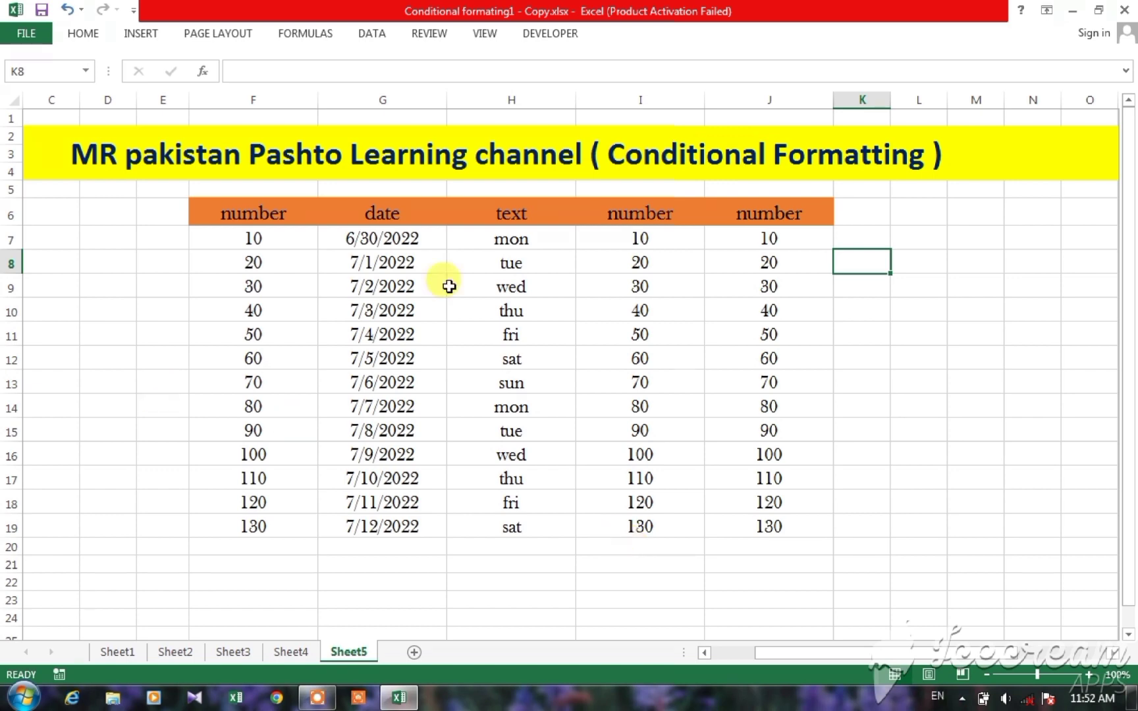
pyautogui.click(84, 35)
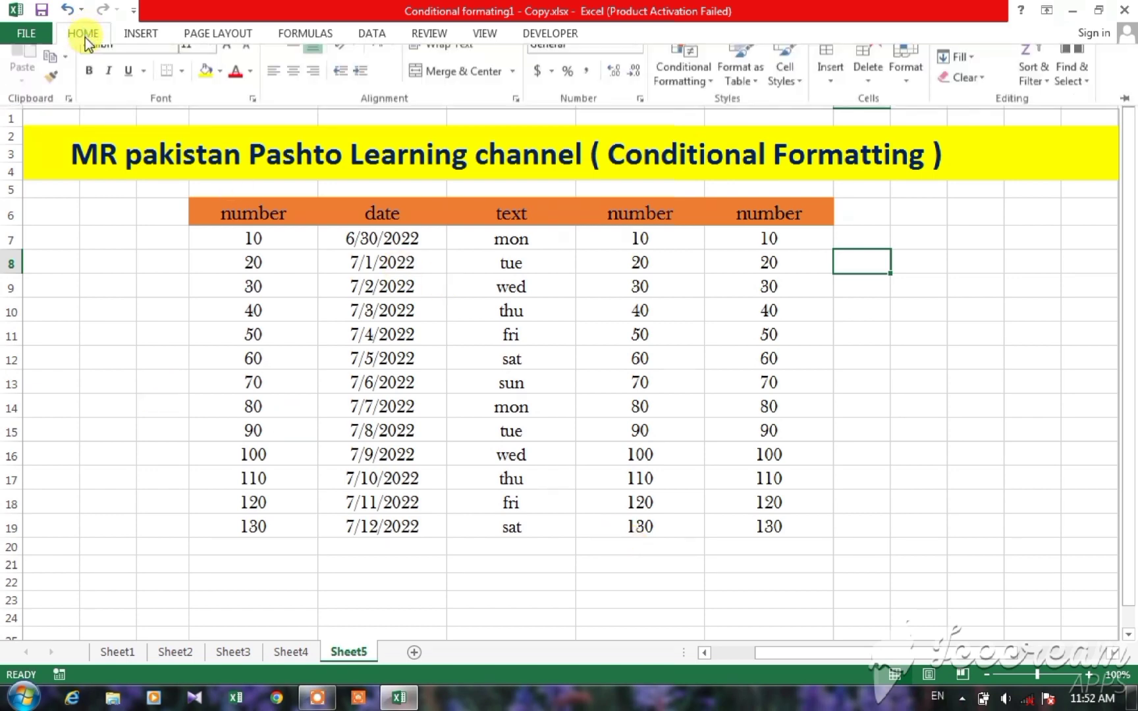
pyautogui.click(682, 100)
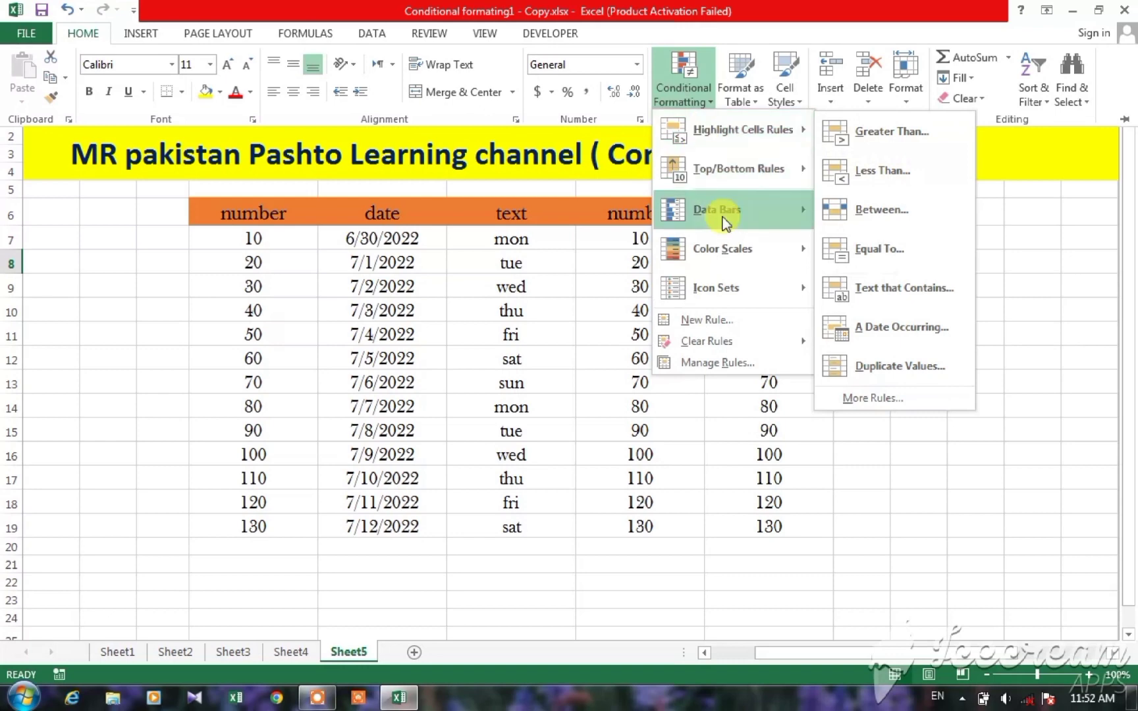
pyautogui.moveTo(746, 142)
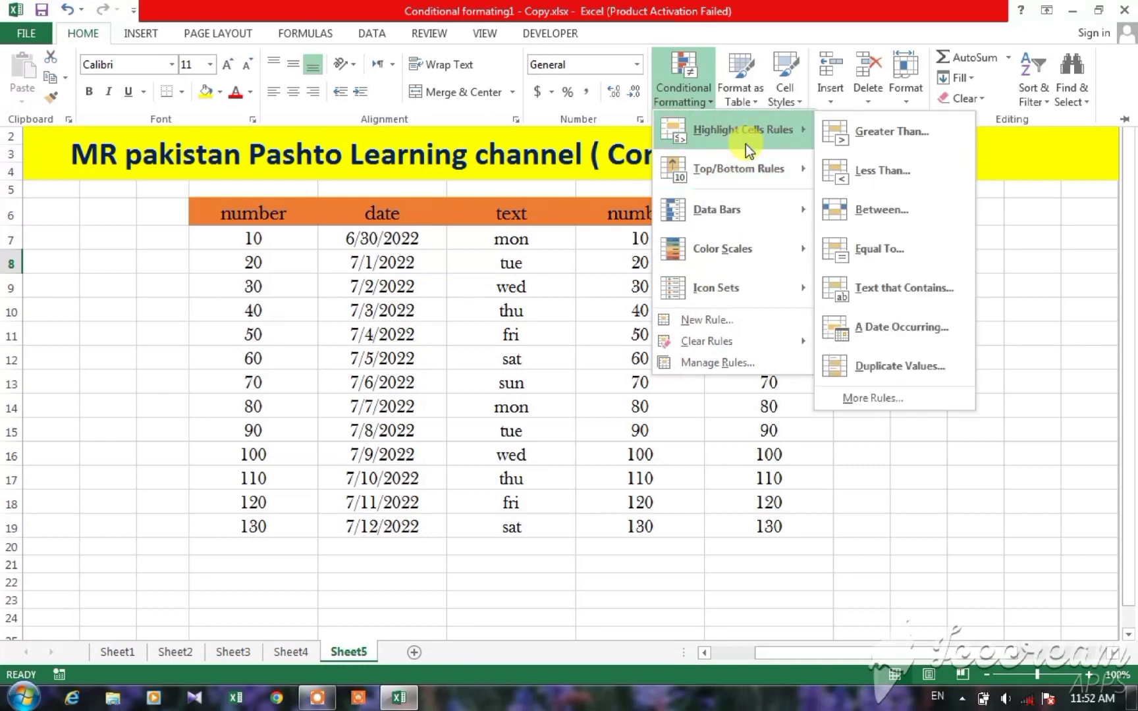
pyautogui.moveTo(728, 252)
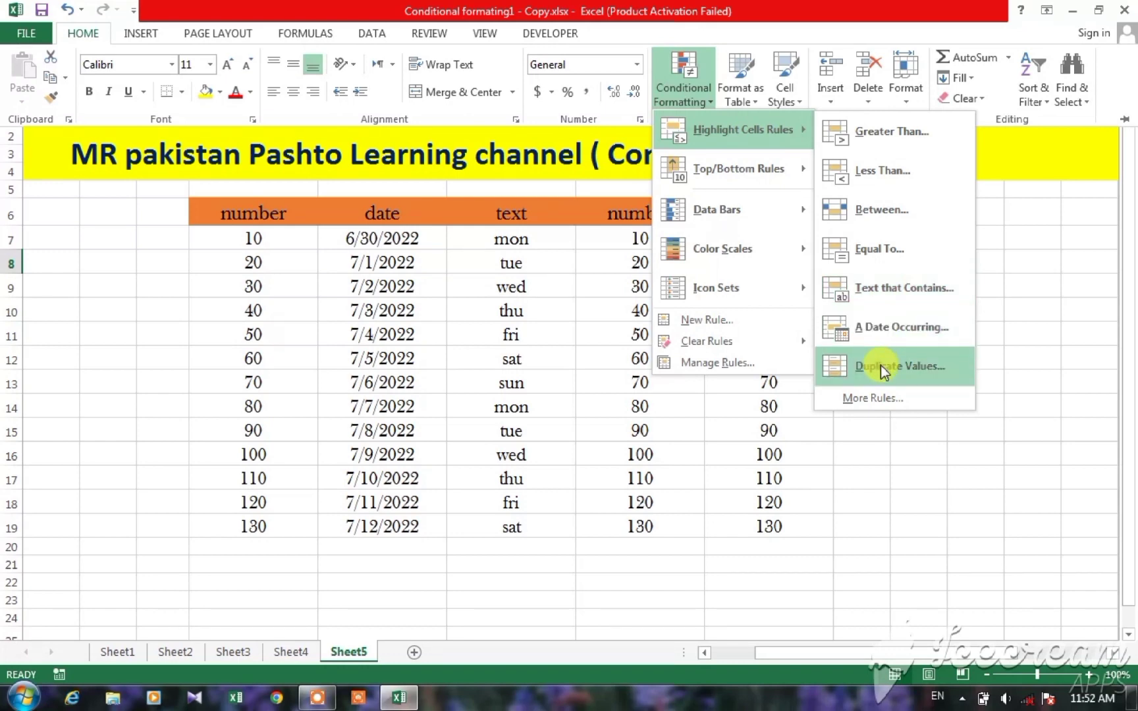
pyautogui.click(1036, 274)
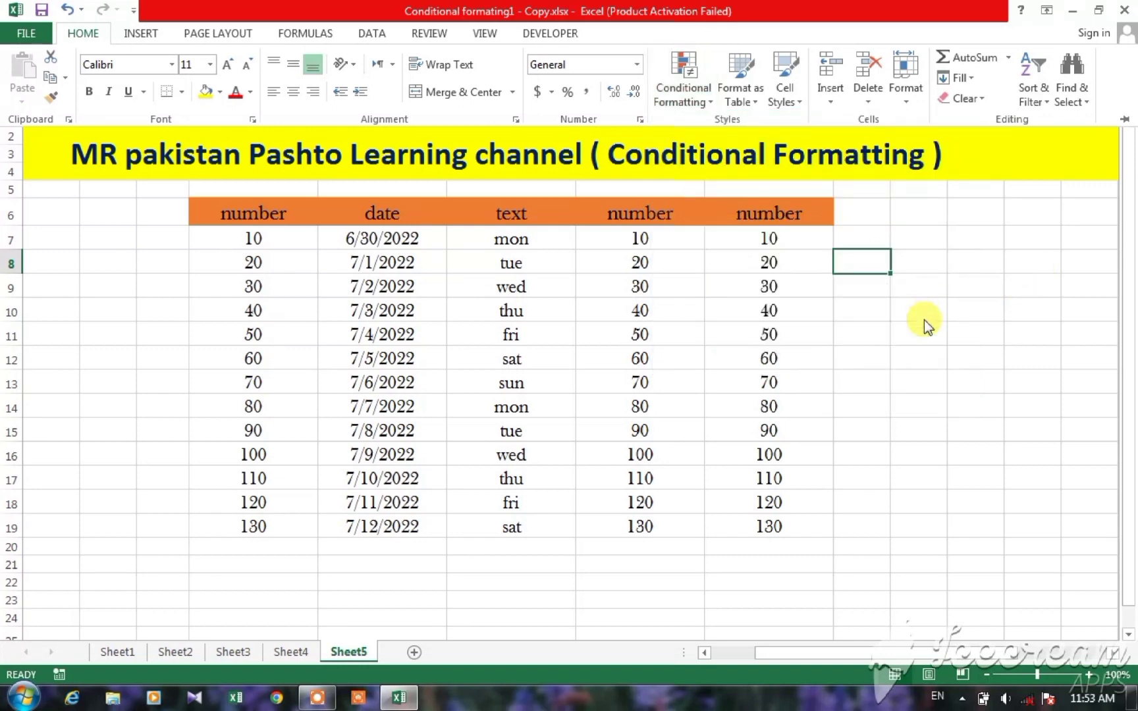
# Step: Highlight the values greater than 50 in the first number column (F7:F19) with Light Red Fill with Dark Red Text
pyautogui.click(238, 240)
pyautogui.click(224, 239)
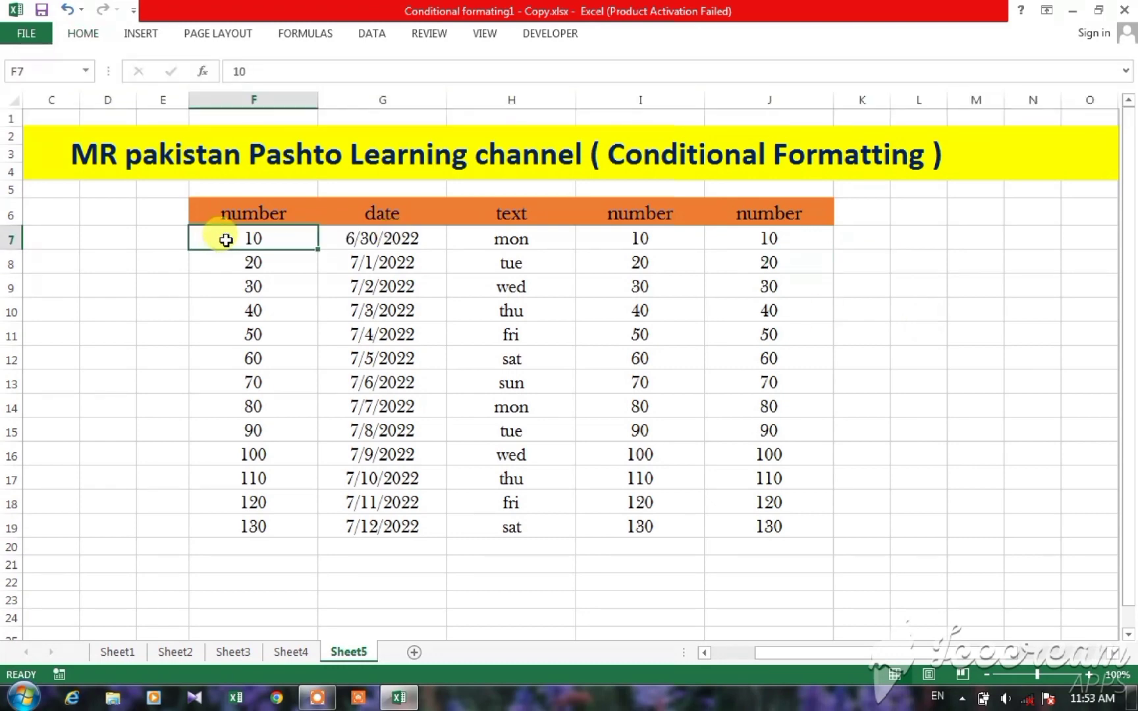
pyautogui.moveTo(226, 239); pyautogui.dragTo(281, 526)
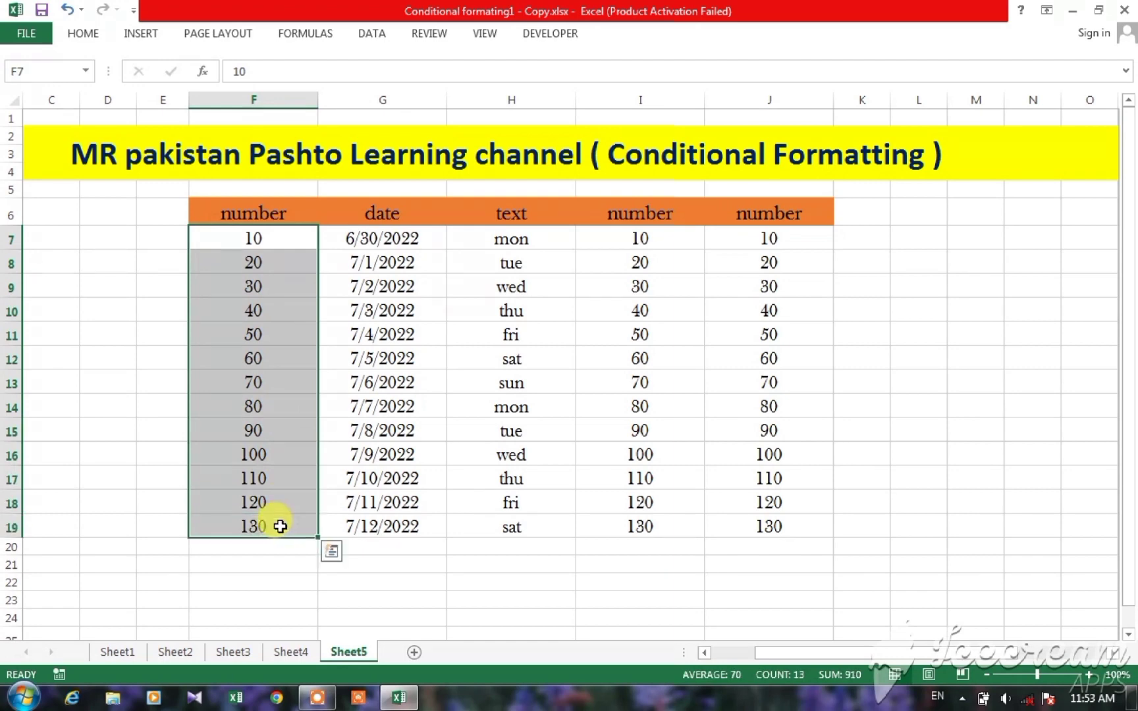
pyautogui.click(79, 38)
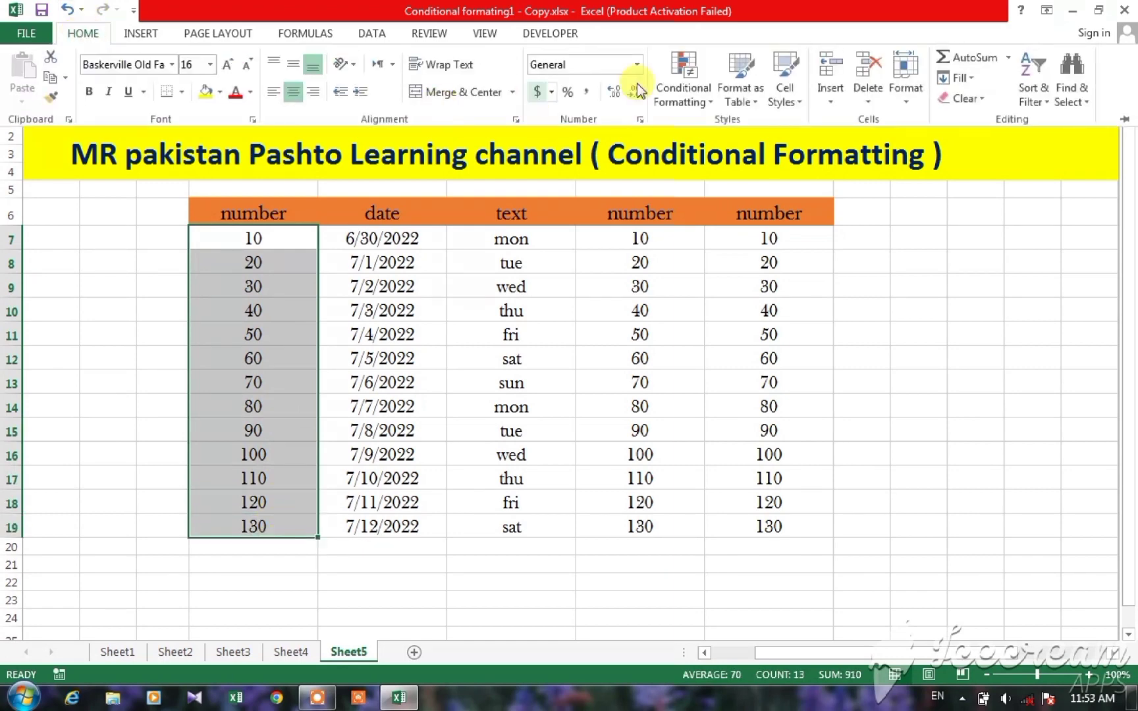
pyautogui.click(684, 99)
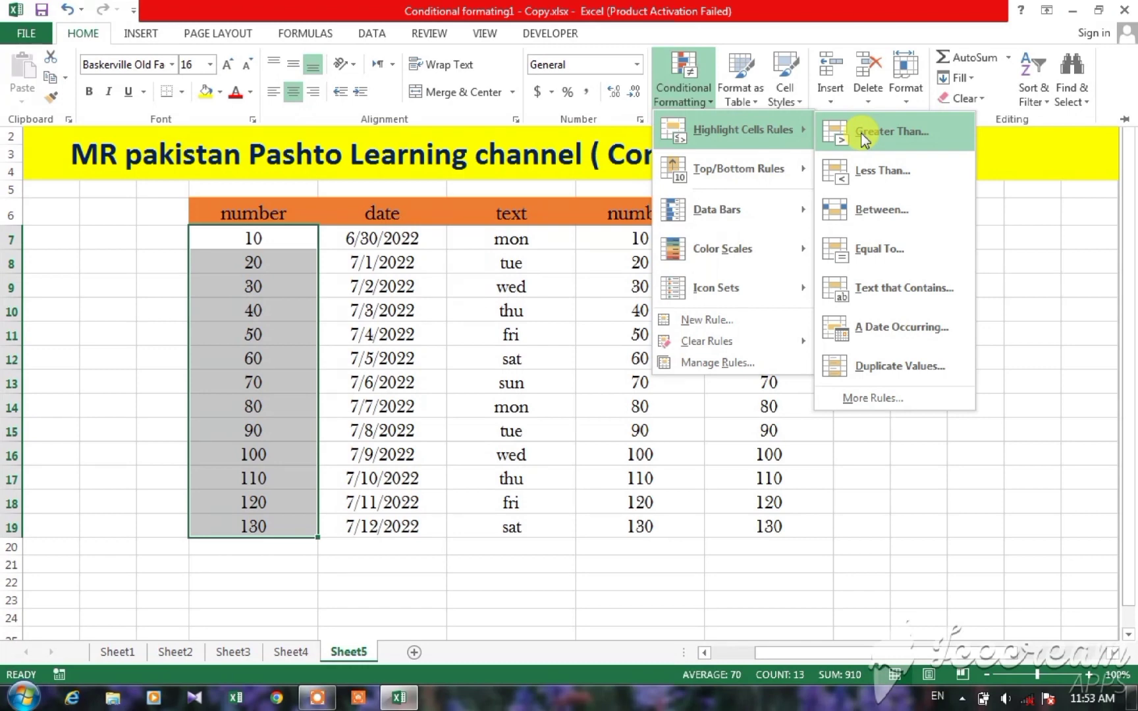
pyautogui.click(882, 131)
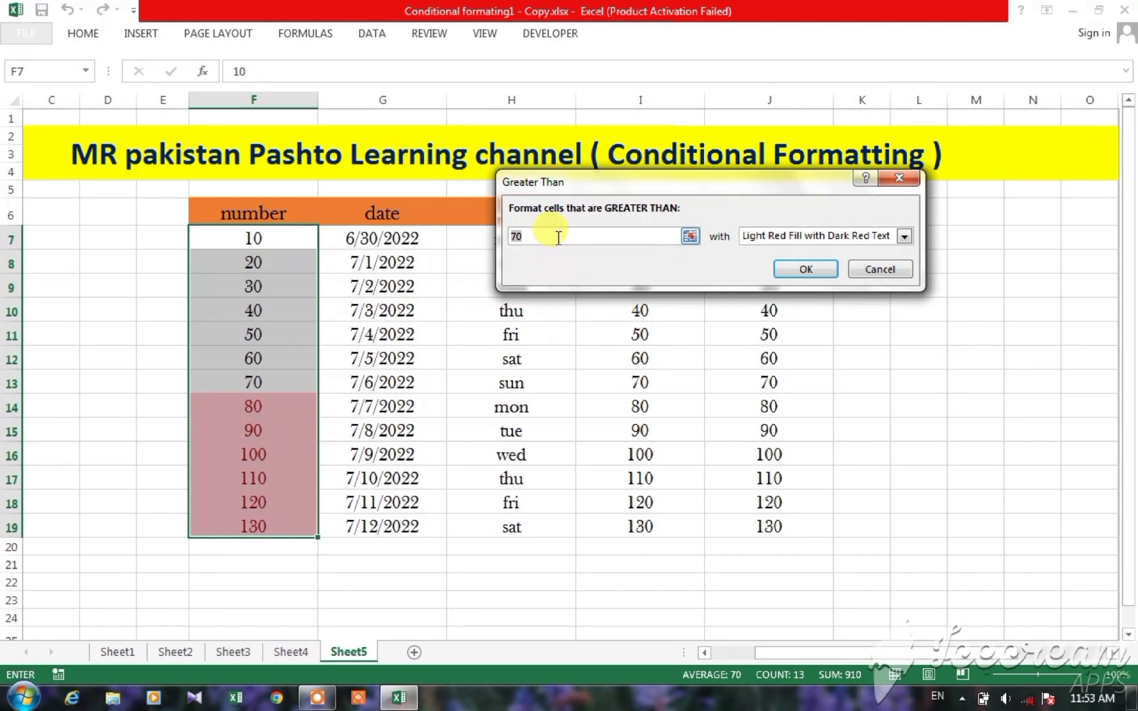
pyautogui.press('BackSpace')
pyautogui.write('50')
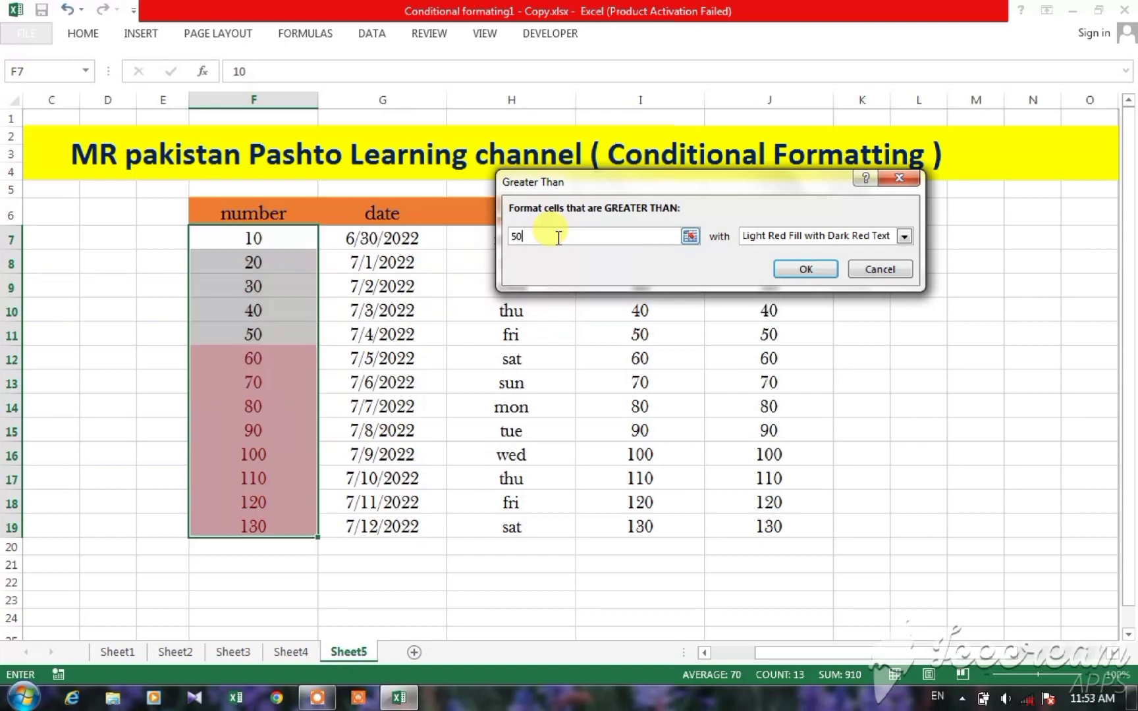
pyautogui.click(798, 267)
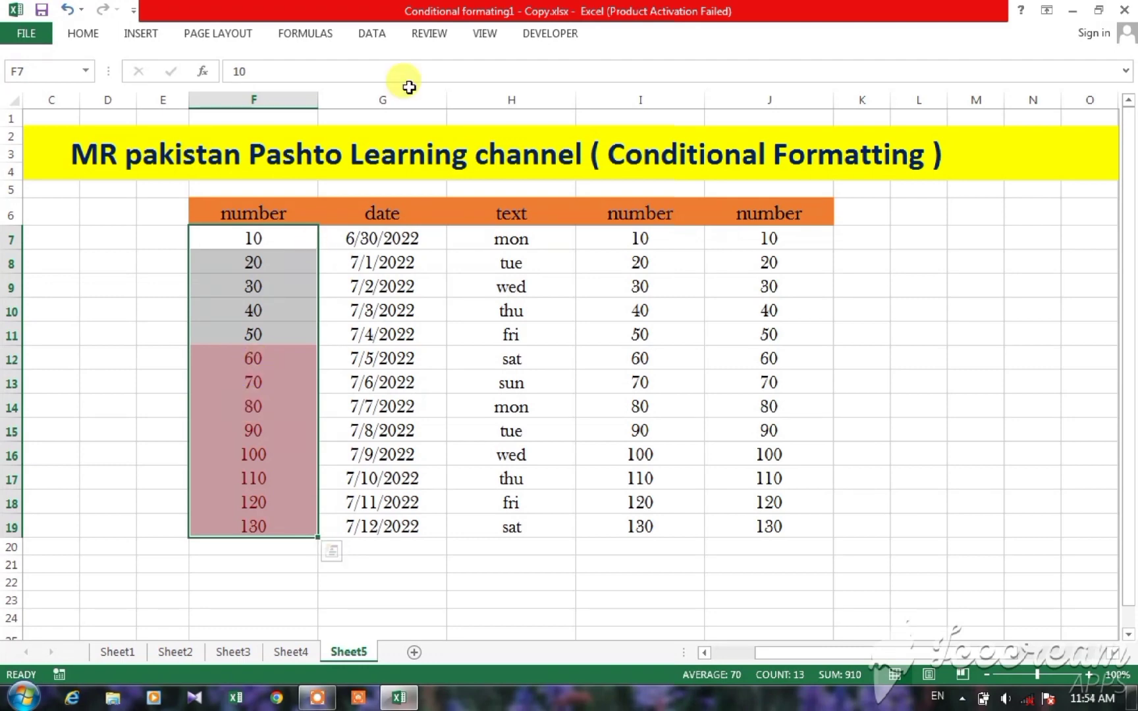
# Step: Clear the greater-than conditional formatting rule from the selected cells F7:F19
pyautogui.click(78, 36)
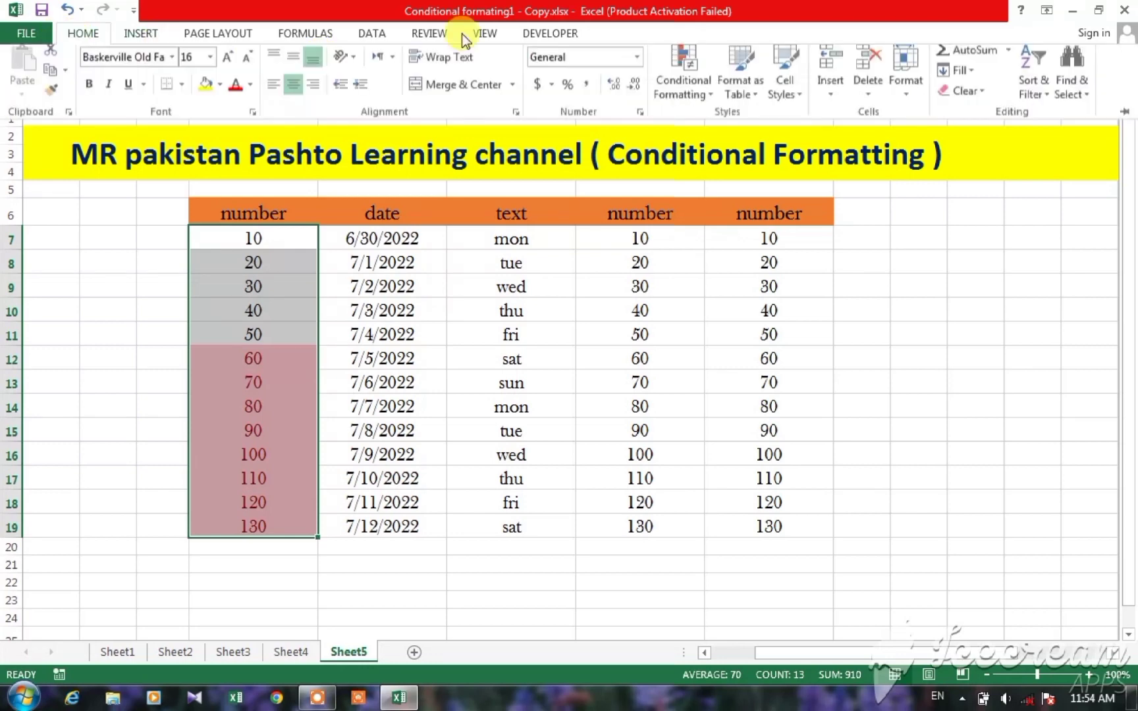
pyautogui.click(689, 104)
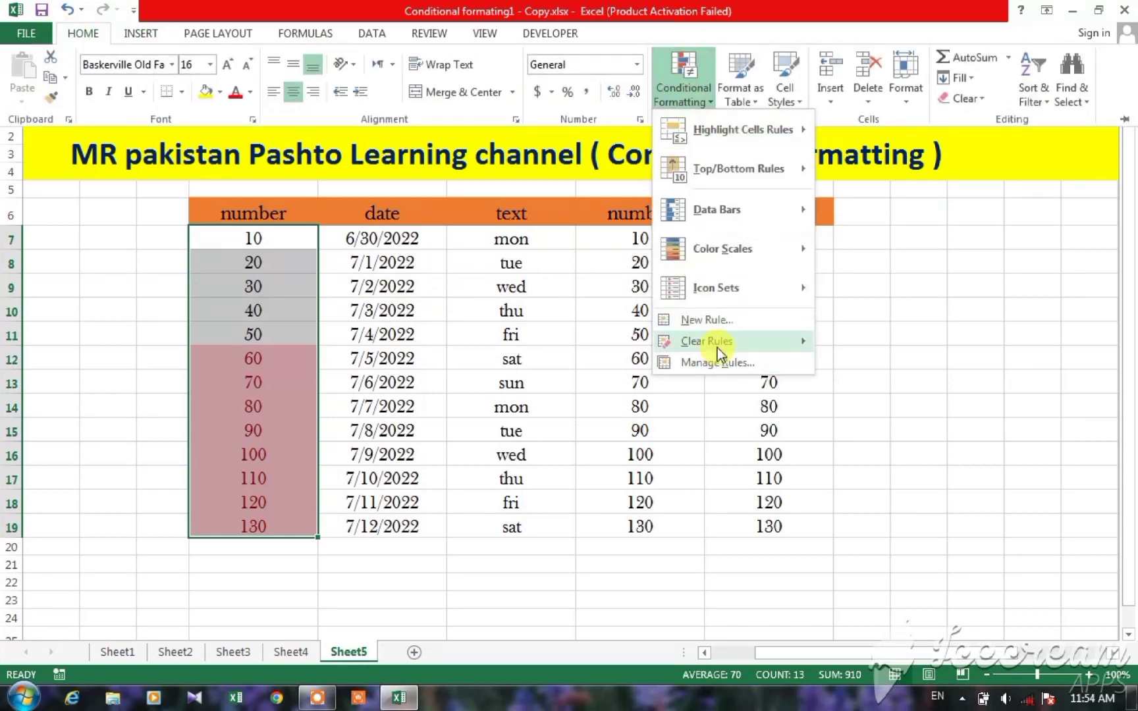
pyautogui.moveTo(717, 346)
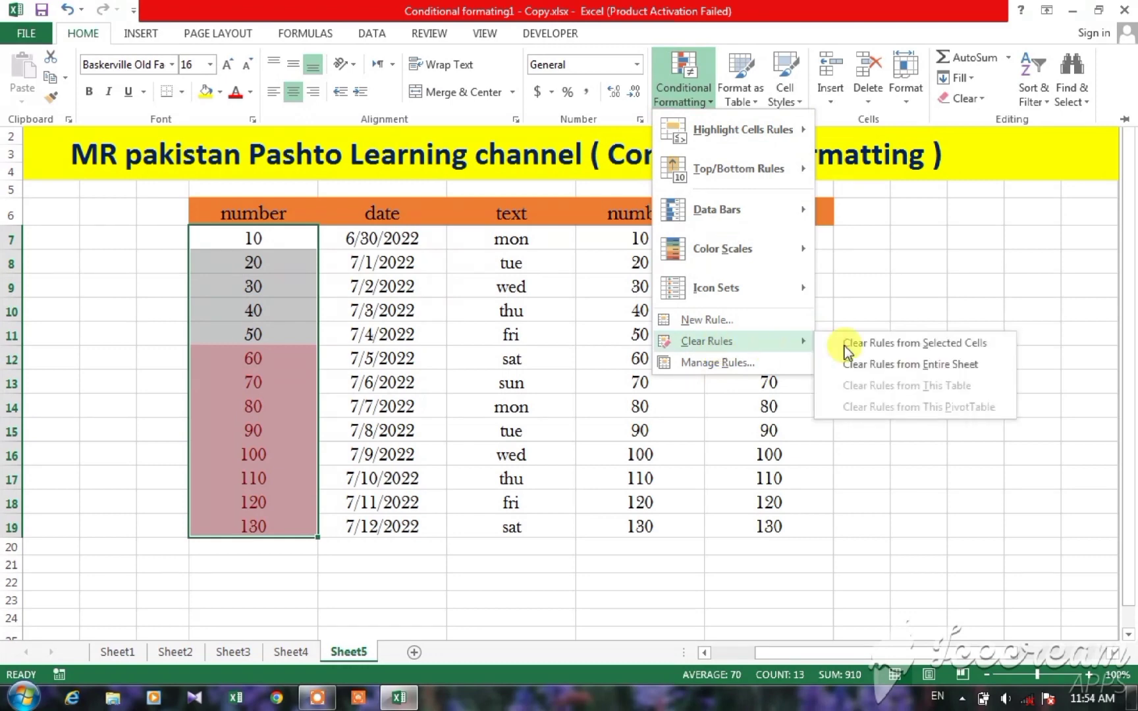
pyautogui.click(884, 344)
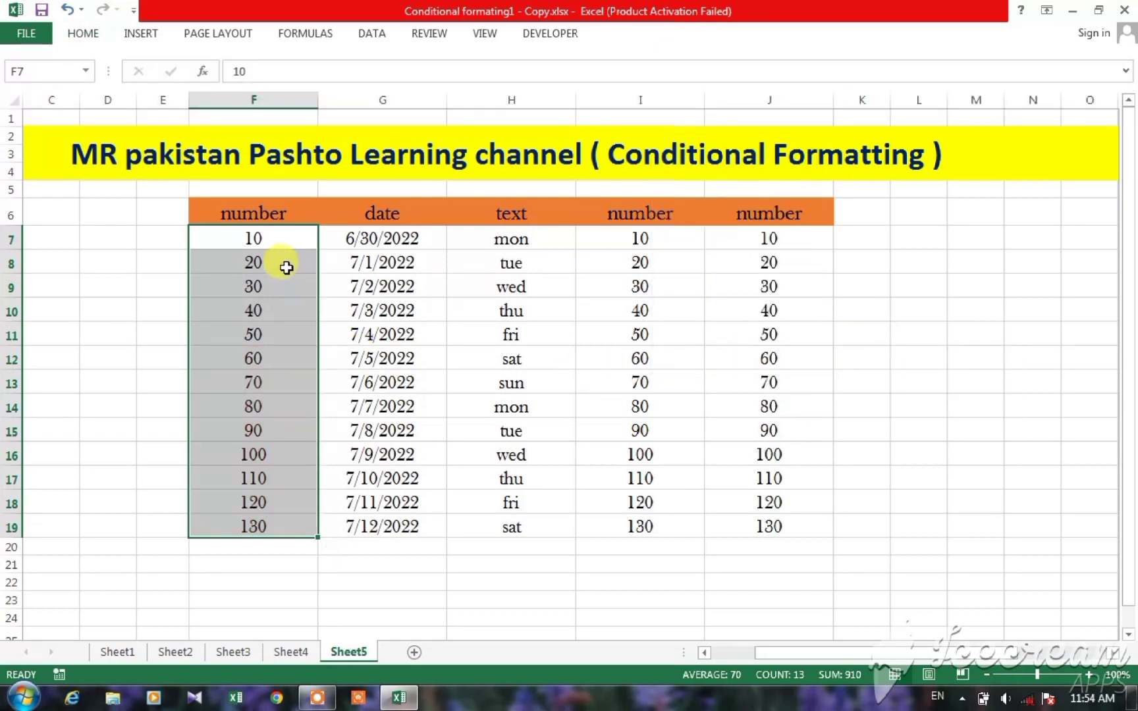
# Step: Highlight the values less than 40 in F7:F19 with Light Red Fill with Dark Red Text
pyautogui.click(83, 34)
pyautogui.click(703, 85)
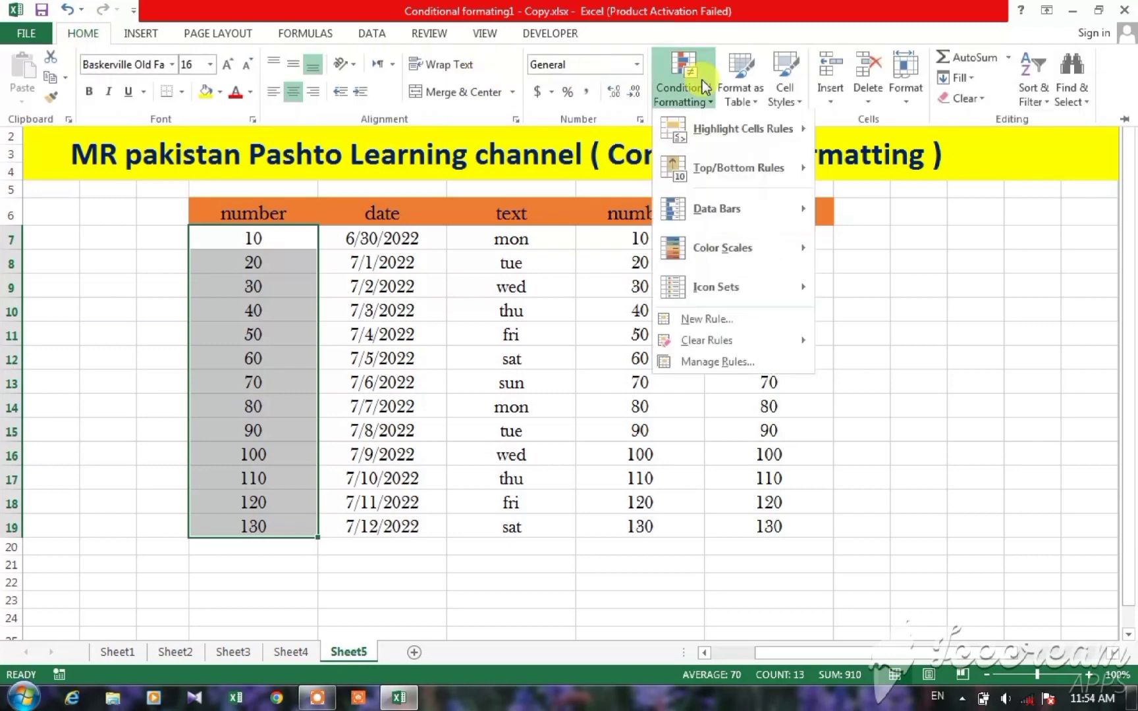
pyautogui.moveTo(728, 132)
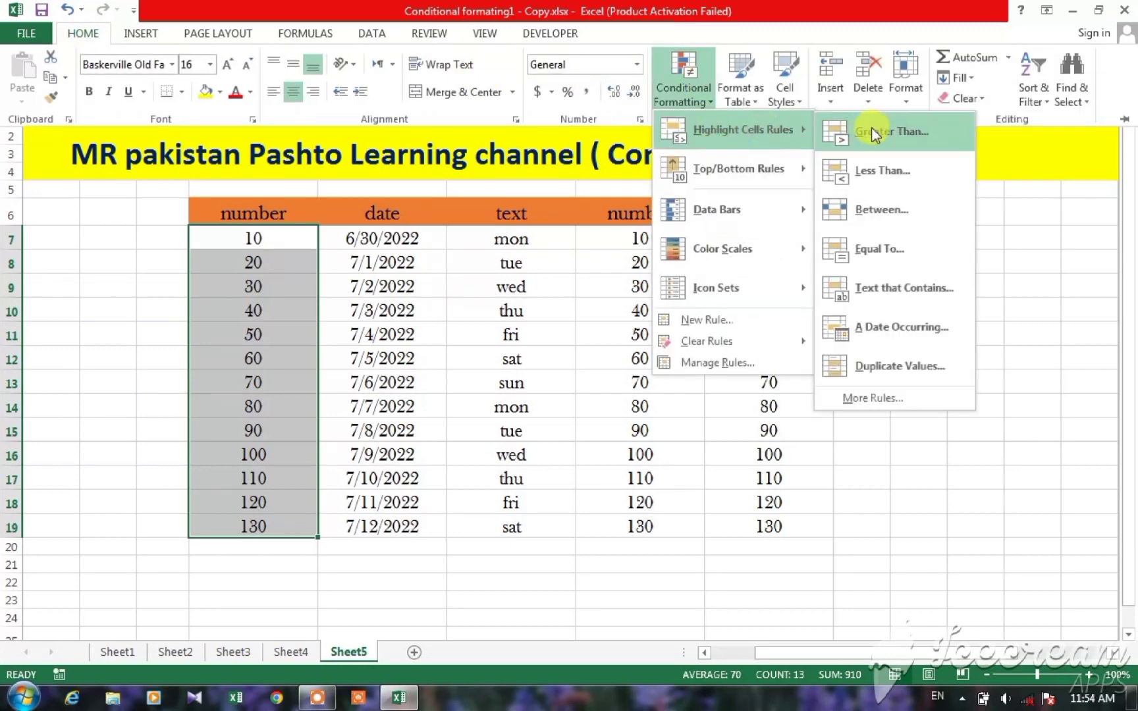
pyautogui.click(876, 170)
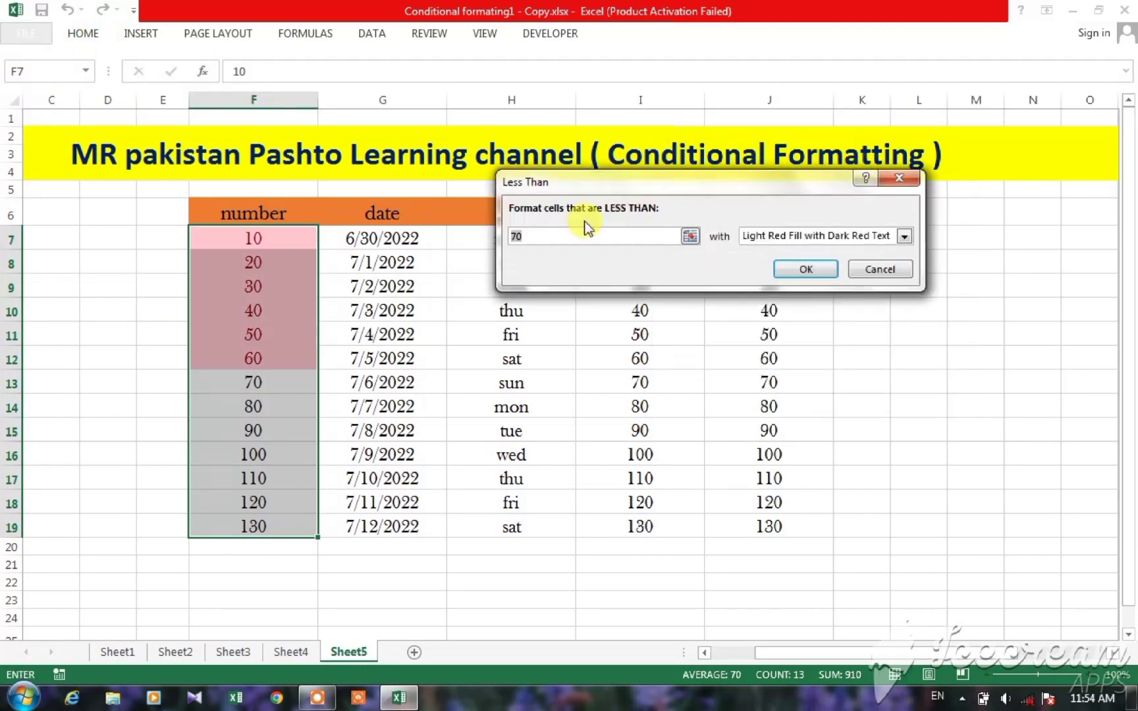
pyautogui.press('BackSpace')
pyautogui.write('4')
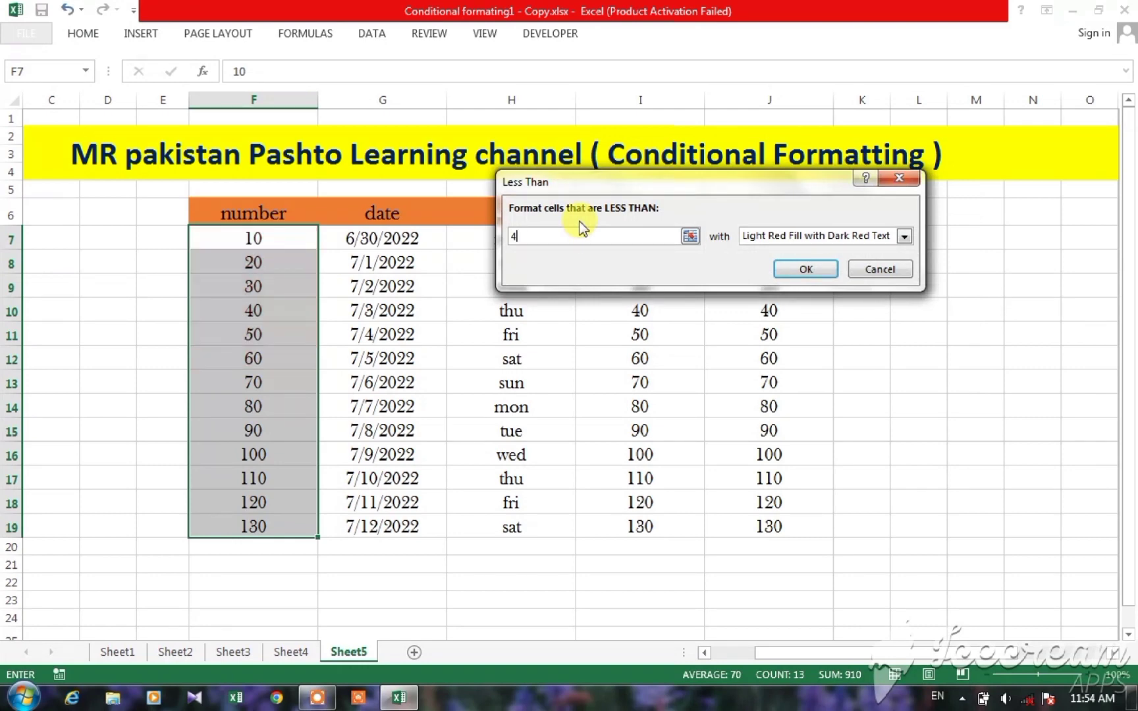
pyautogui.write('0')
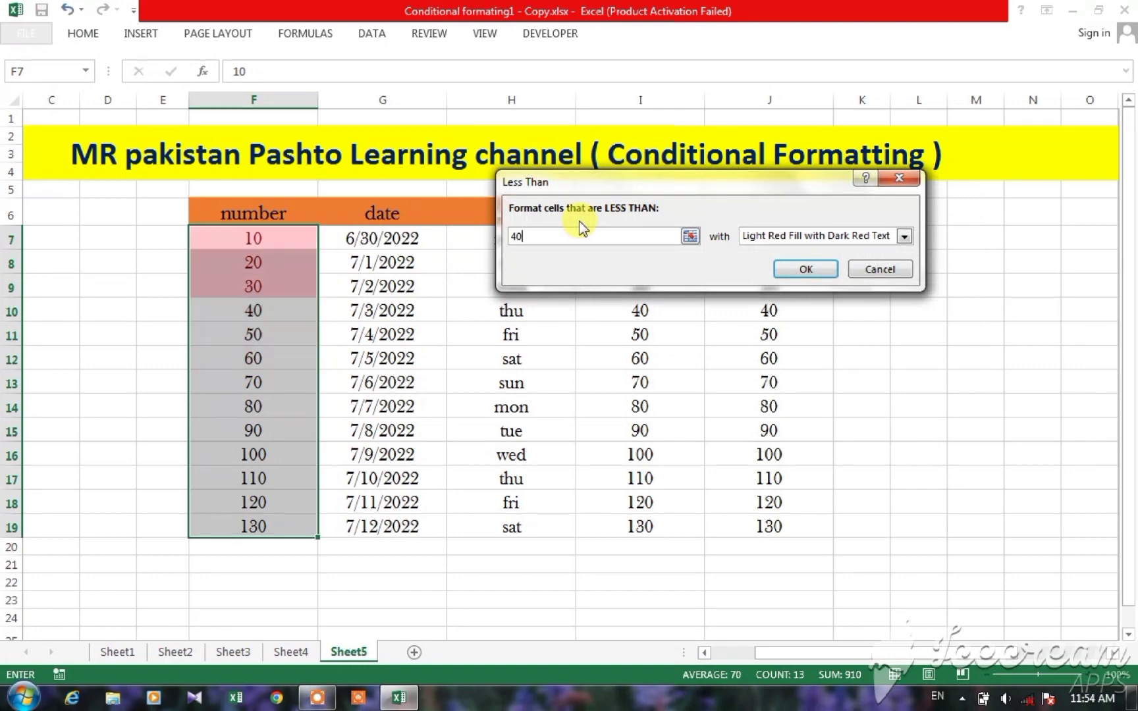
pyautogui.click(808, 270)
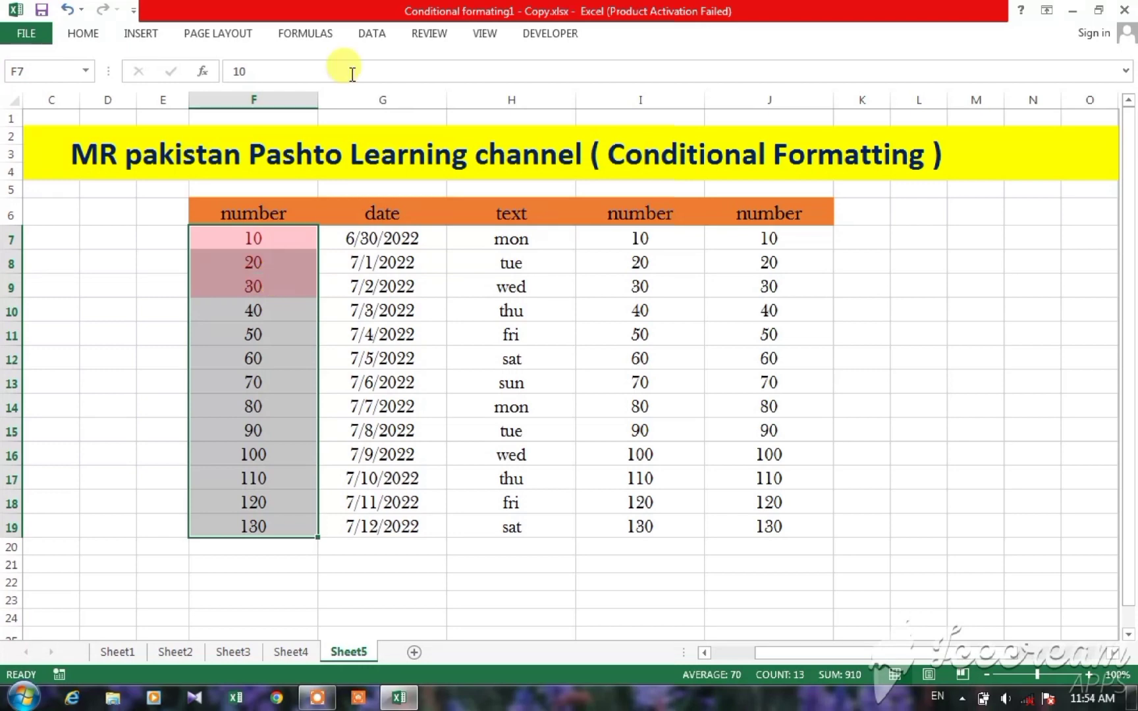
# Step: Clear the less-than conditional formatting rule from the selected cells F7:F19
pyautogui.click(79, 34)
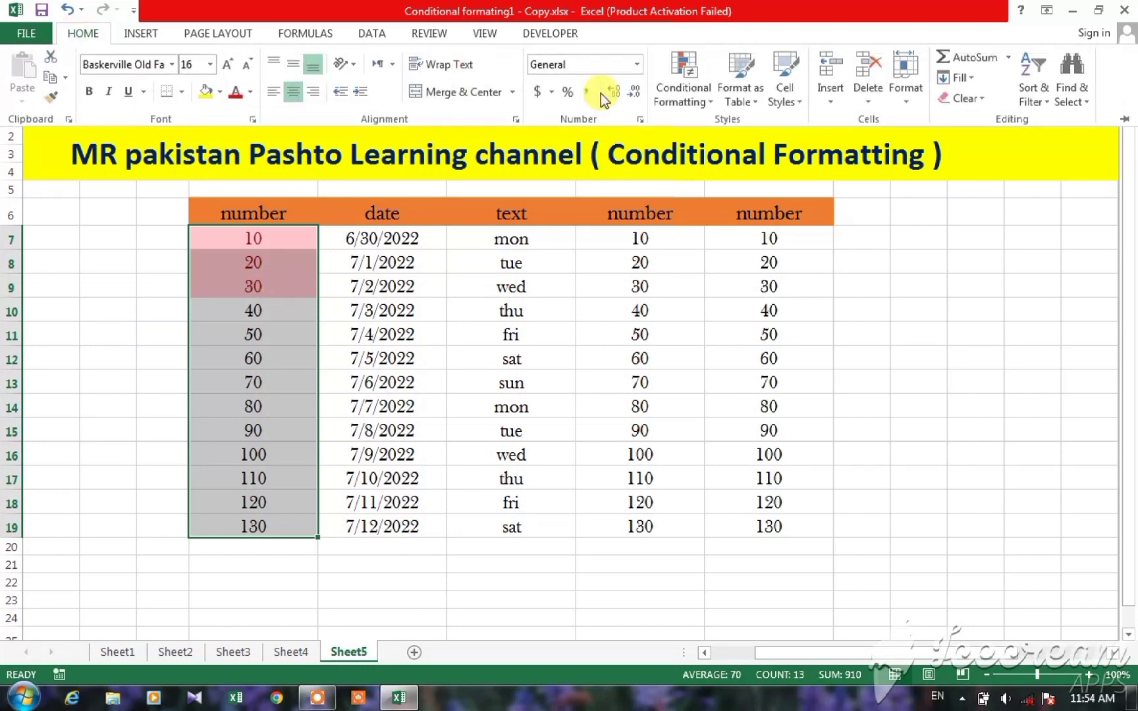
pyautogui.click(682, 79)
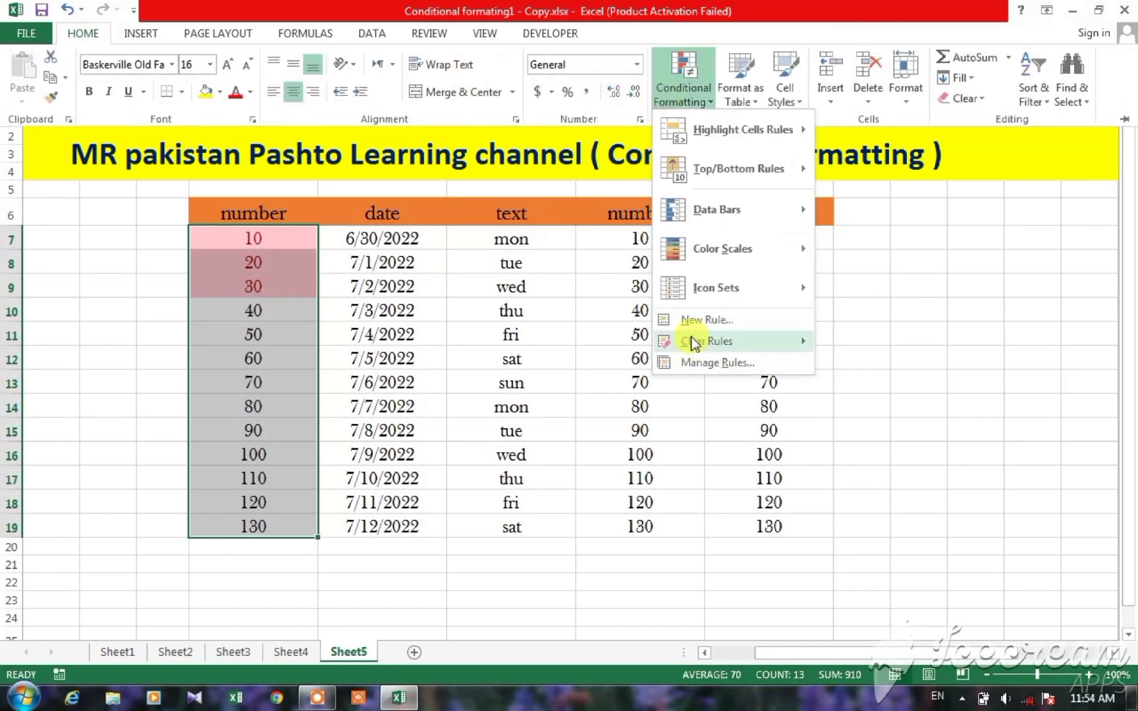
pyautogui.moveTo(684, 341)
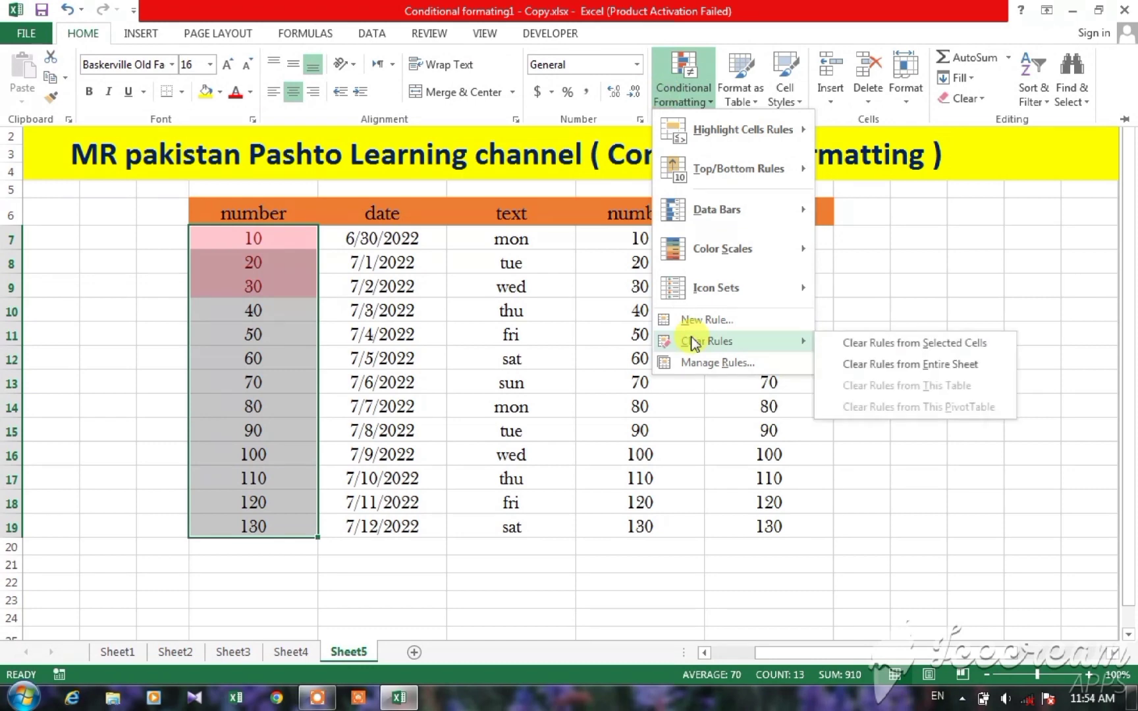
pyautogui.click(865, 346)
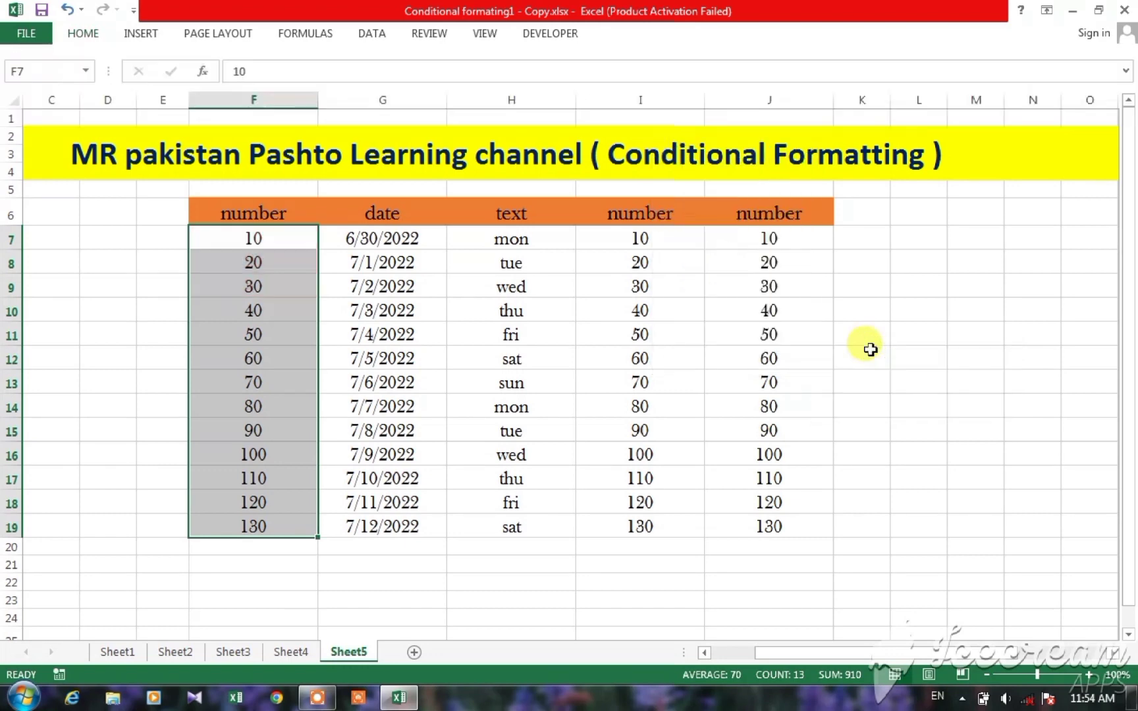
# Step: Highlight the values between 20 and 60 in F7:F19 with Light Red Fill with Dark Red Text
pyautogui.click(86, 34)
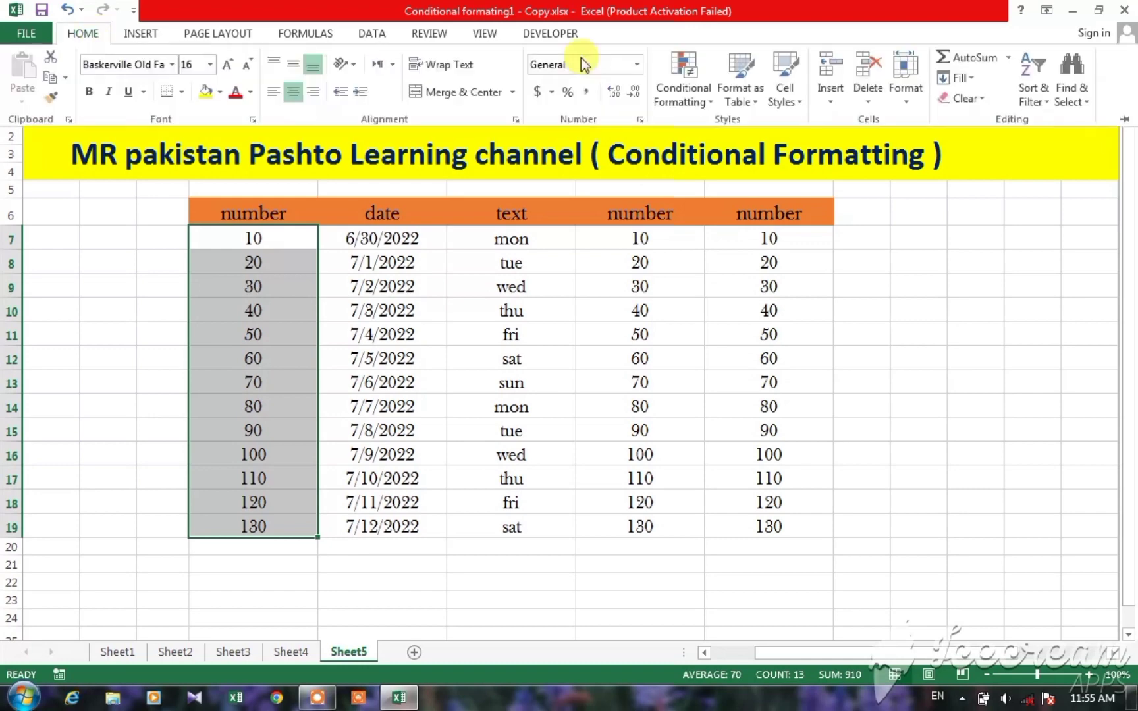
pyautogui.click(685, 85)
pyautogui.moveTo(729, 132)
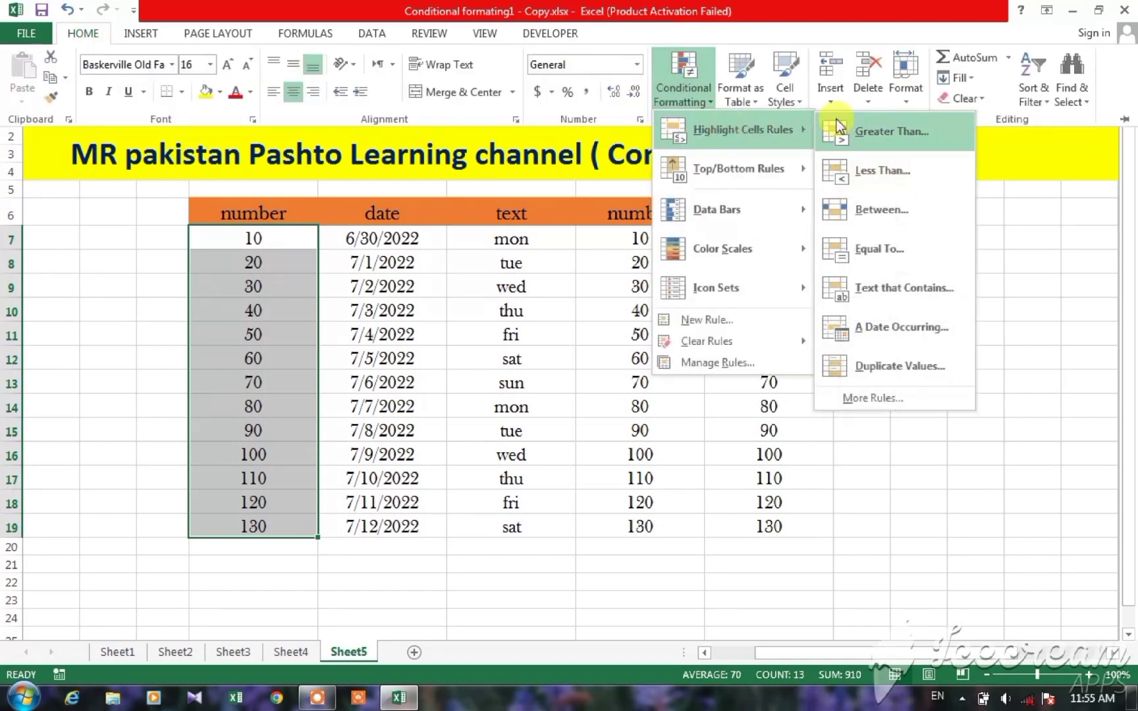
pyautogui.click(867, 211)
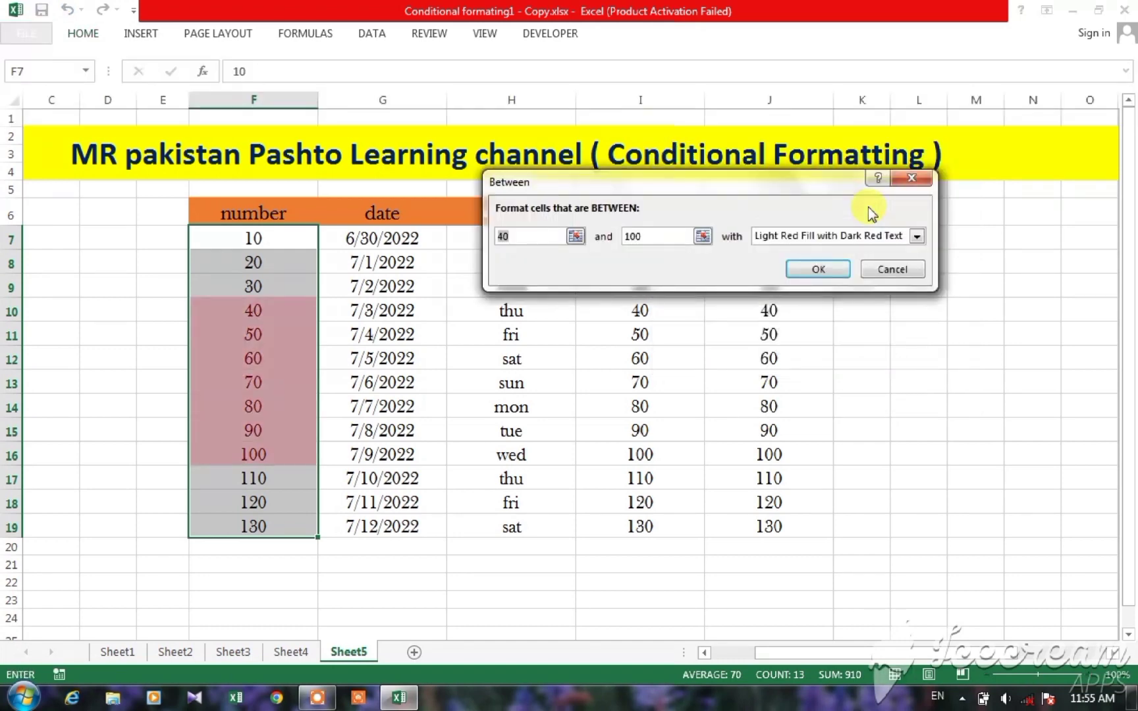
pyautogui.write('20')
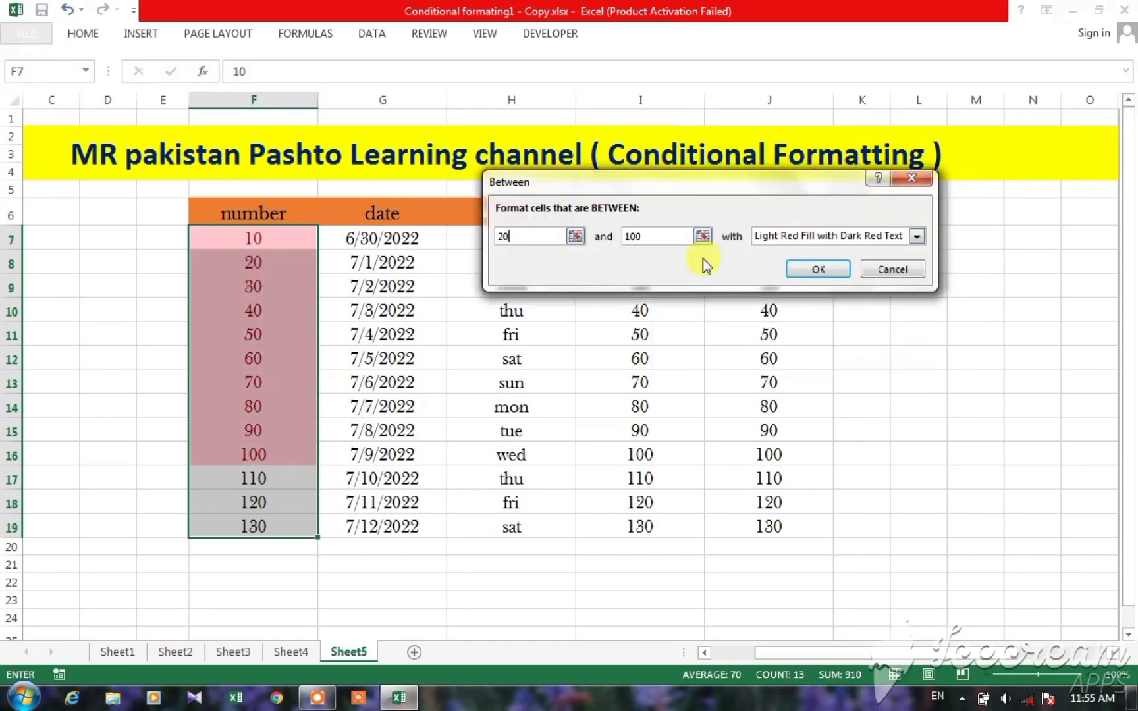
pyautogui.click(667, 236)
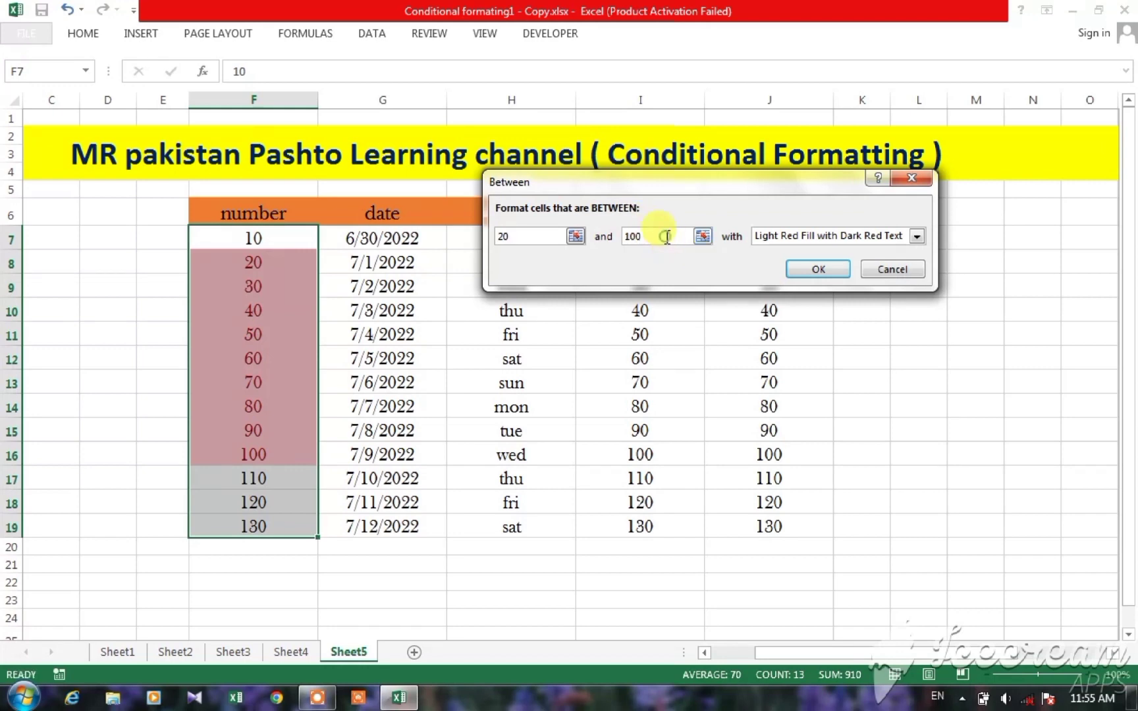
pyautogui.press('BackSpace')
pyautogui.press('BackSpace')
pyautogui.press('BackSpace')
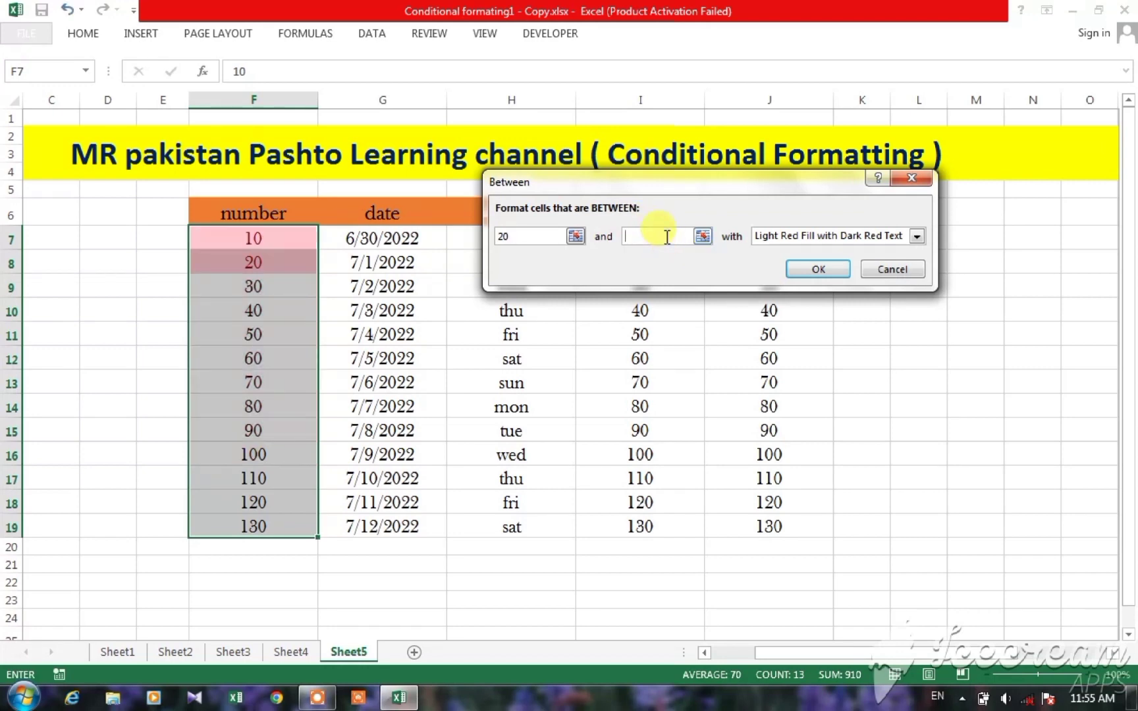
pyautogui.write('60')
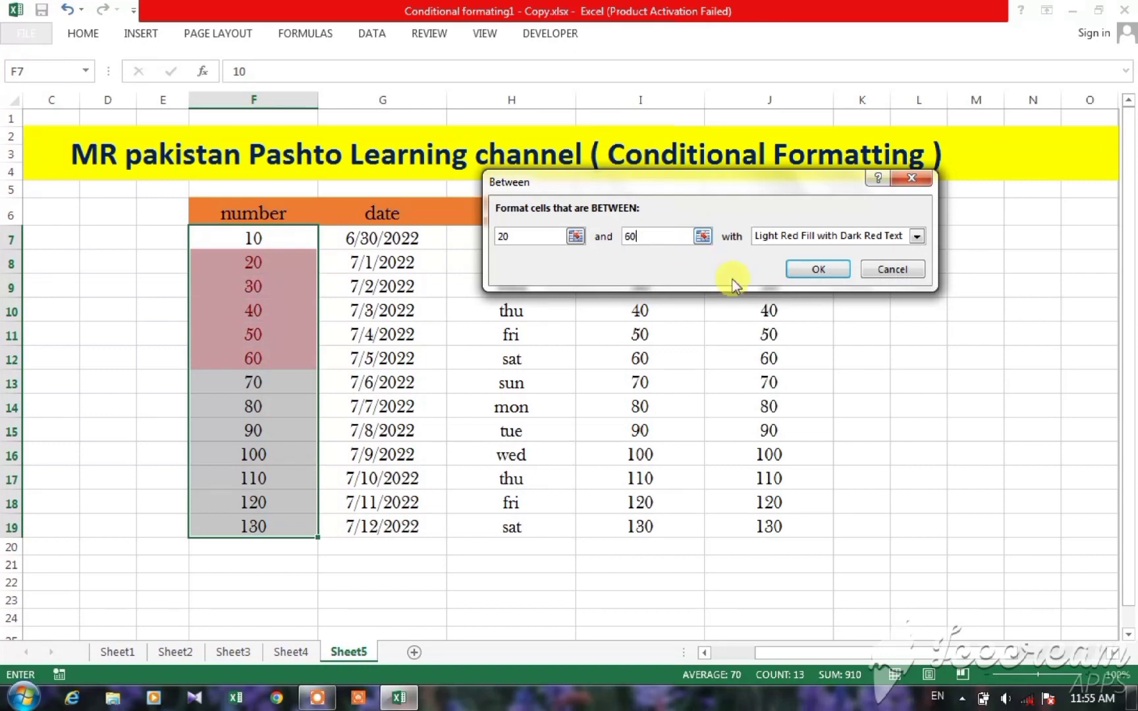
pyautogui.click(817, 270)
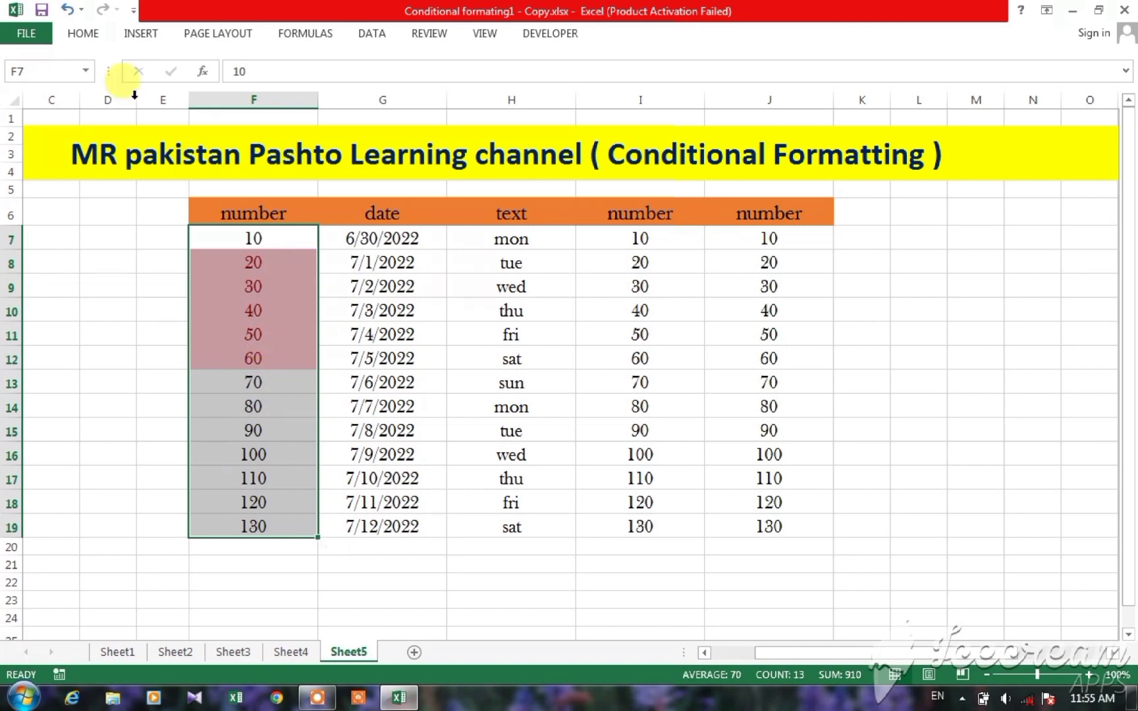
# Step: Clear the between conditional formatting rule from the selected cells F7:F19
pyautogui.click(94, 37)
pyautogui.click(682, 84)
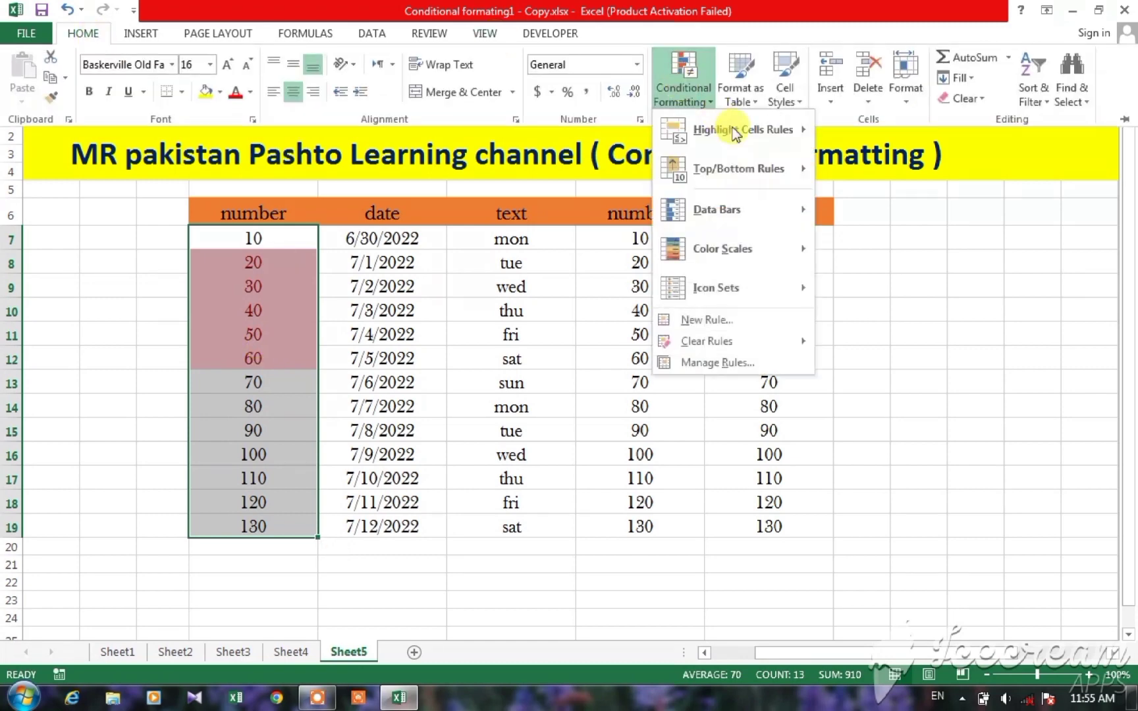
pyautogui.moveTo(737, 128)
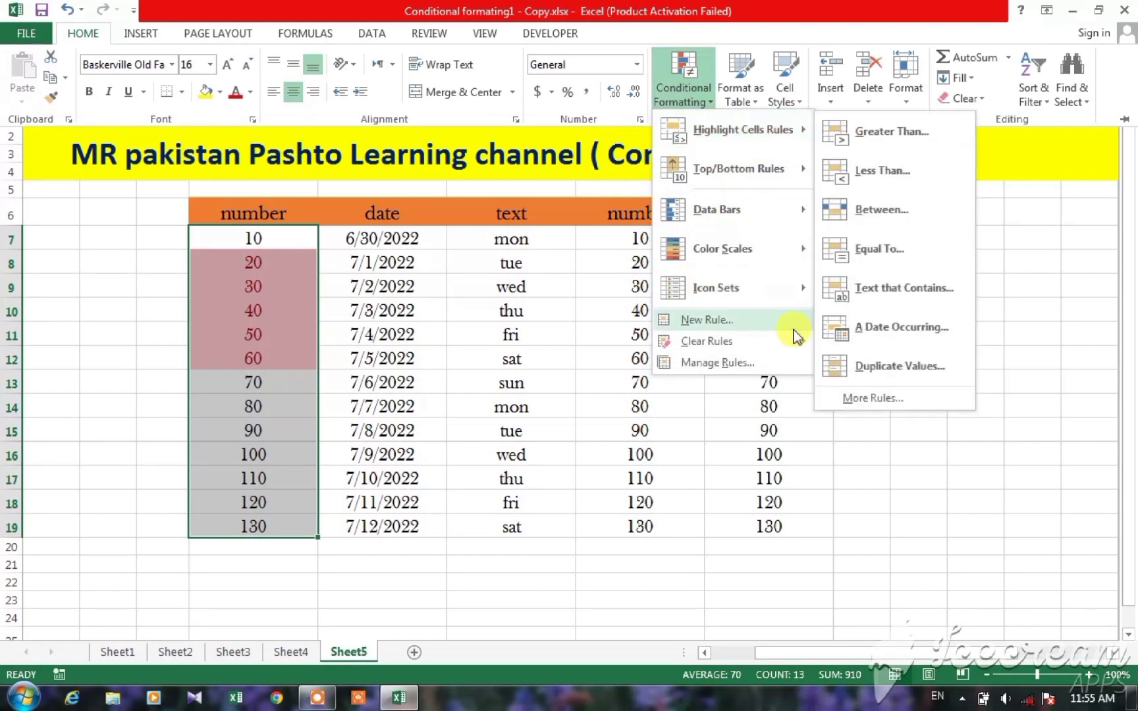
pyautogui.moveTo(781, 342)
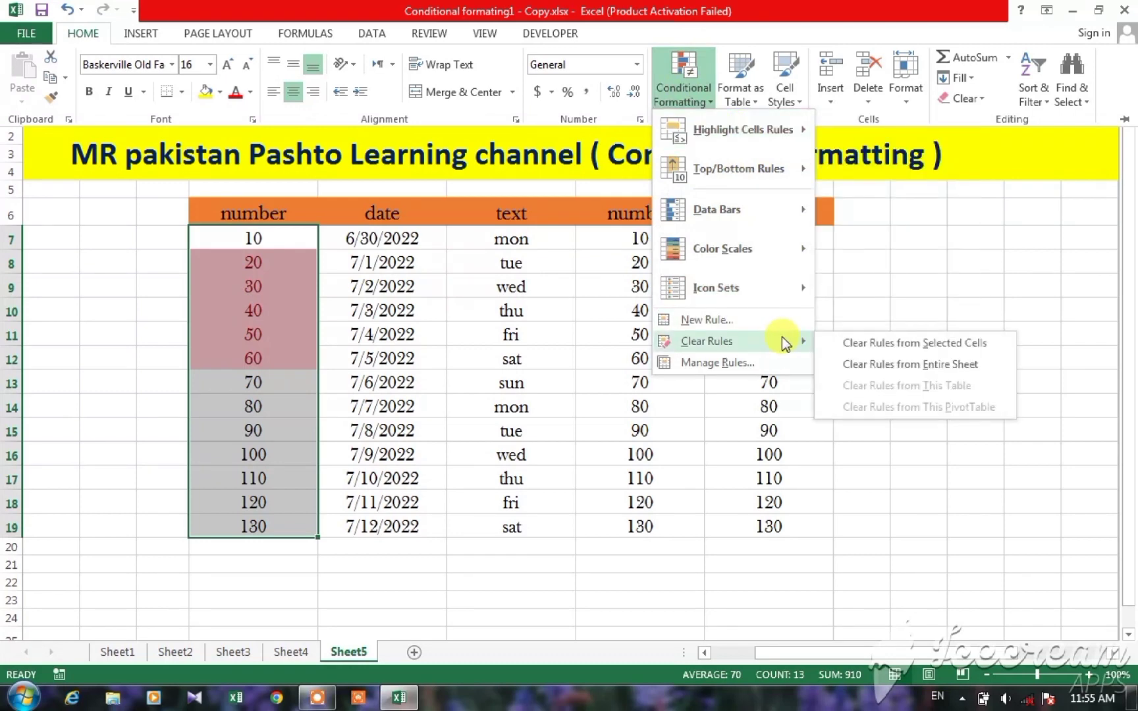
pyautogui.click(870, 341)
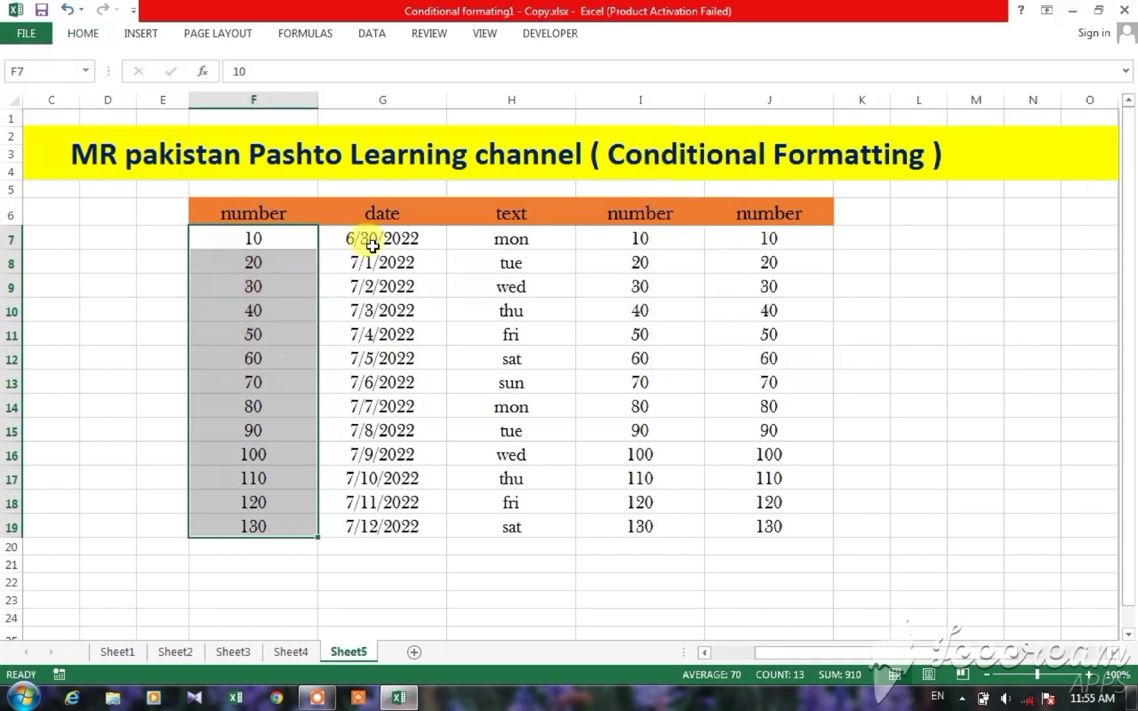
# Step: Highlight the values equal to 90 in F7:F19 with Light Red Fill with Dark Red Text
pyautogui.click(88, 34)
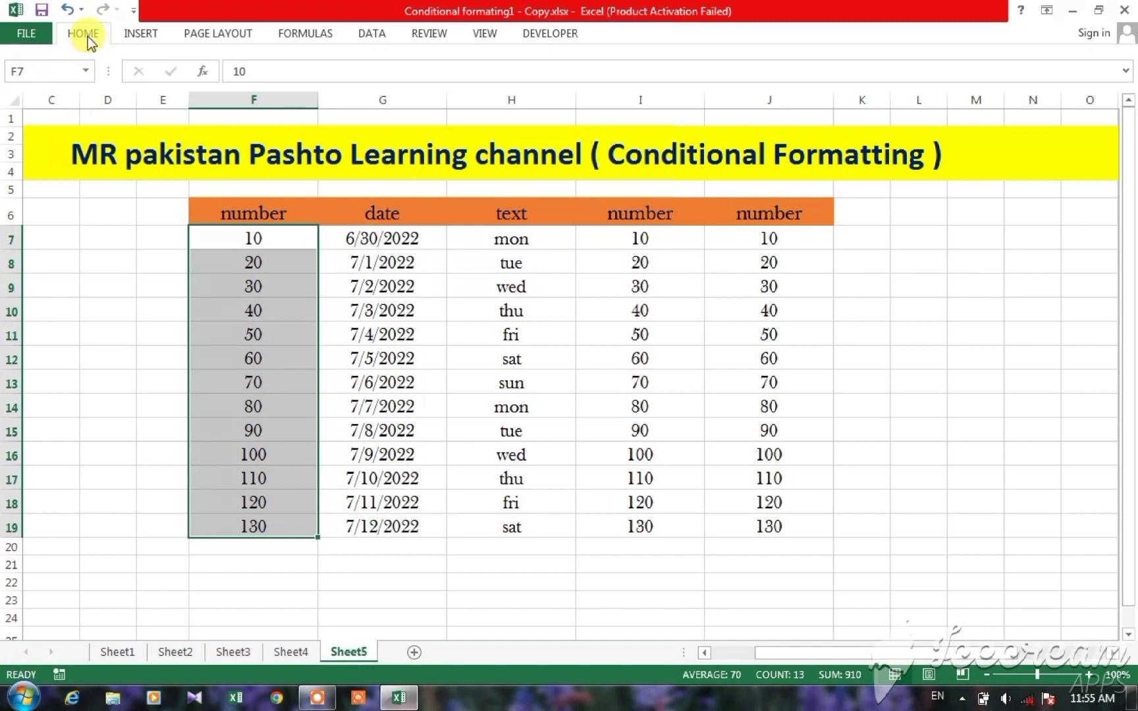
pyautogui.click(682, 77)
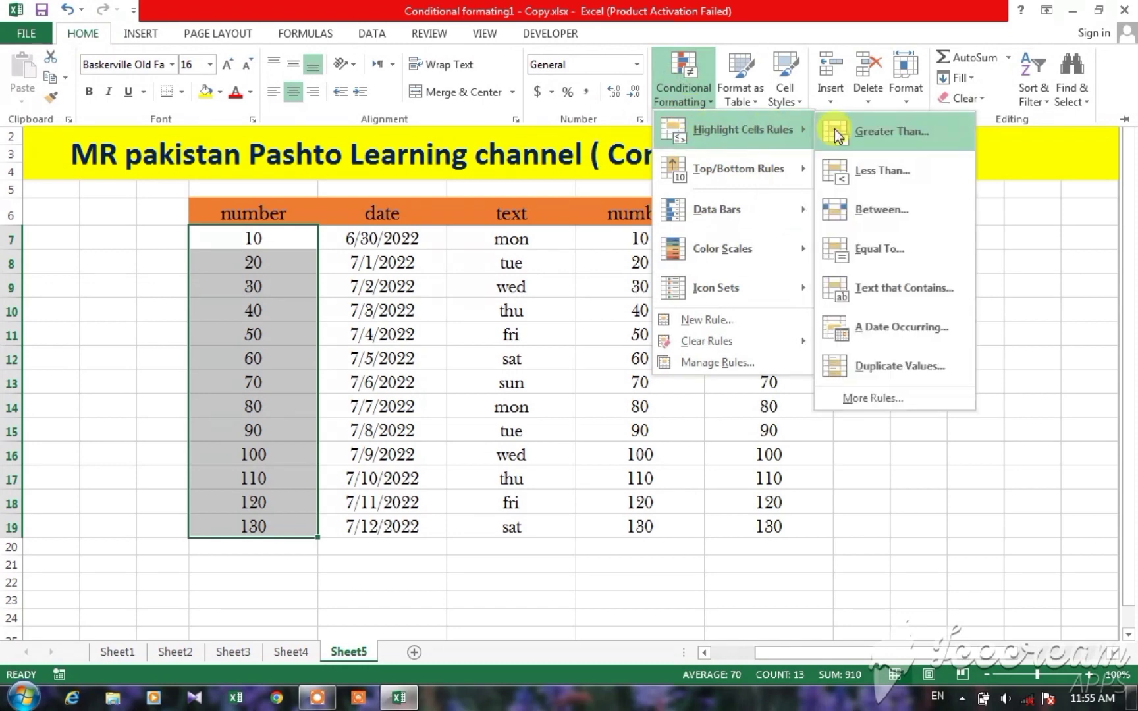
pyautogui.click(874, 256)
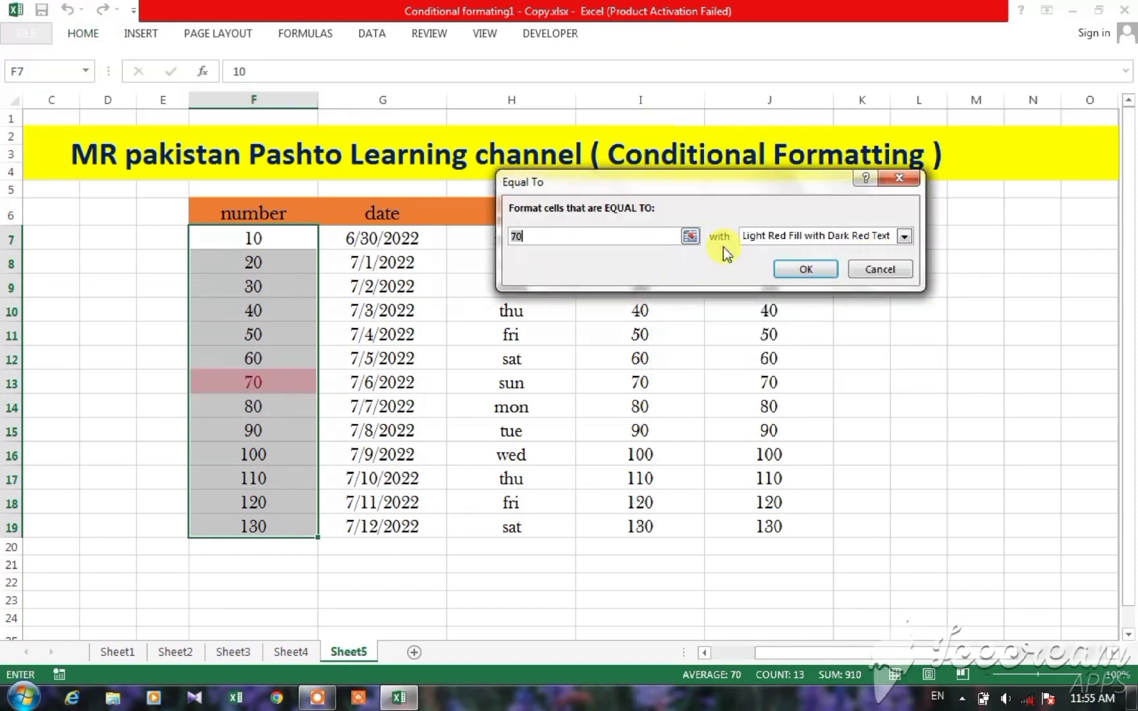
pyautogui.press('BackSpace')
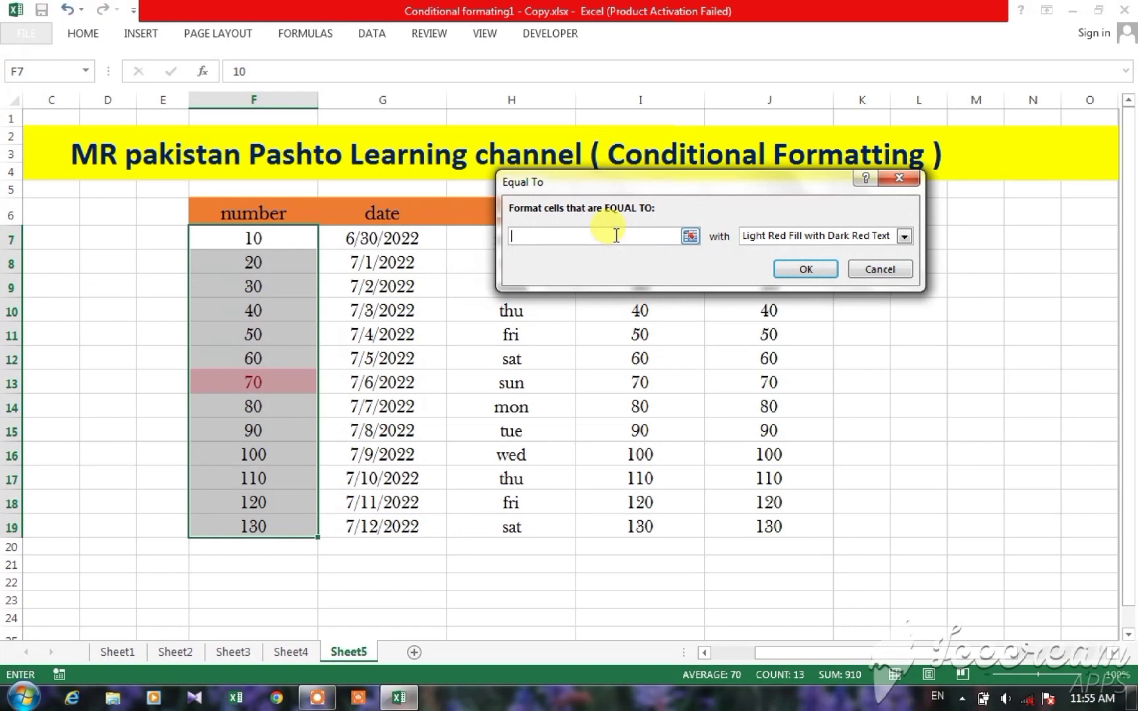
pyautogui.write('90')
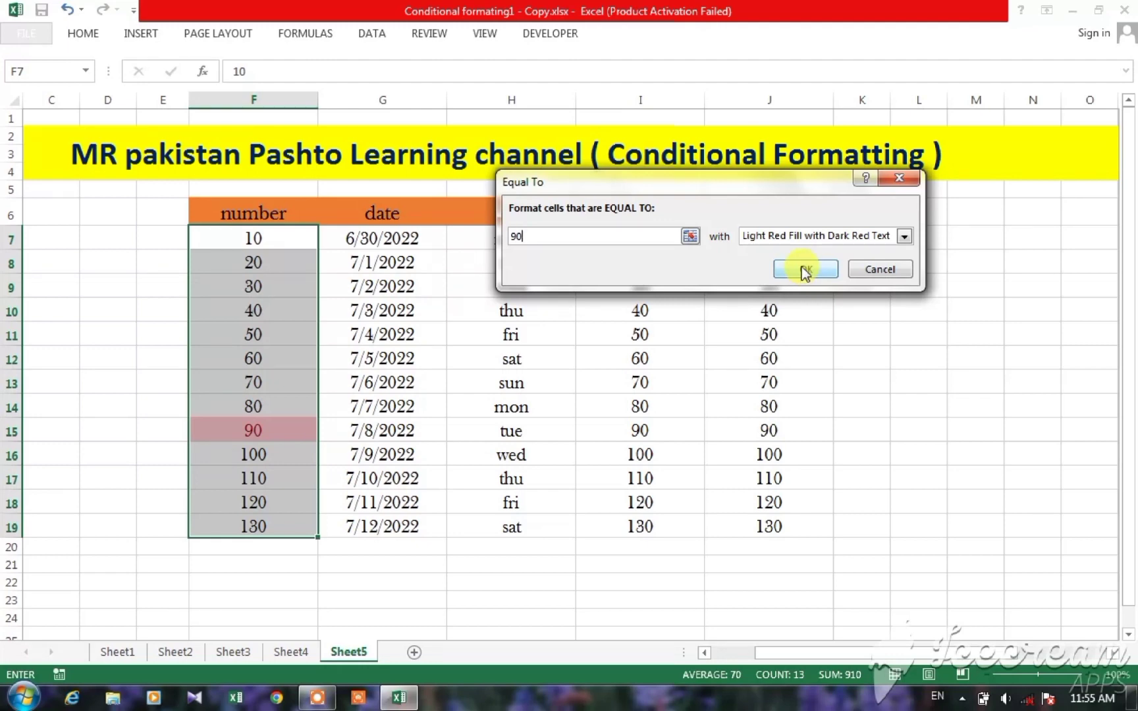
pyautogui.click(800, 266)
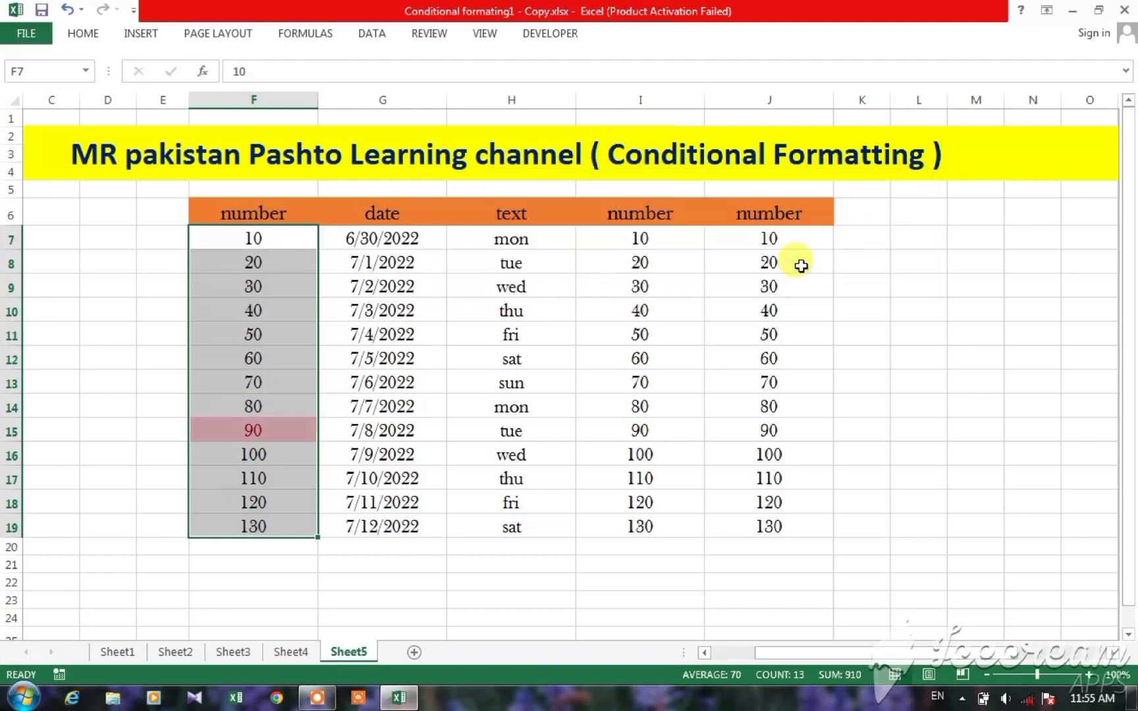
# Step: Clear the equal-to conditional formatting rule from the selected cells F7:F19
pyautogui.click(76, 34)
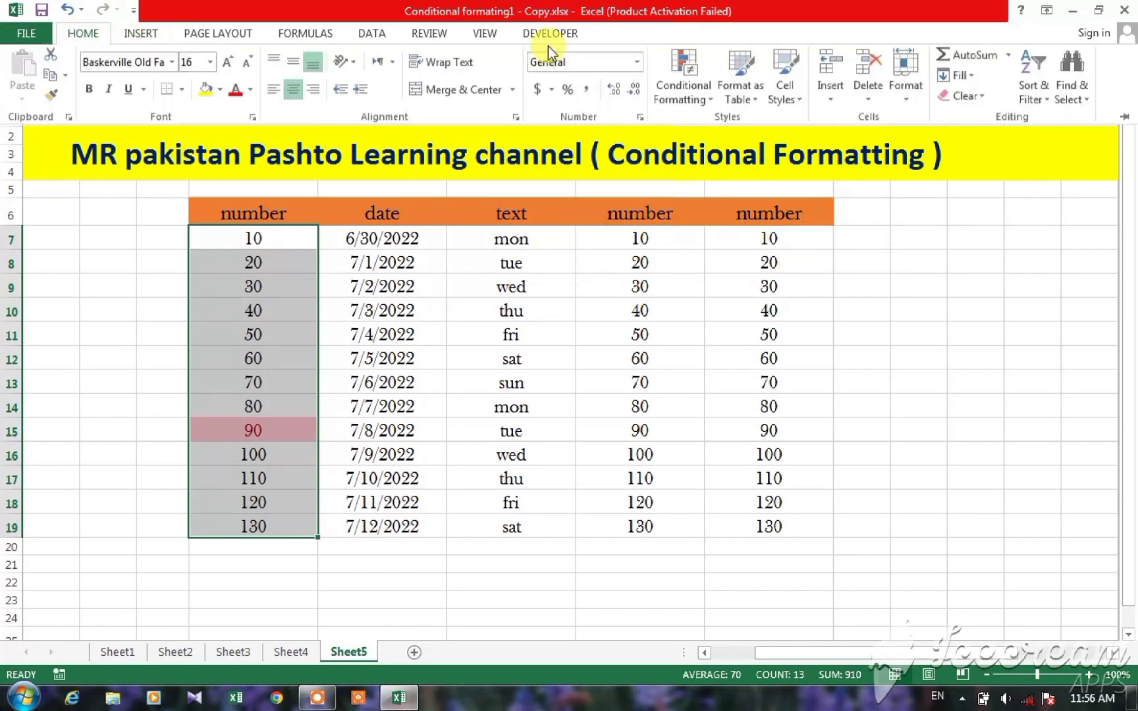
pyautogui.click(683, 89)
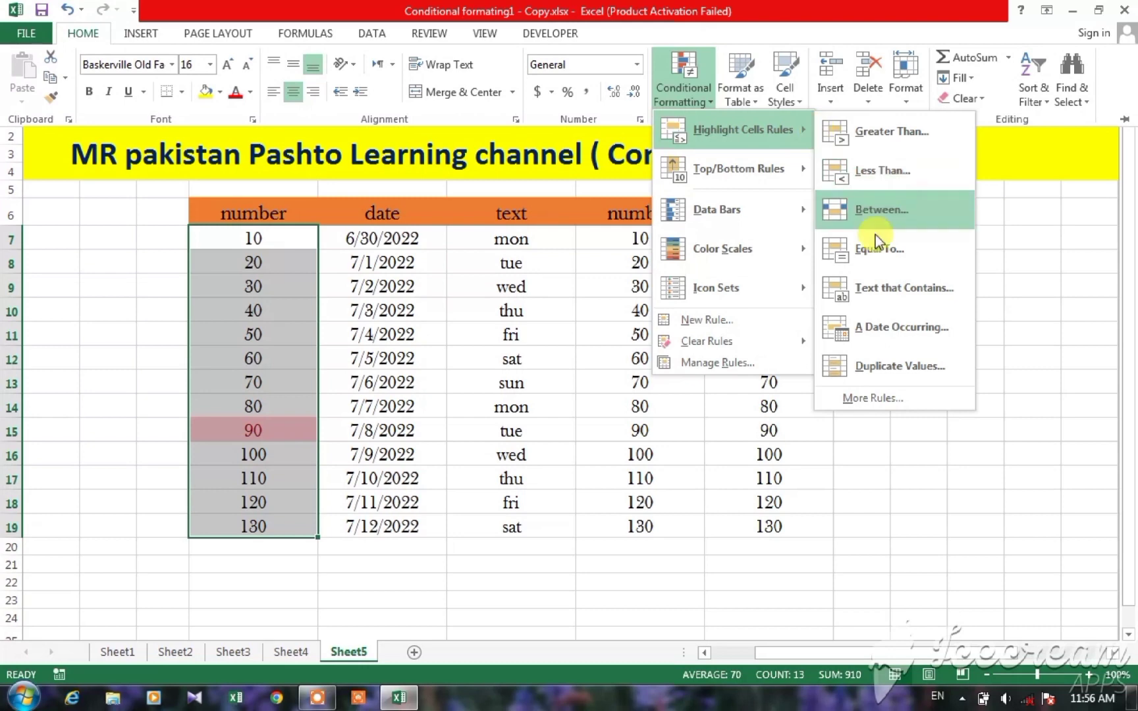
pyautogui.moveTo(711, 340)
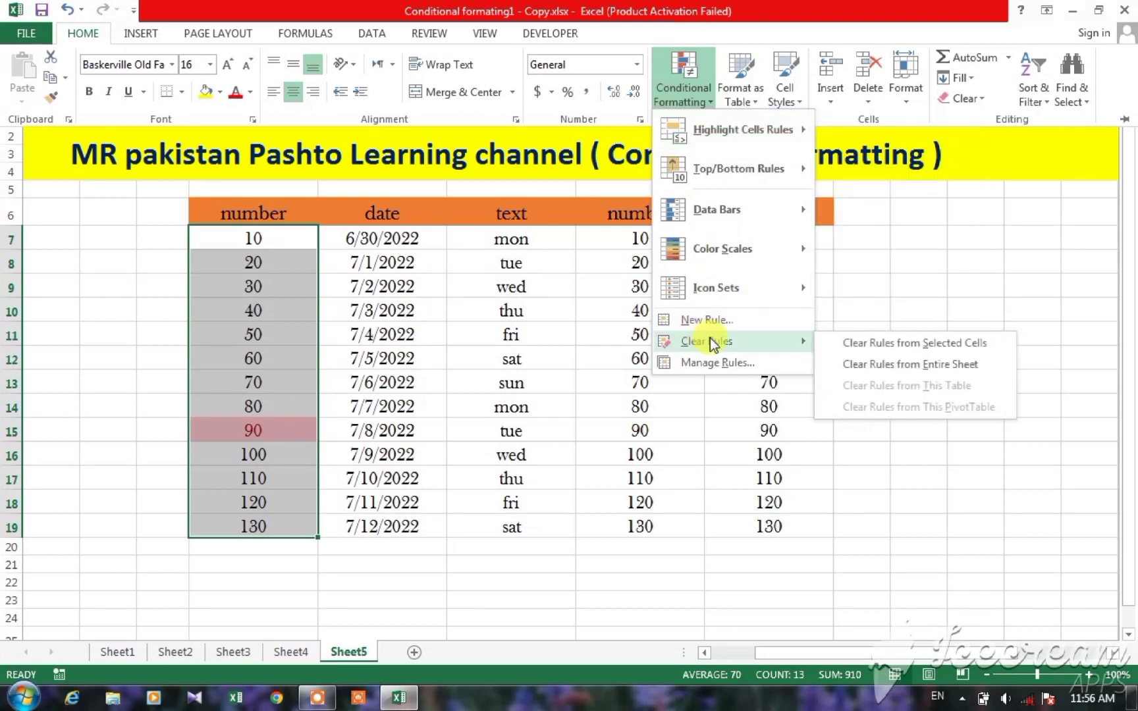
pyautogui.click(853, 343)
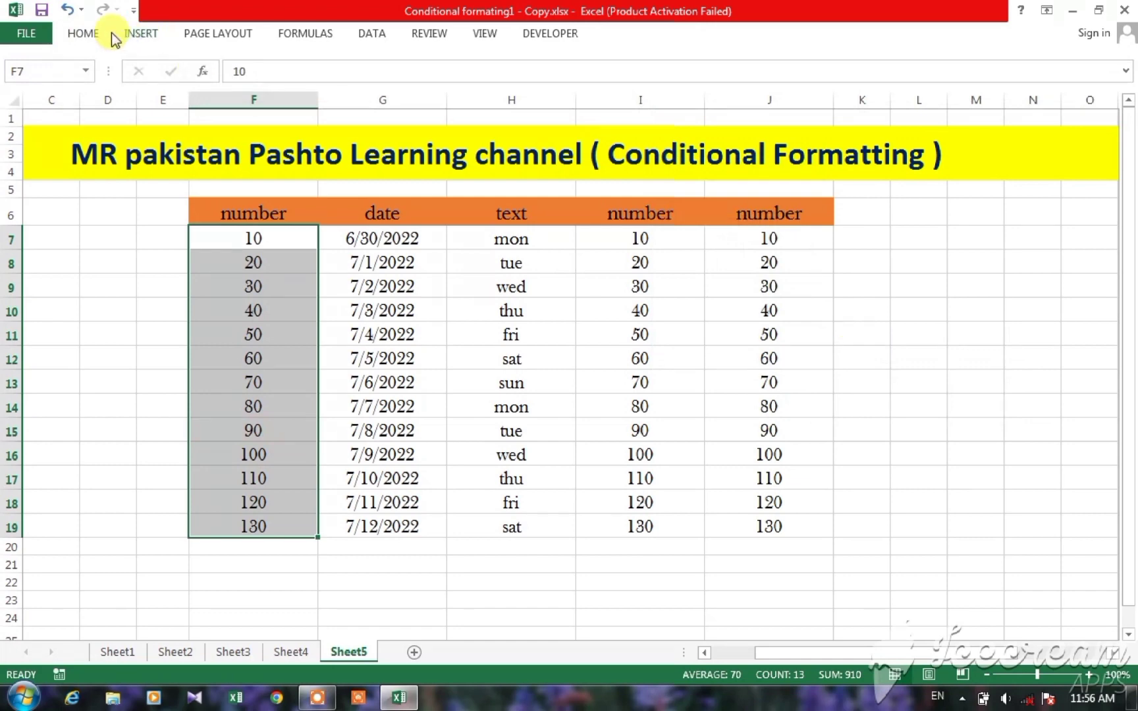
pyautogui.click(83, 41)
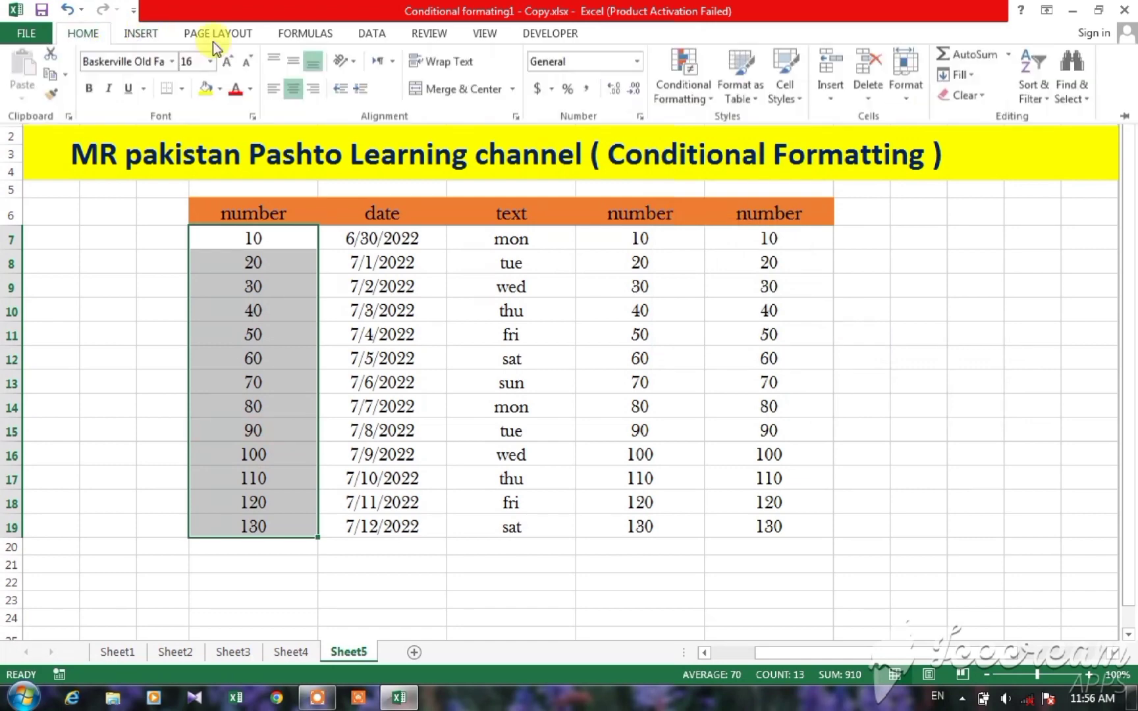
pyautogui.click(673, 80)
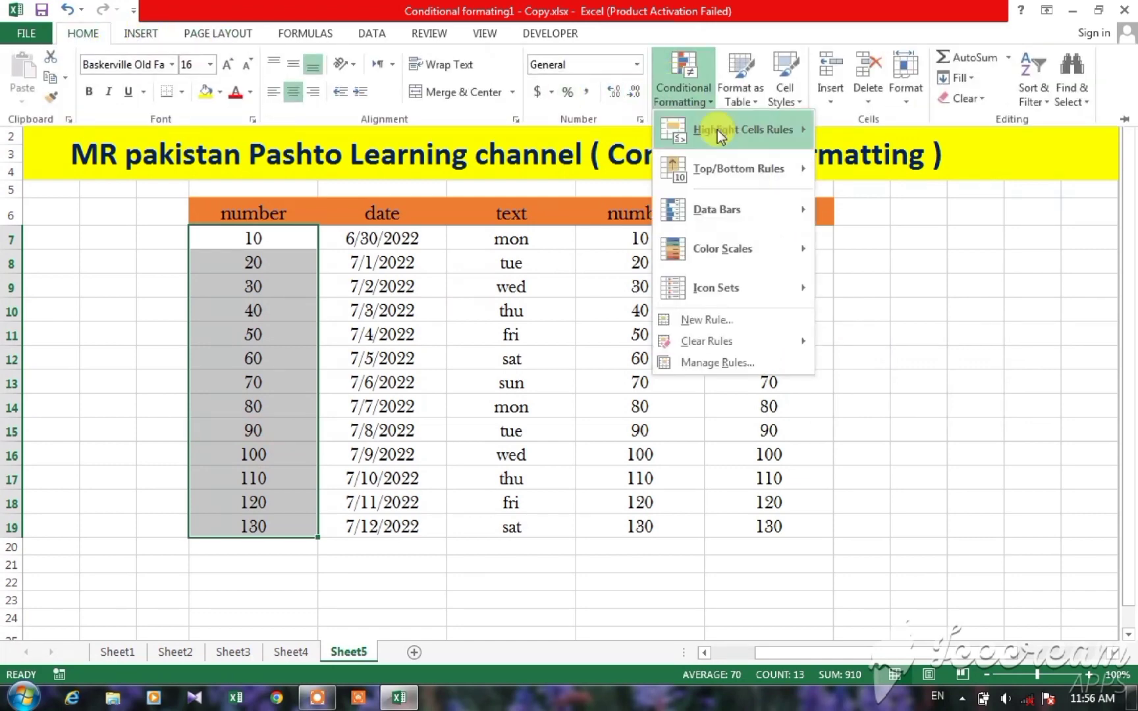
pyautogui.moveTo(797, 130)
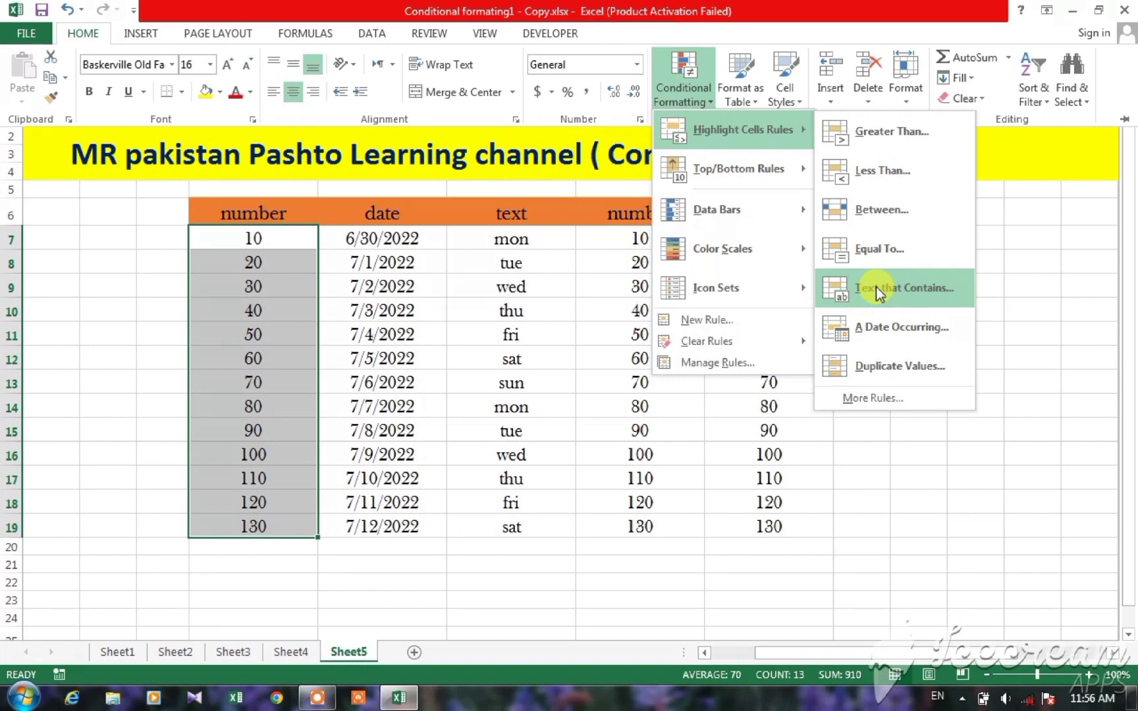
pyautogui.click(1076, 288)
pyautogui.hotkey('ctrl', 'F1')
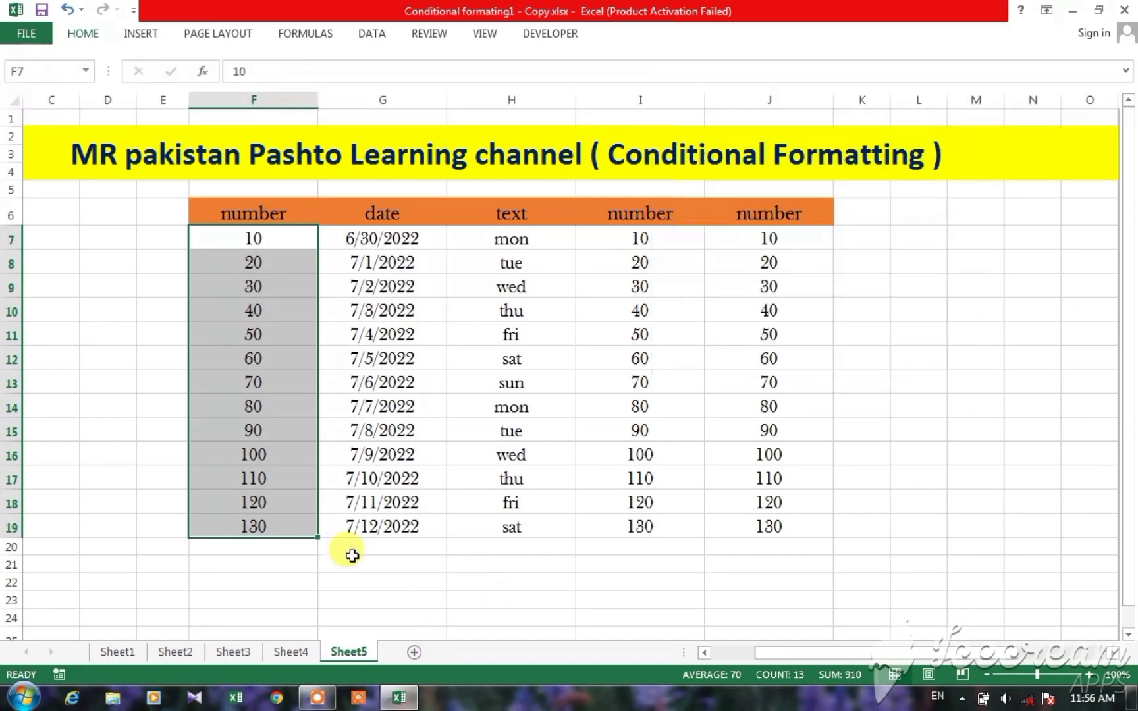
pyautogui.hotkey('ctrl', 'q')
pyautogui.press('Escape')
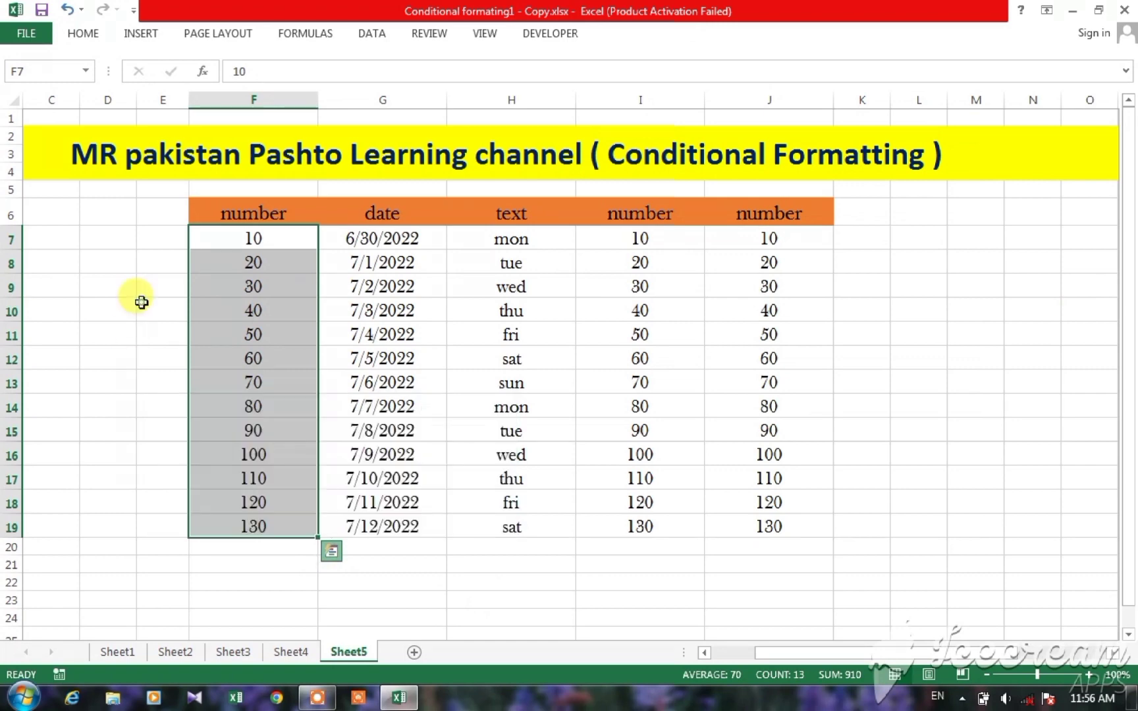
pyautogui.doubleClick(158, 309)
# Step: Set up a Text That Contains rule for MON on H7:H19 and move its dialog clear of the text column
pyautogui.click(484, 235)
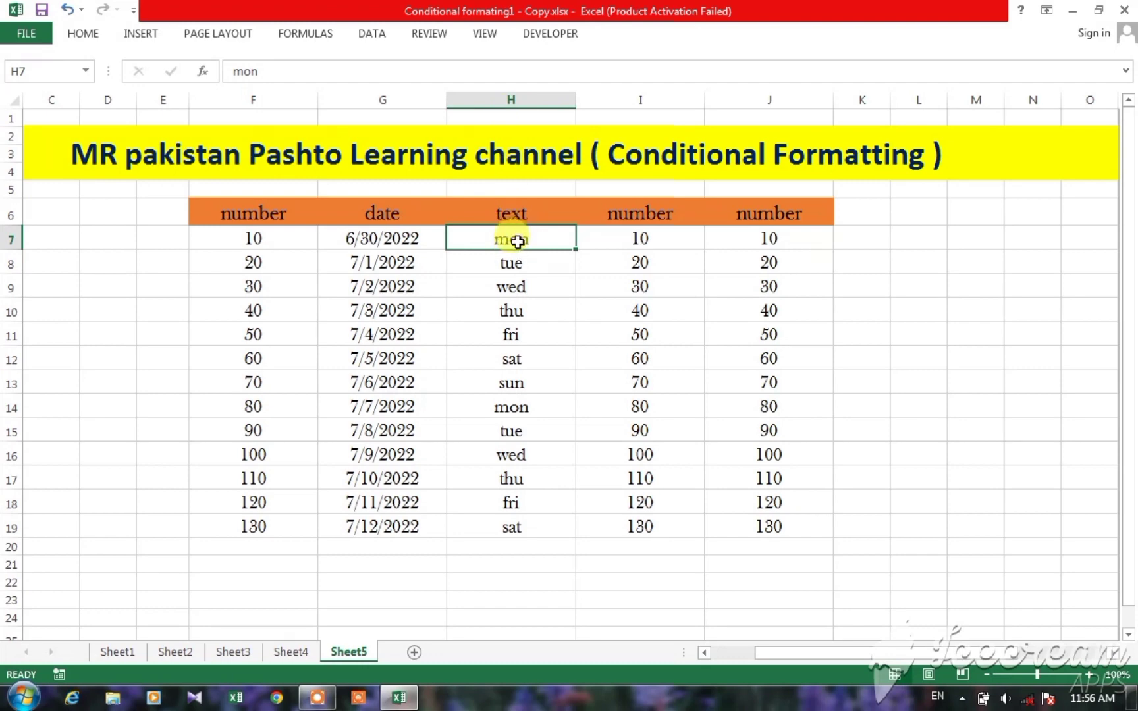
pyautogui.moveTo(515, 249); pyautogui.dragTo(517, 524)
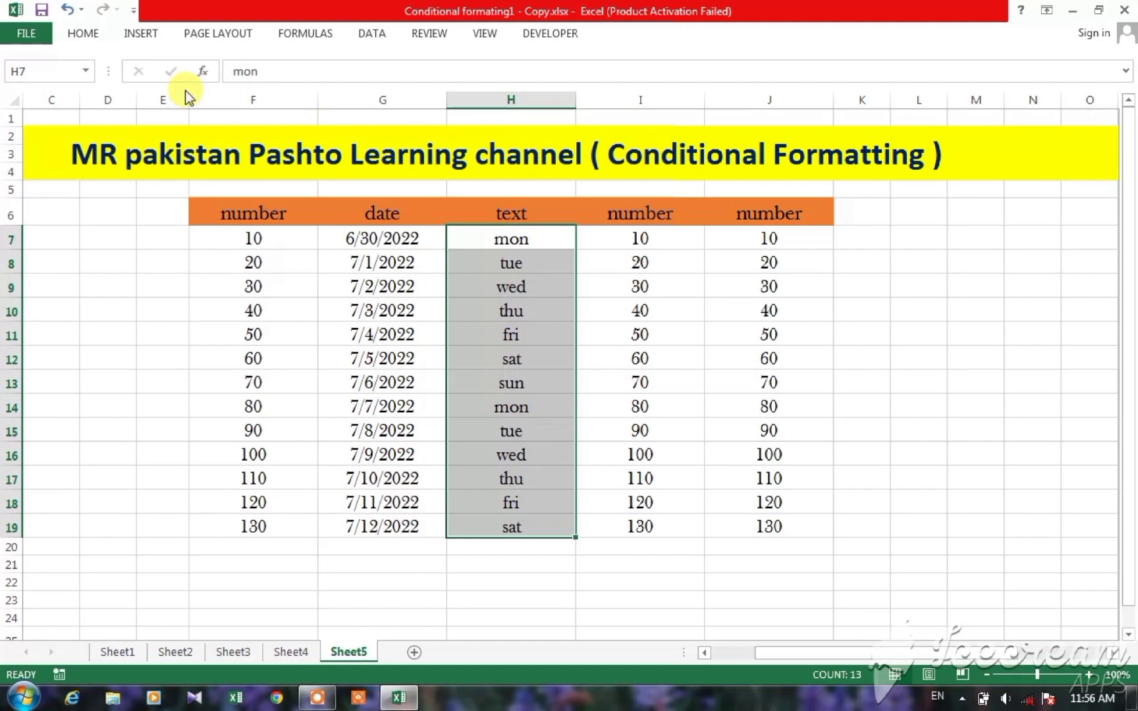
pyautogui.click(105, 35)
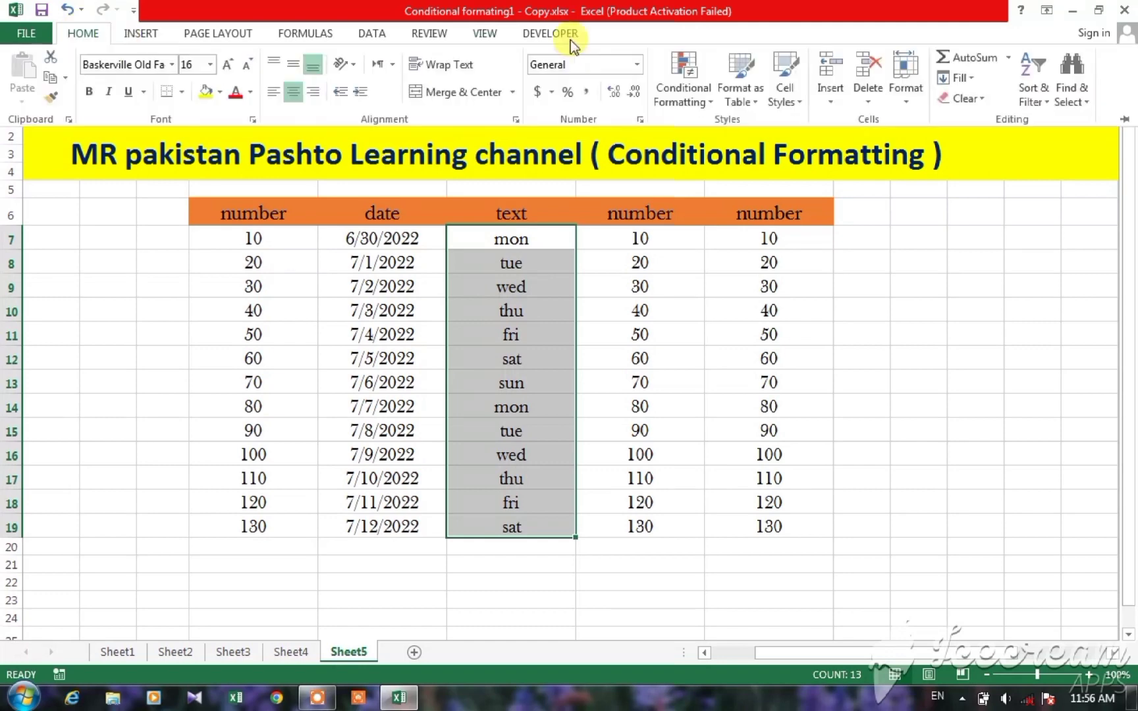
pyautogui.click(684, 83)
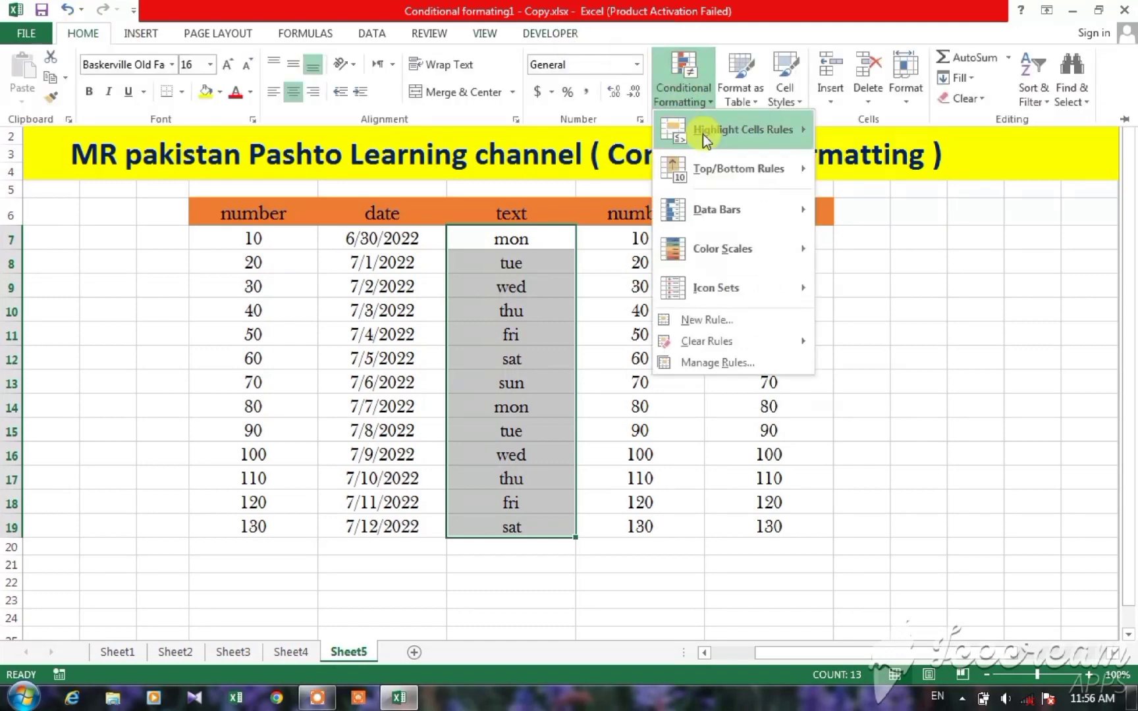
pyautogui.moveTo(702, 133)
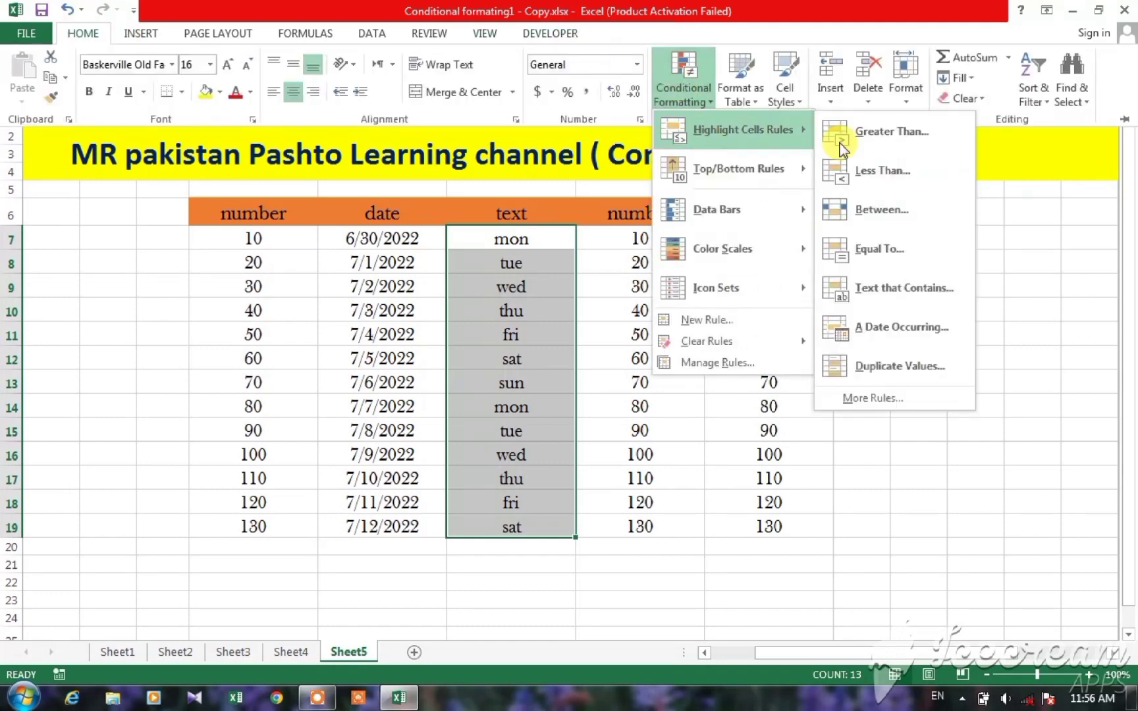
pyautogui.click(886, 289)
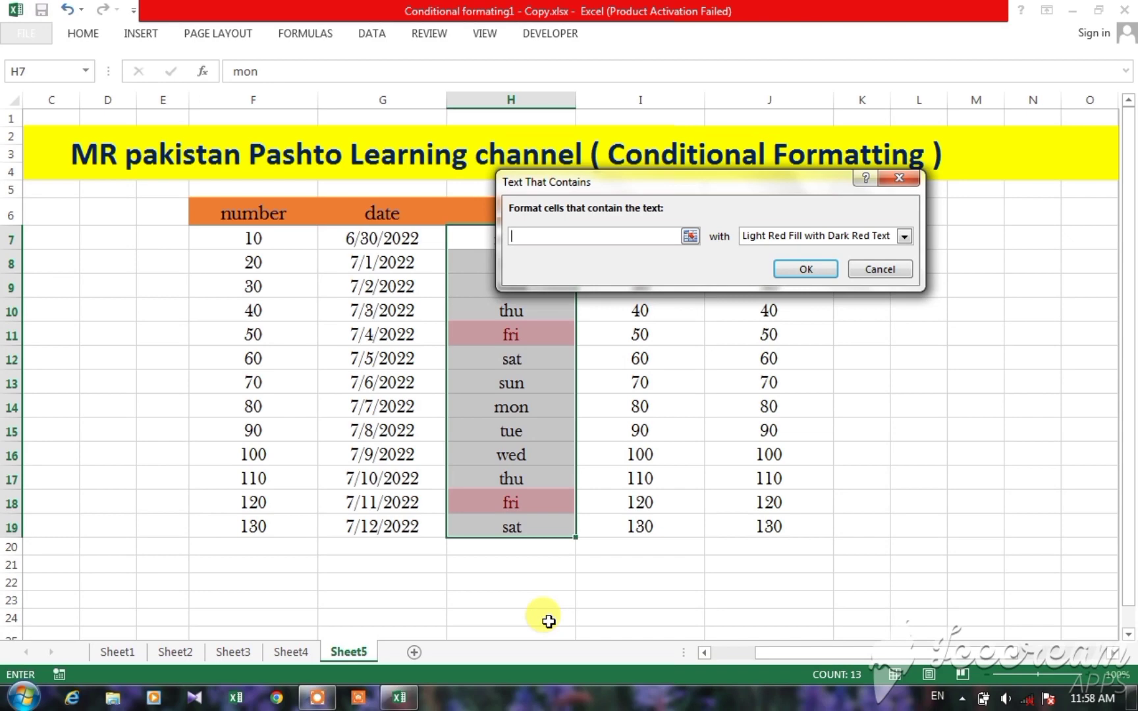
pyautogui.write('MON')
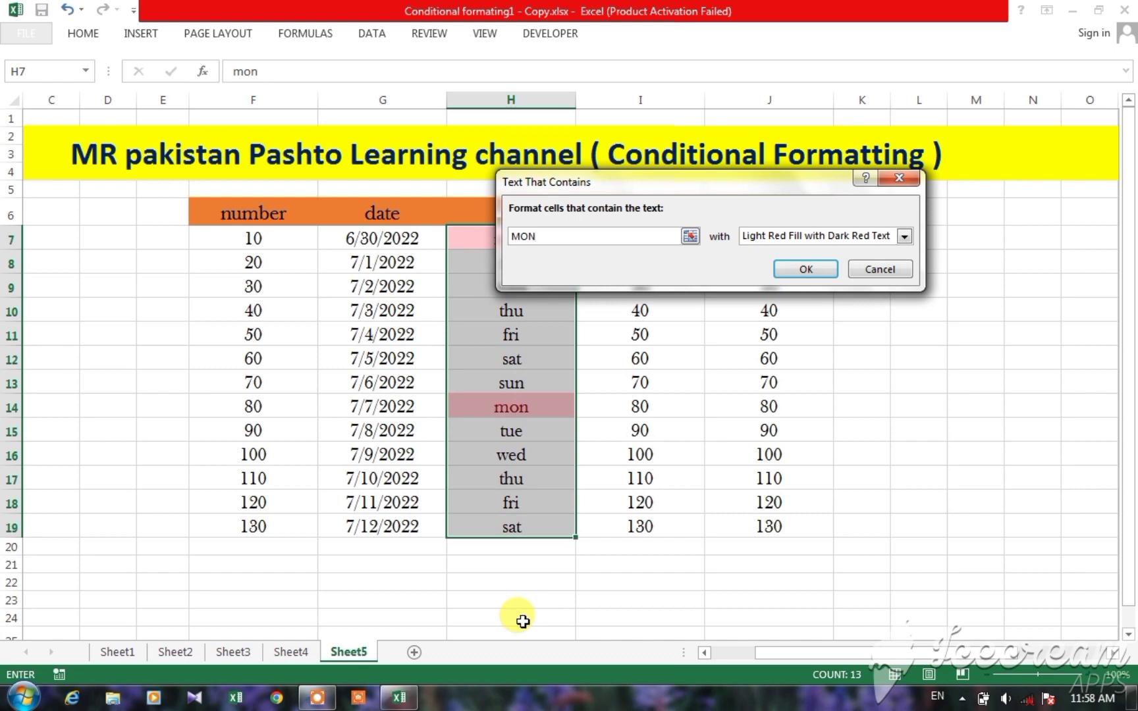
pyautogui.moveTo(678, 173); pyautogui.dragTo(823, 108)
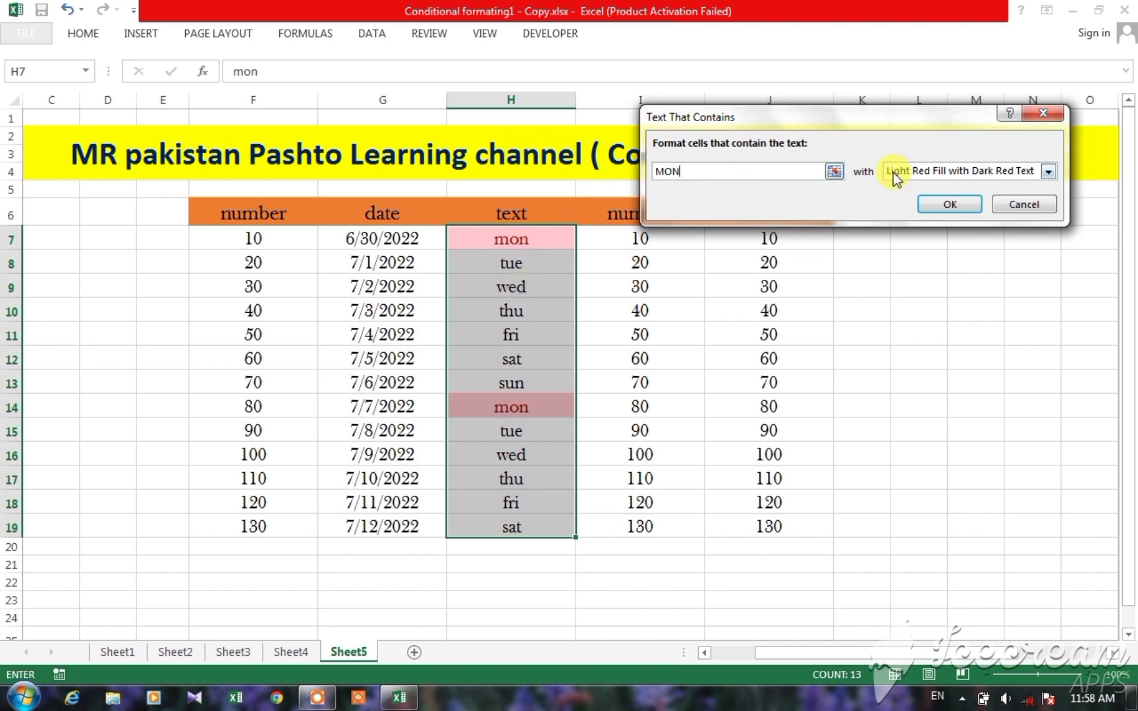
# Step: Change the rule's text to WED and apply it to H7:H19 with Light Red Fill with Dark Red Text
pyautogui.press('BackSpace')
pyautogui.press('BackSpace')
pyautogui.press('BackSpace')
pyautogui.write('WED')
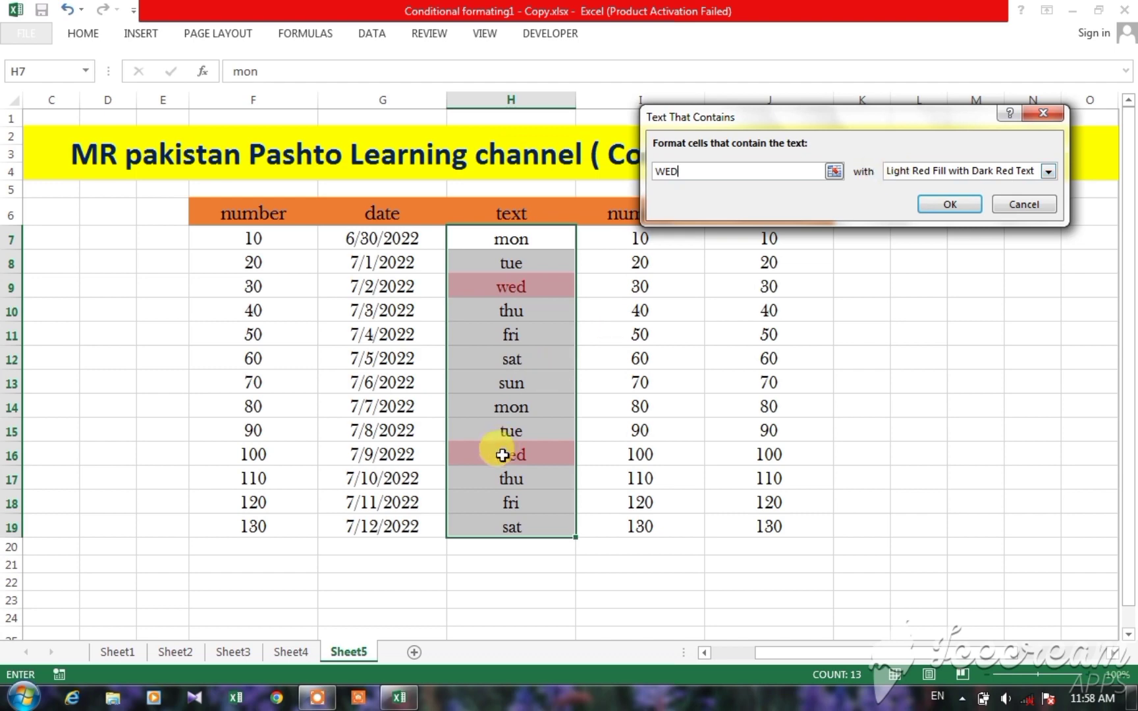
pyautogui.click(948, 202)
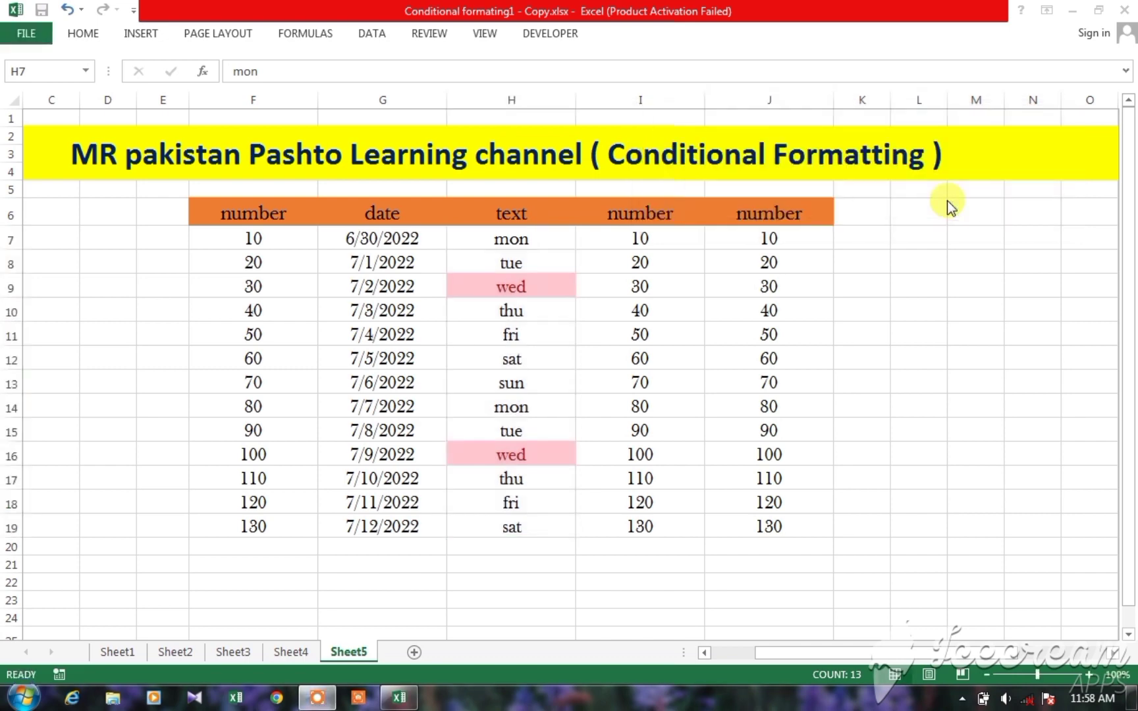
# Step: Clear the text-contains conditional formatting rule from the selected cells H7:H19
pyautogui.click(82, 36)
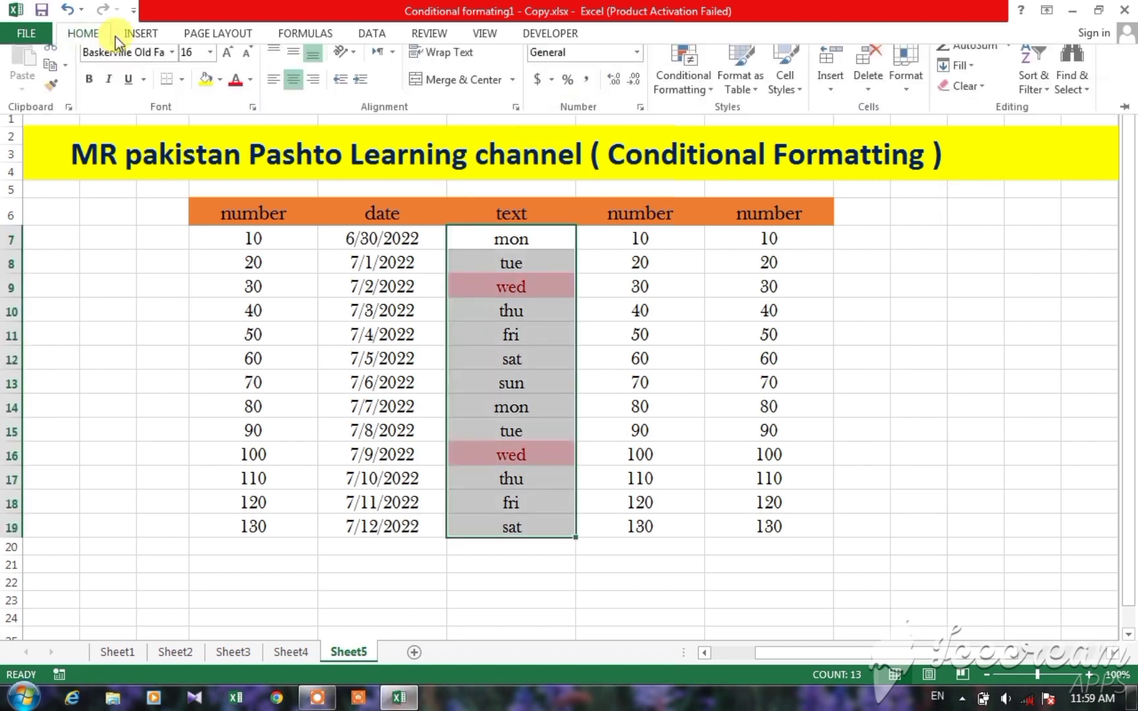
pyautogui.click(705, 88)
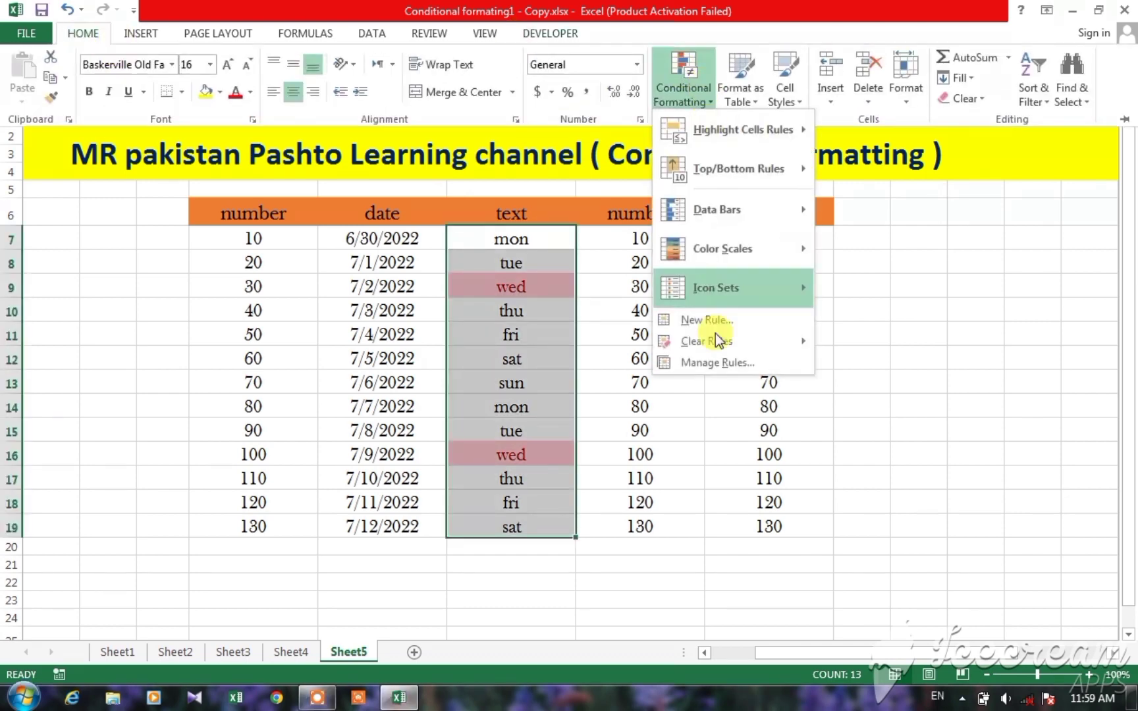
pyautogui.moveTo(726, 339)
pyautogui.click(877, 343)
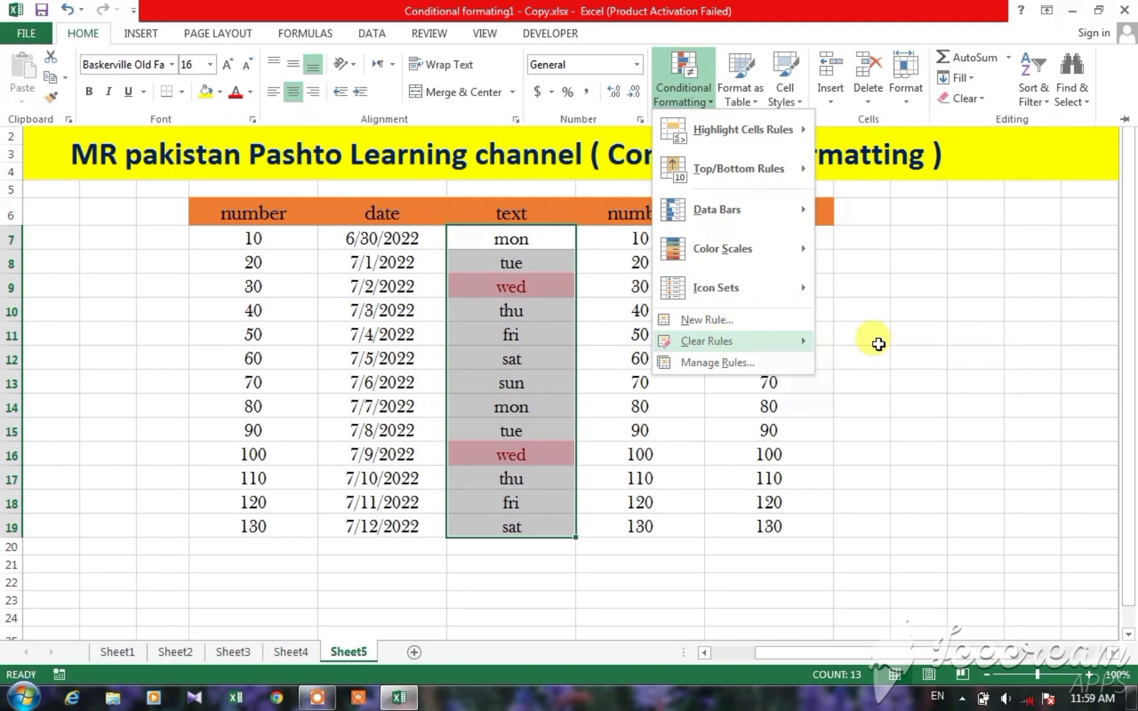
pyautogui.click(596, 326)
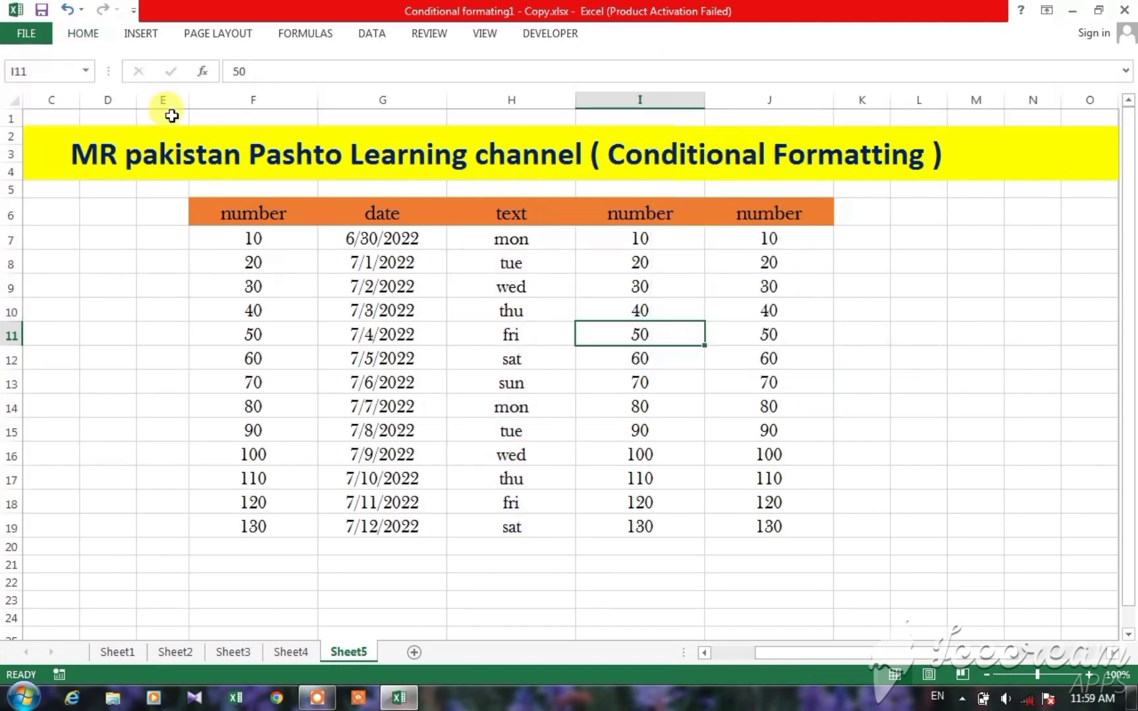
pyautogui.click(72, 36)
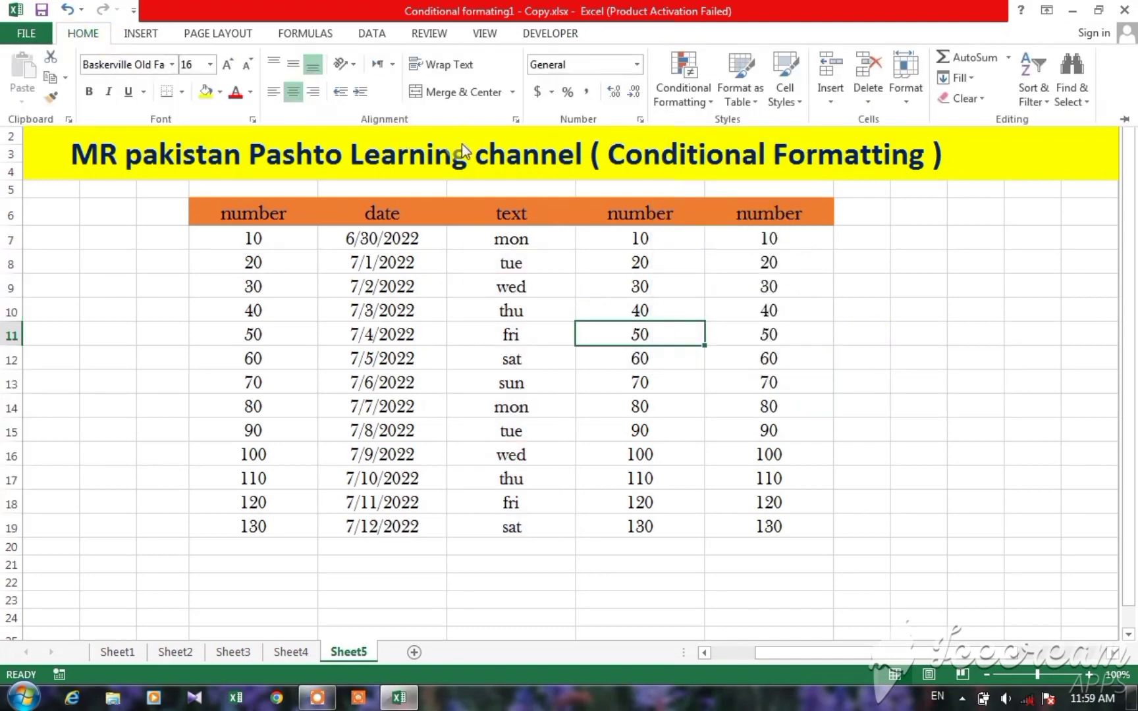
pyautogui.click(694, 88)
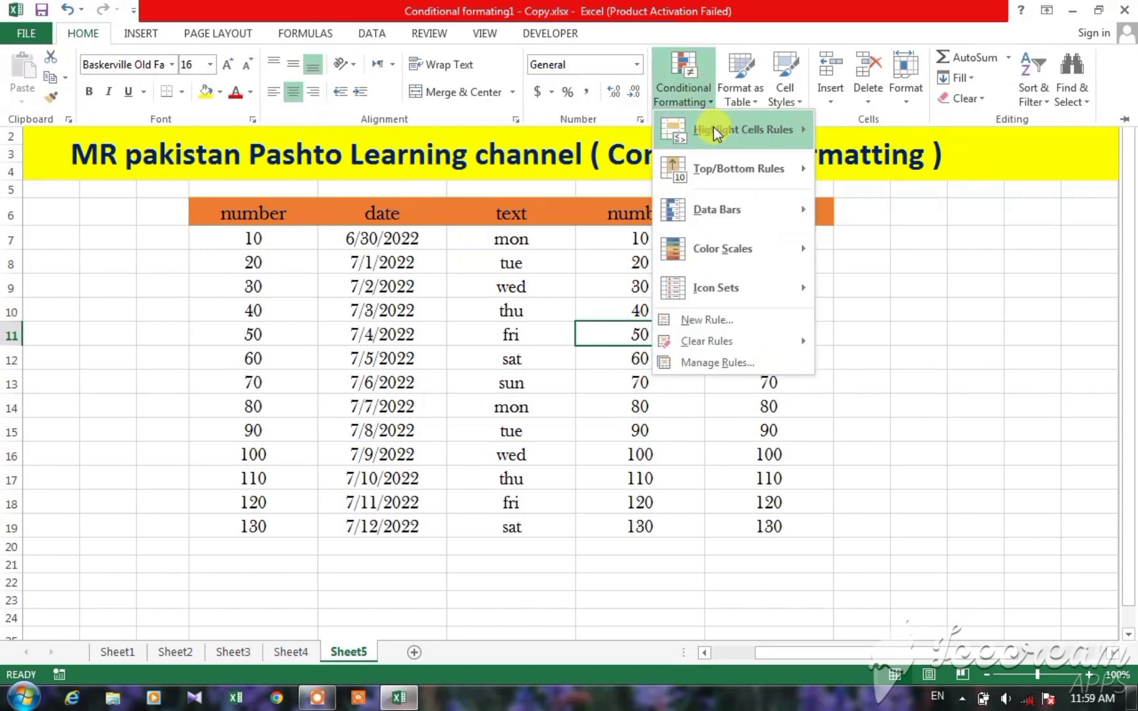
pyautogui.moveTo(749, 127)
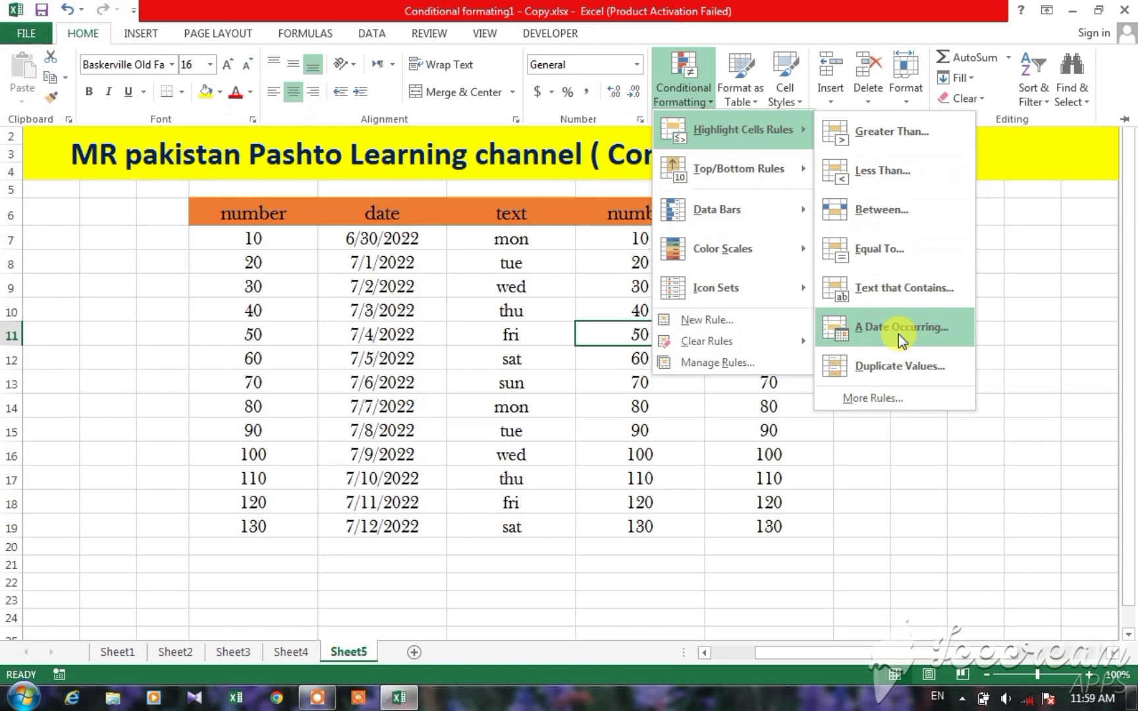
pyautogui.click(1087, 241)
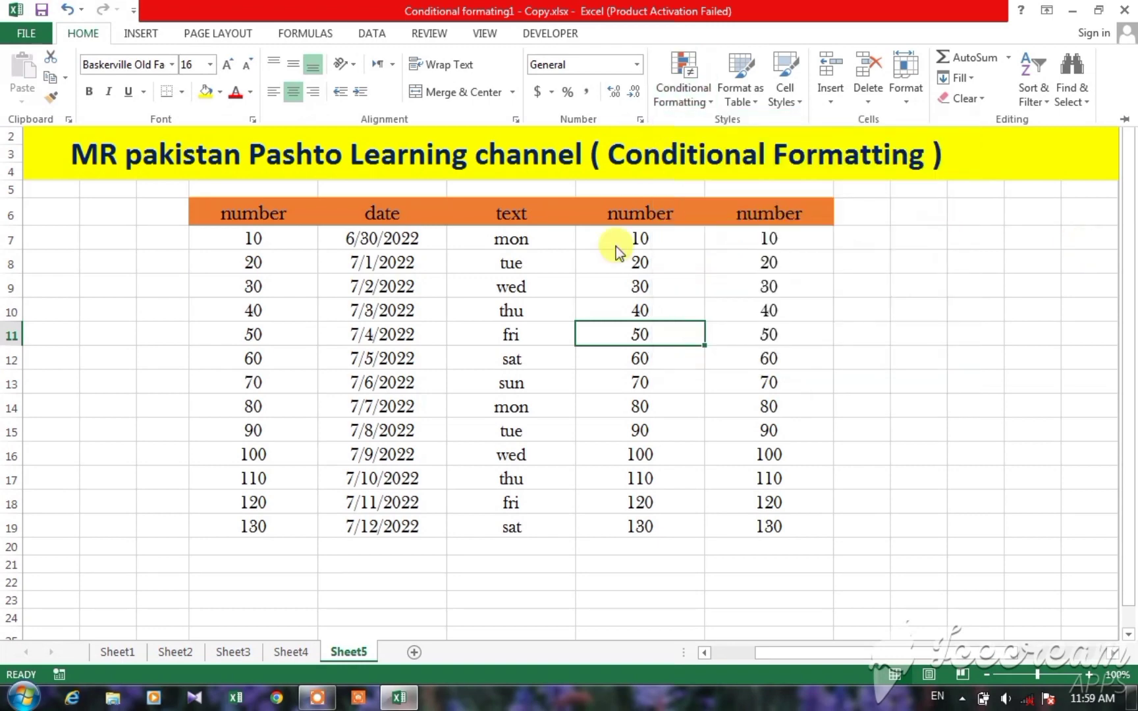
pyautogui.click(397, 241)
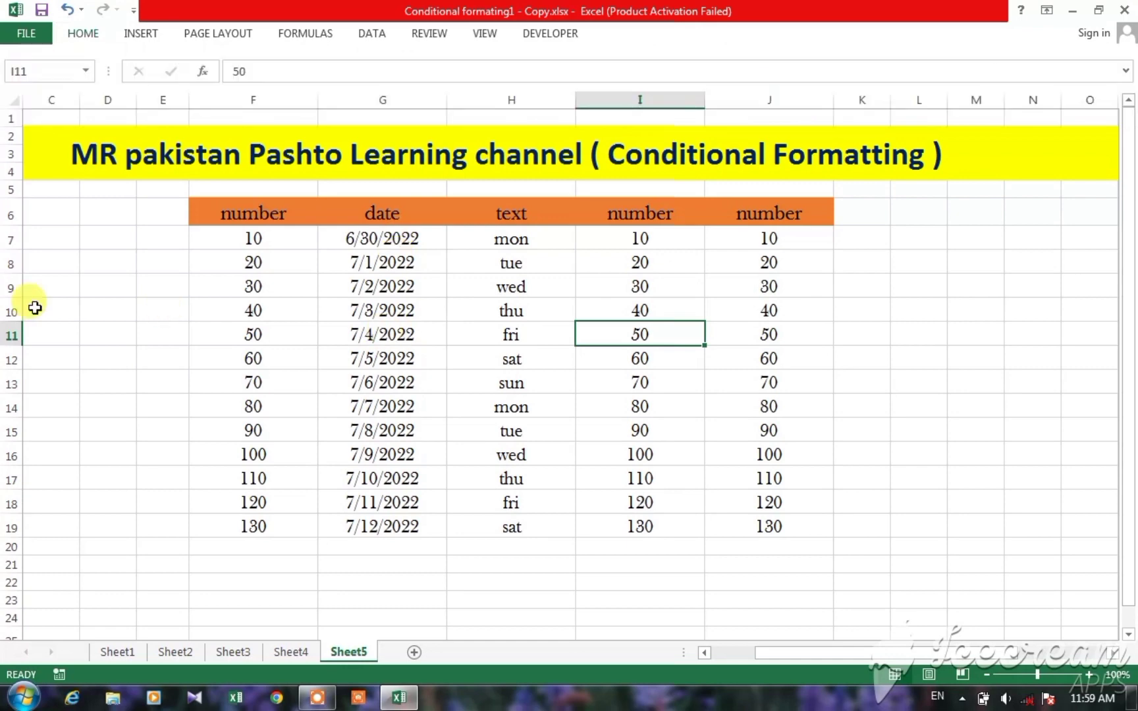
pyautogui.click(125, 293)
# Step: Apply an A Date Occurring rule for Today to the dates in G7:G19 with Light Red Fill with Dark Red Text
pyautogui.moveTo(338, 238); pyautogui.dragTo(421, 523)
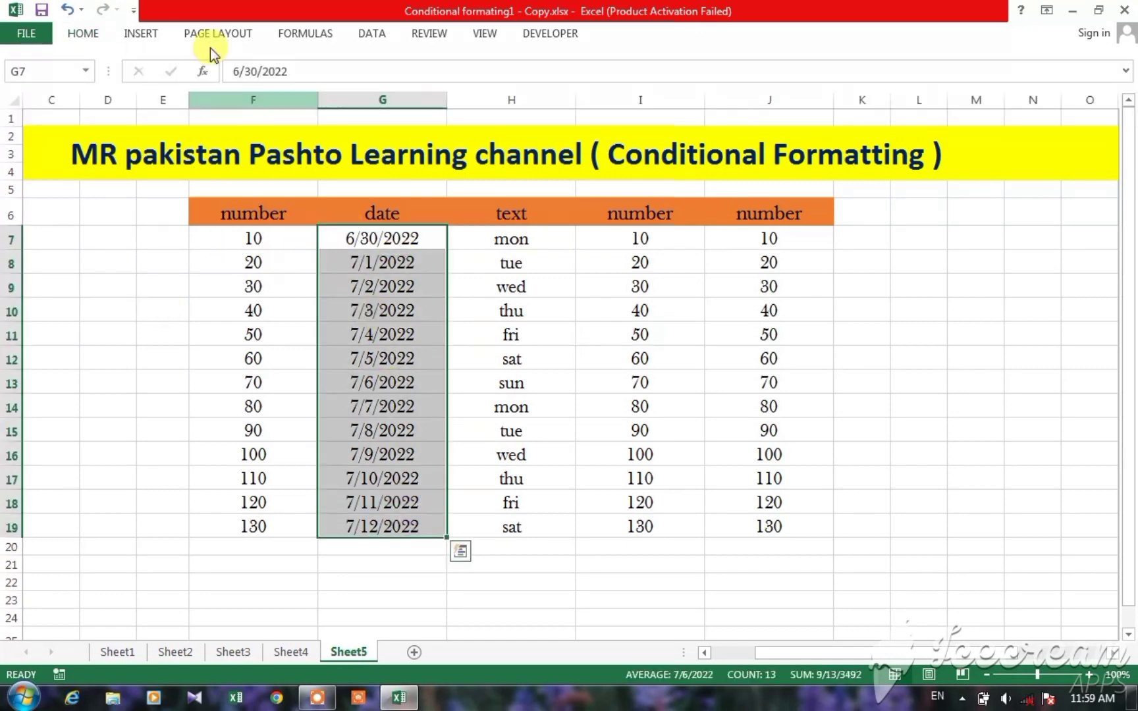
pyautogui.click(83, 34)
pyautogui.click(691, 79)
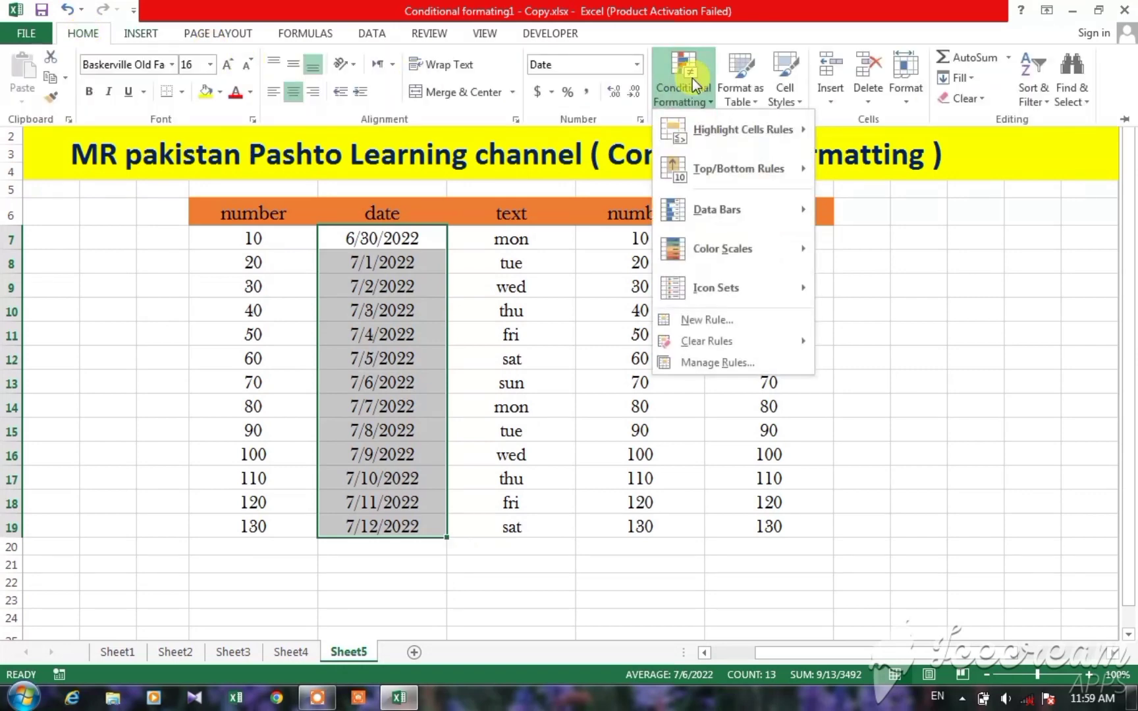
pyautogui.moveTo(730, 133)
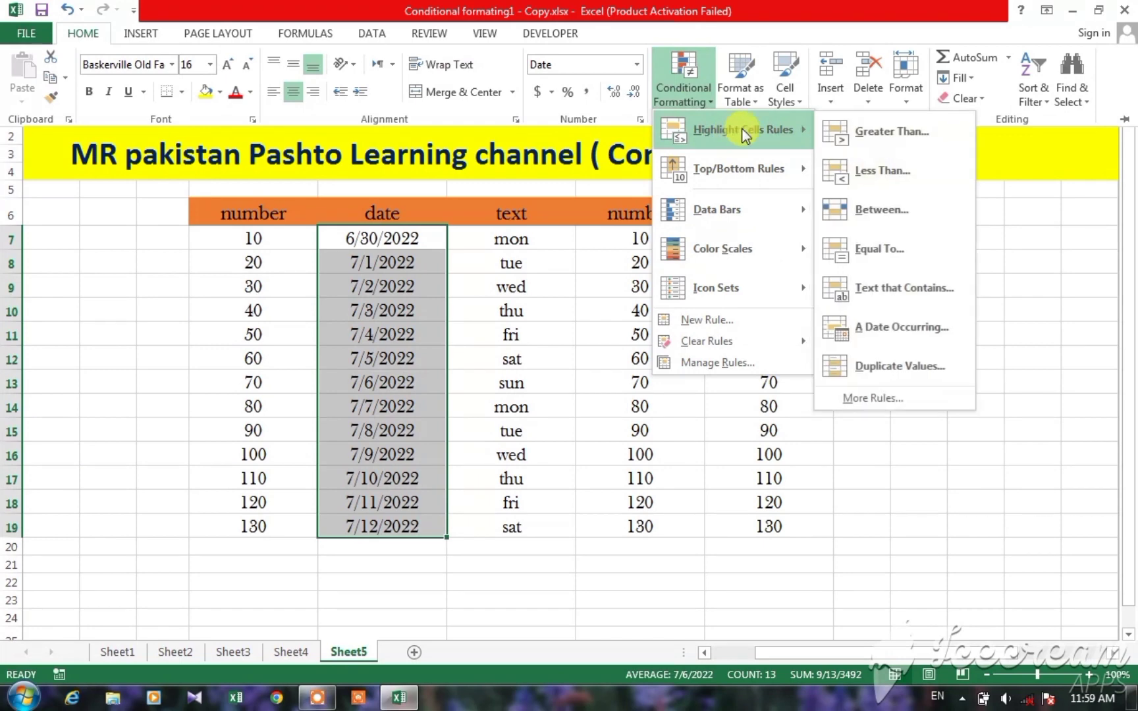
pyautogui.click(892, 327)
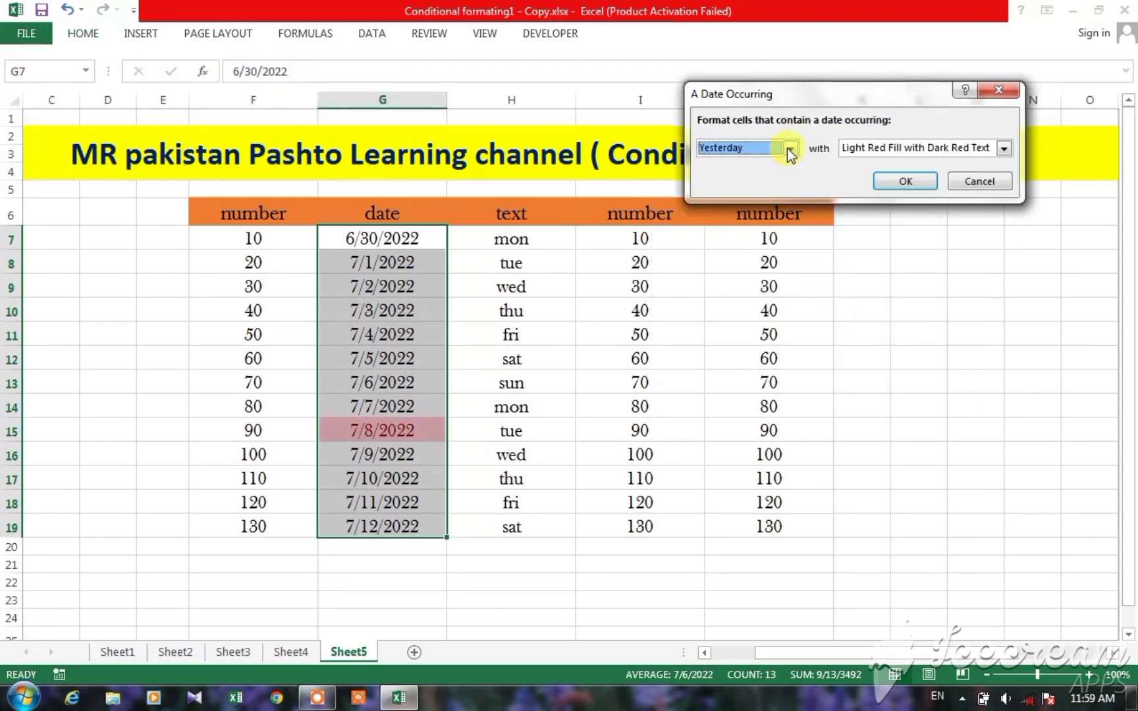
pyautogui.click(790, 151)
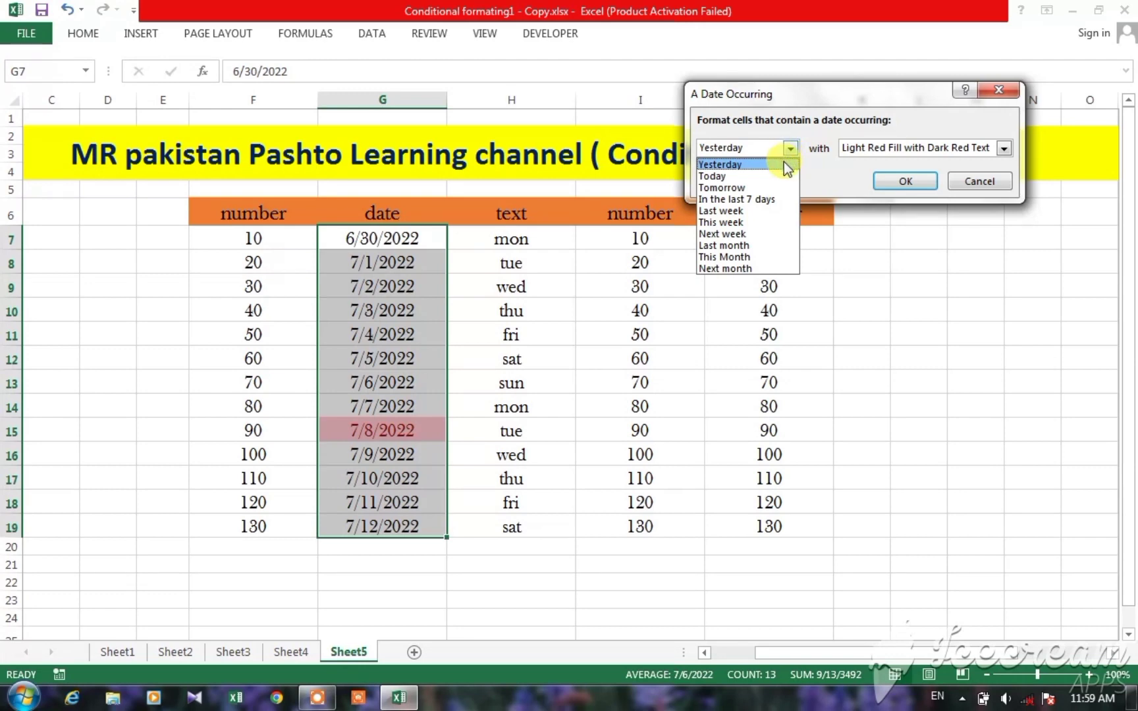
pyautogui.click(717, 178)
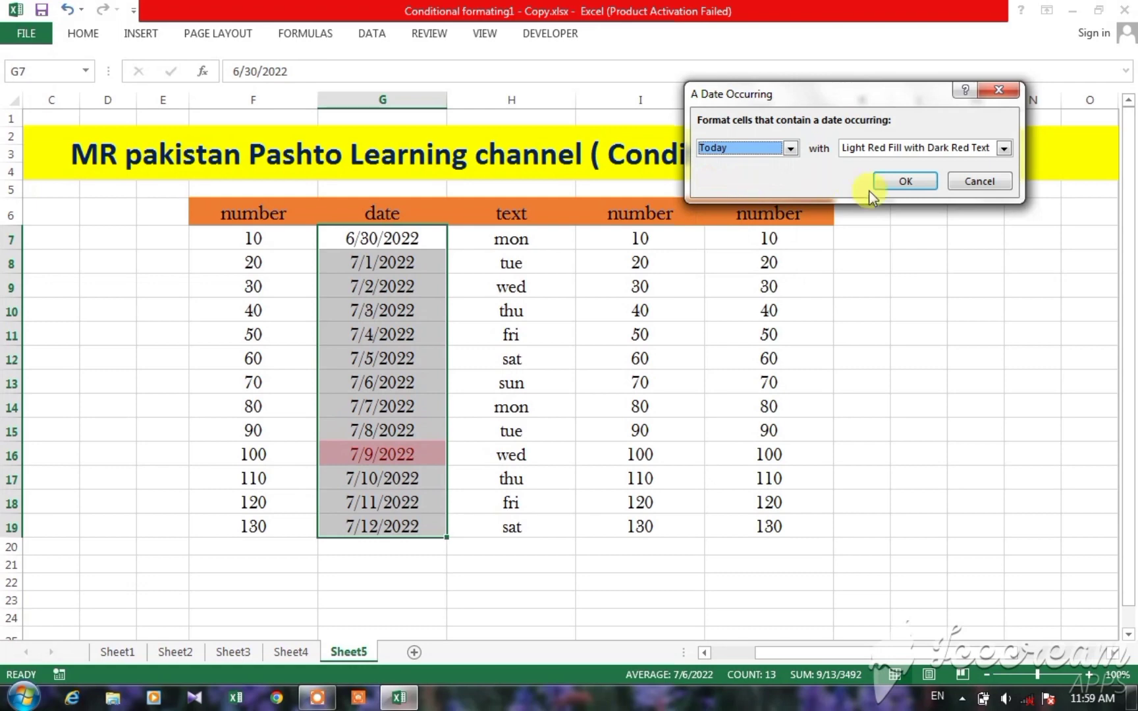
pyautogui.click(892, 182)
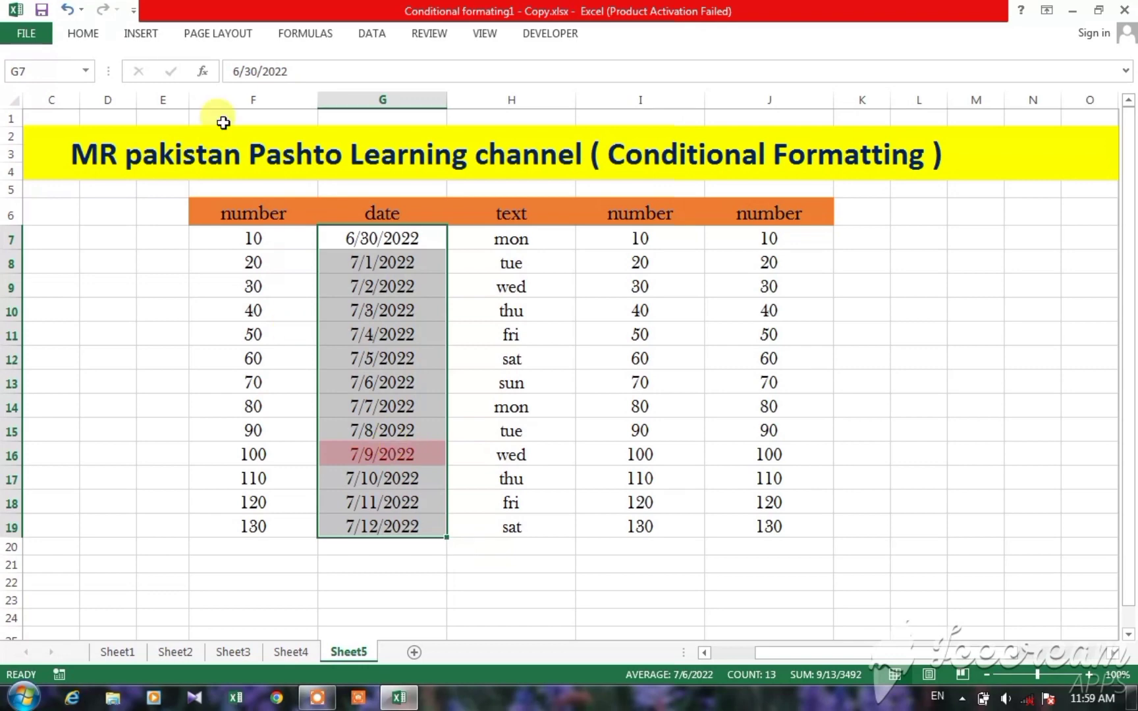
# Step: Add a second A Date Occurring rule for Tomorrow to G7:G19 with Light Red Fill with Dark Red Text
pyautogui.click(88, 38)
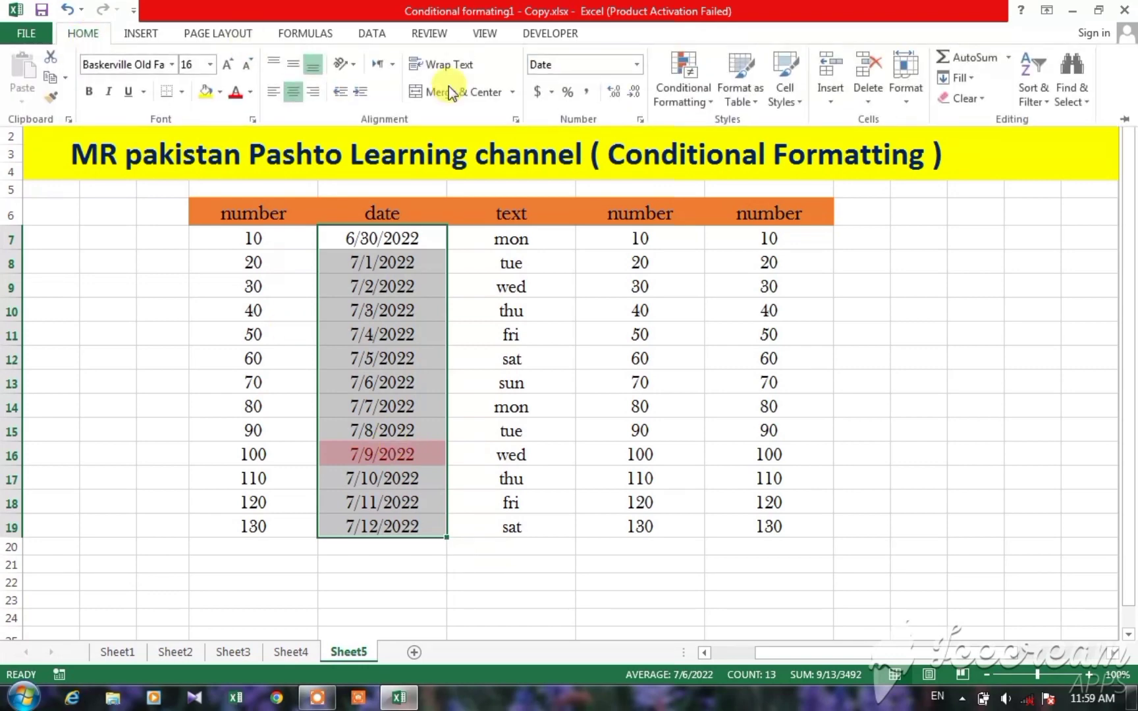
pyautogui.click(675, 94)
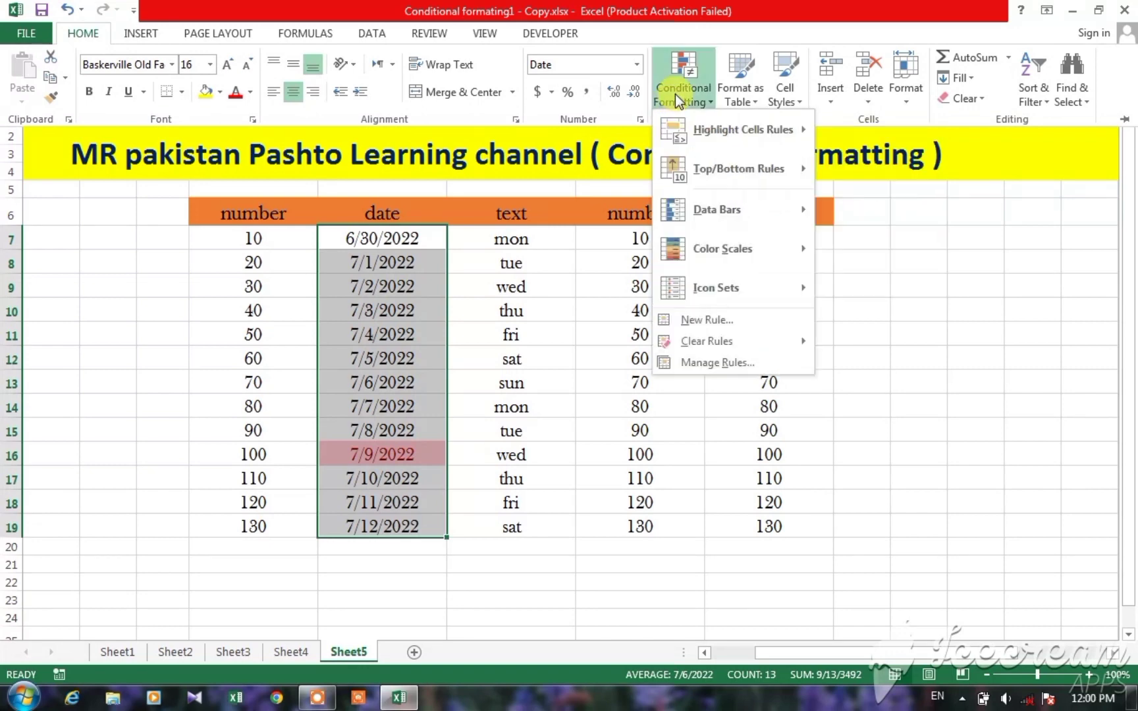
pyautogui.moveTo(714, 129)
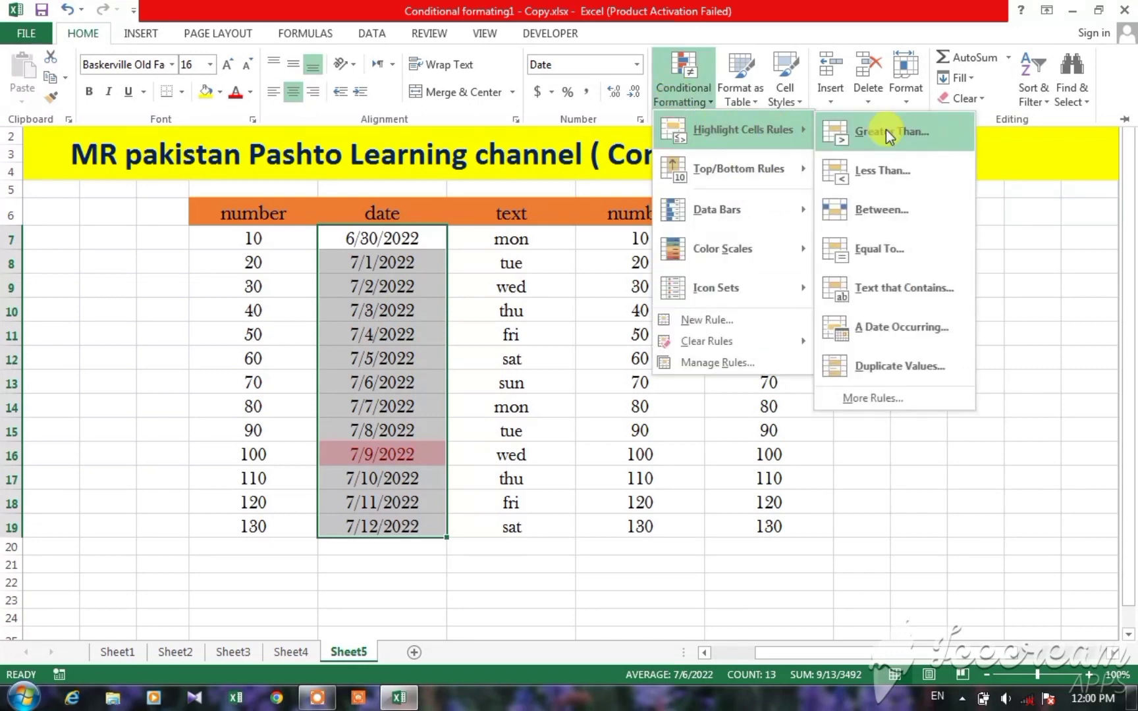
pyautogui.click(881, 325)
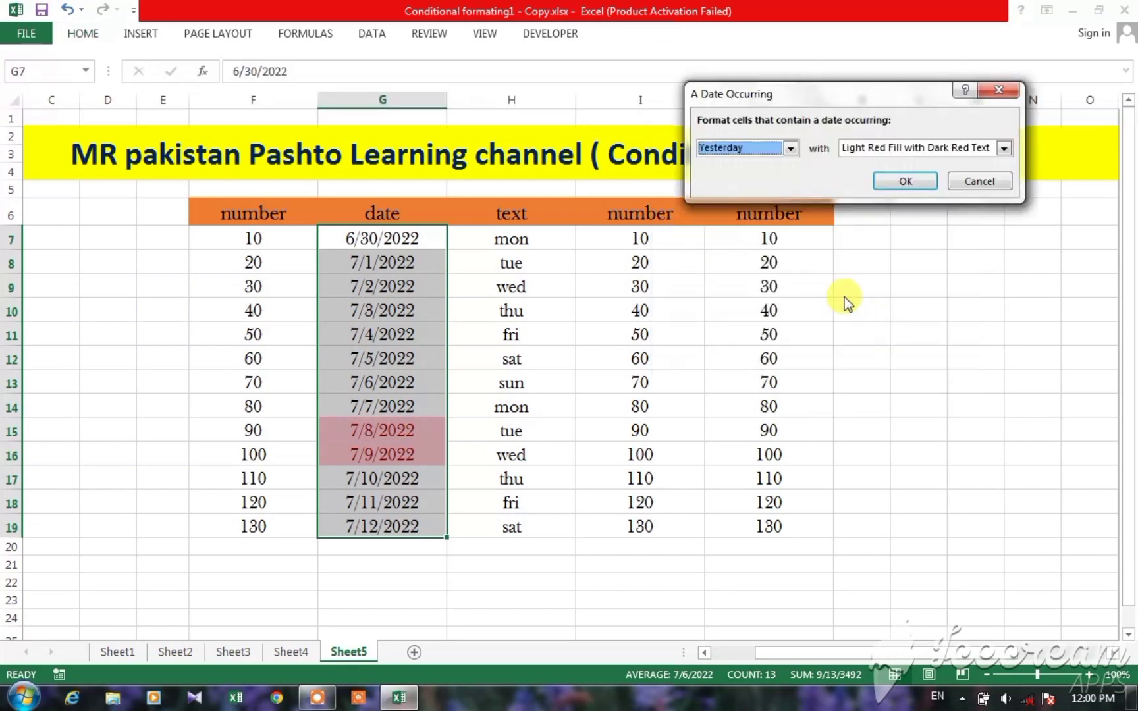
pyautogui.click(787, 150)
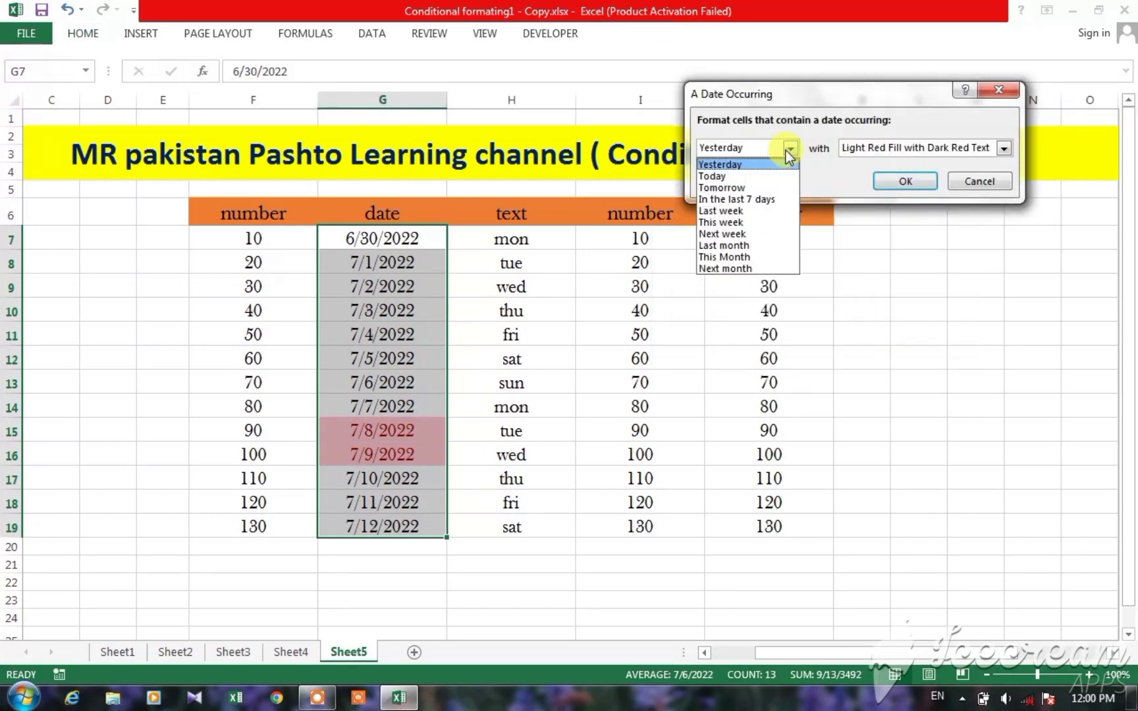
pyautogui.click(748, 188)
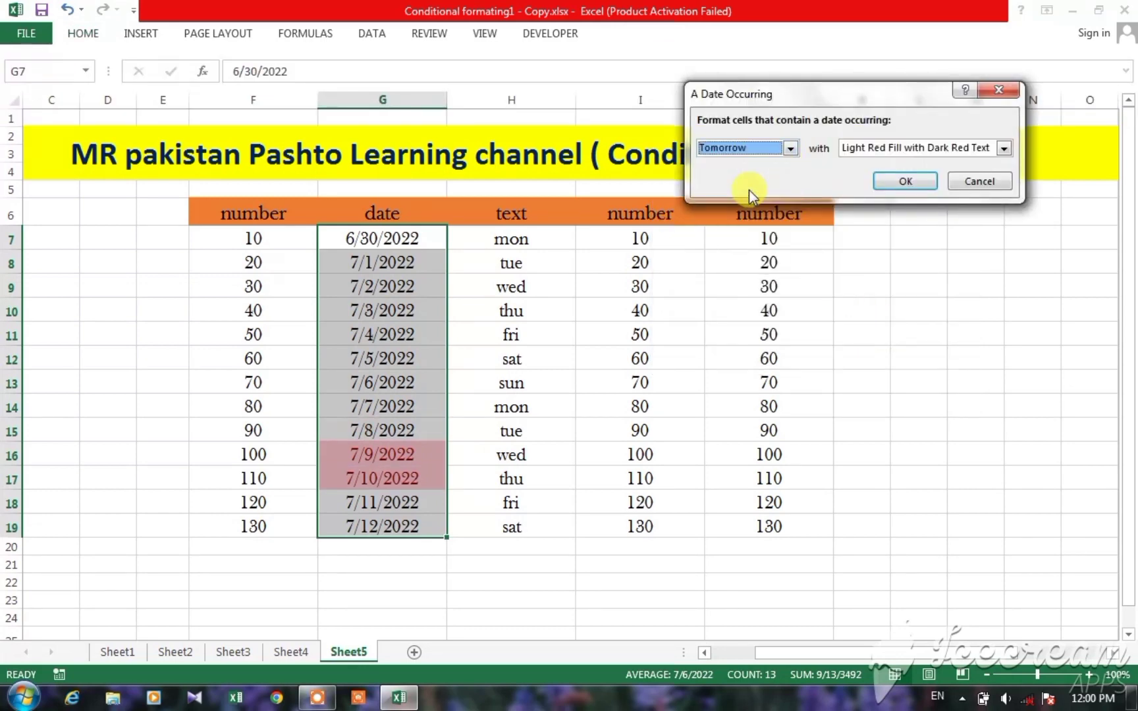
pyautogui.click(884, 181)
pyautogui.click(883, 176)
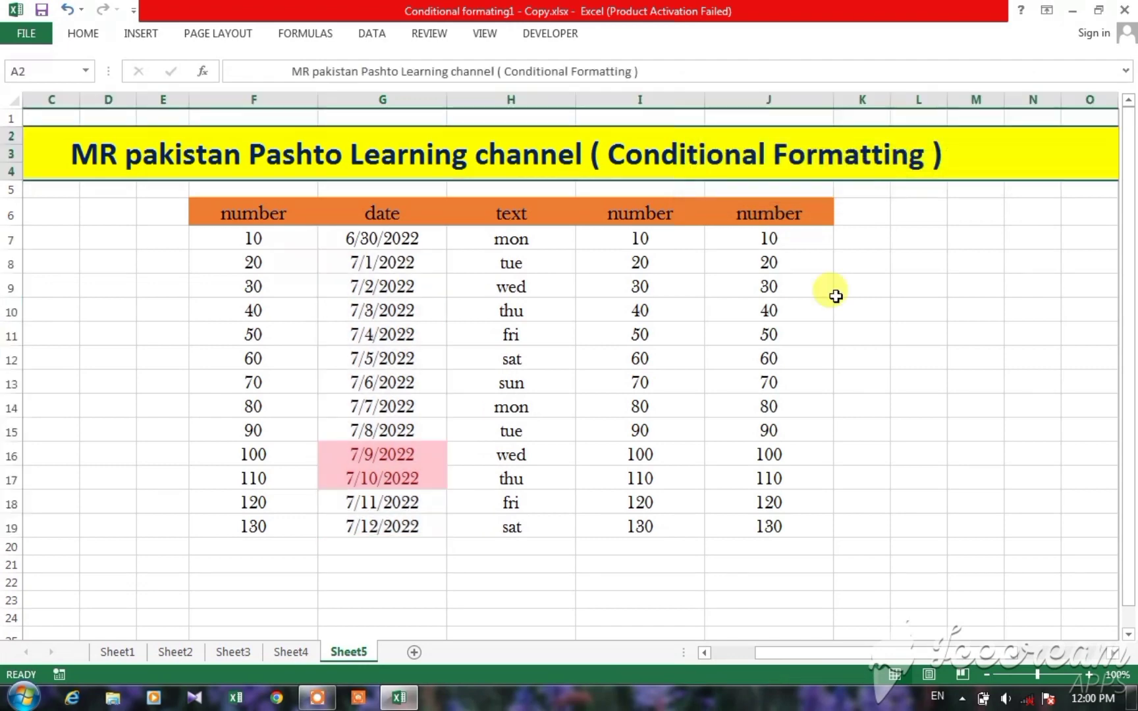
# Step: Try to clear the conditional formatting rules from the selected cells with only the merged title cell selected
pyautogui.click(80, 36)
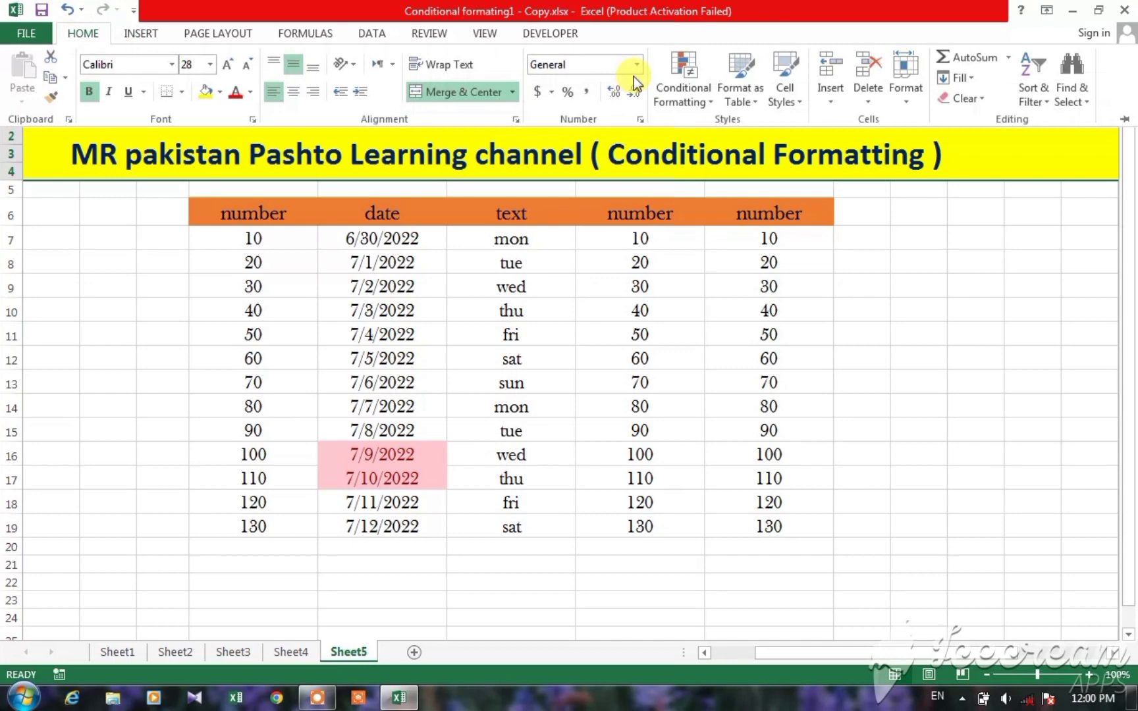
pyautogui.click(669, 79)
pyautogui.moveTo(711, 129)
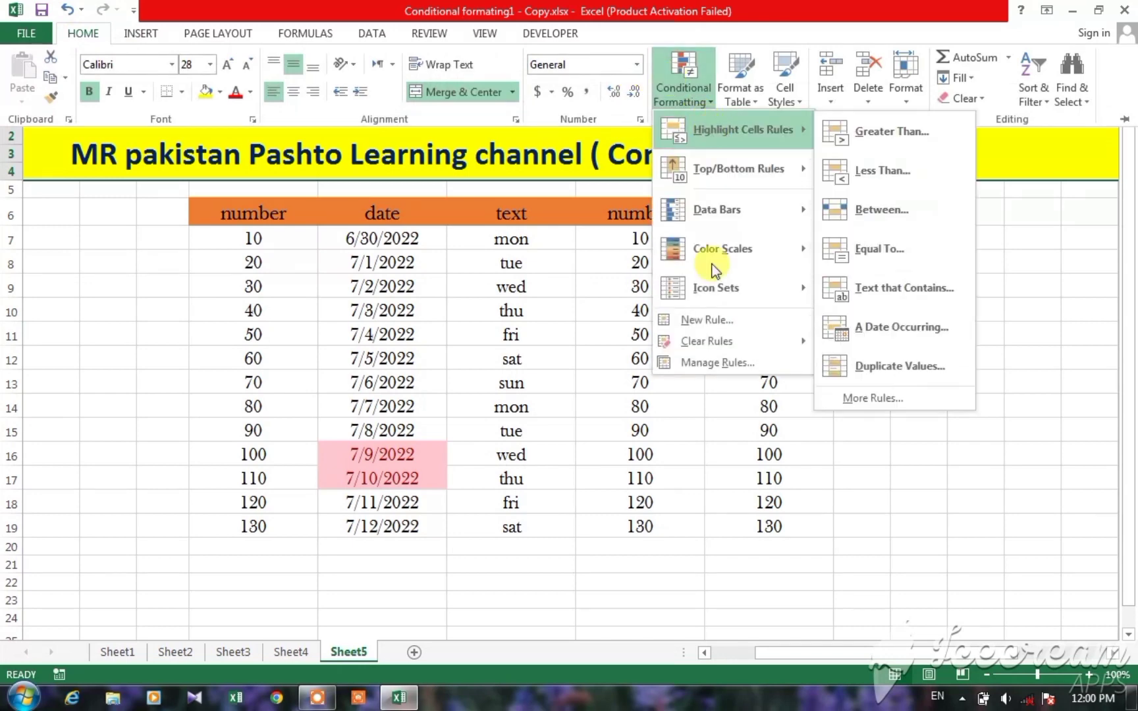
pyautogui.moveTo(721, 343)
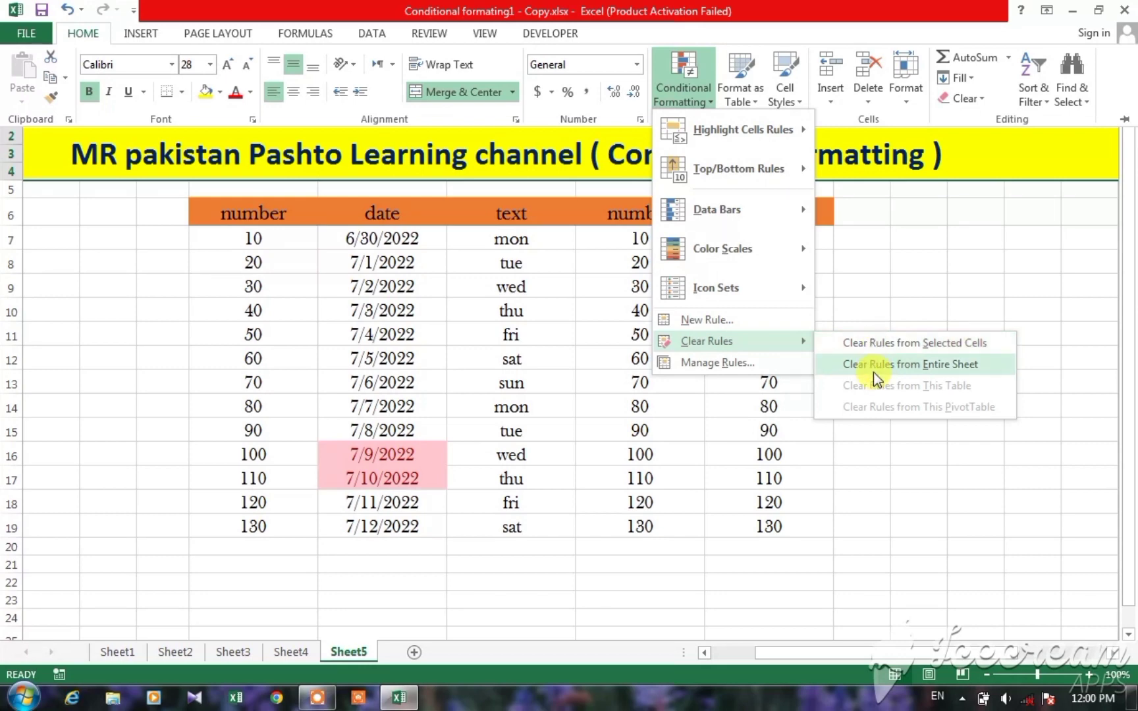
pyautogui.click(873, 343)
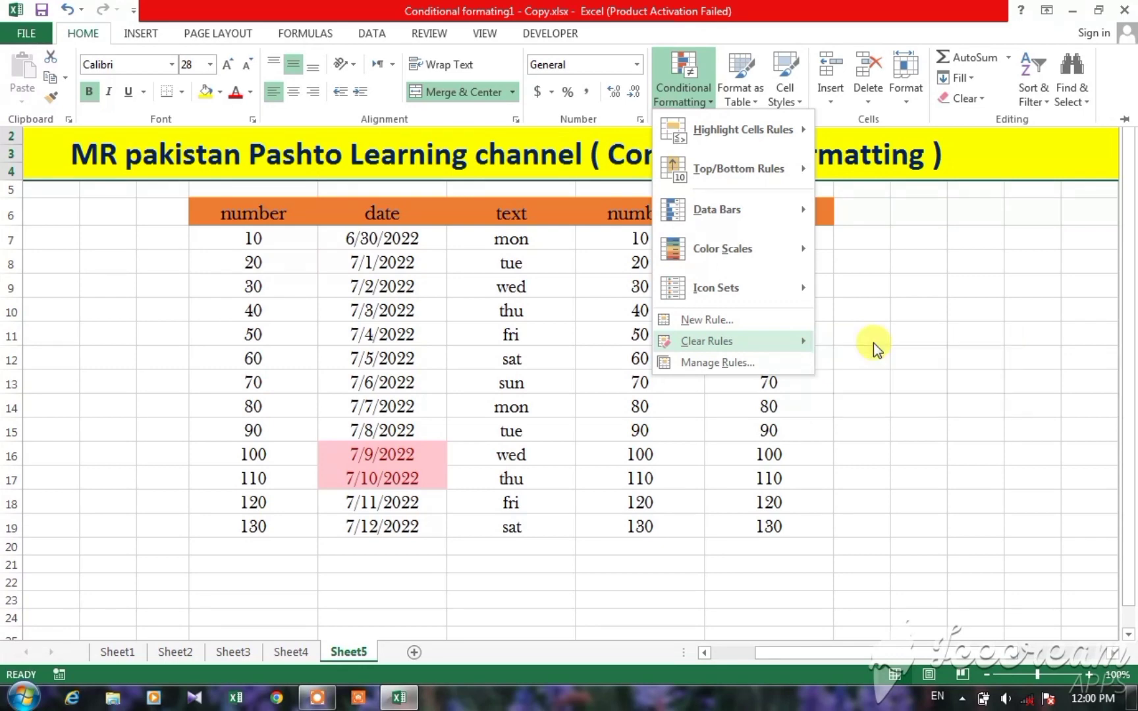
pyautogui.click(872, 342)
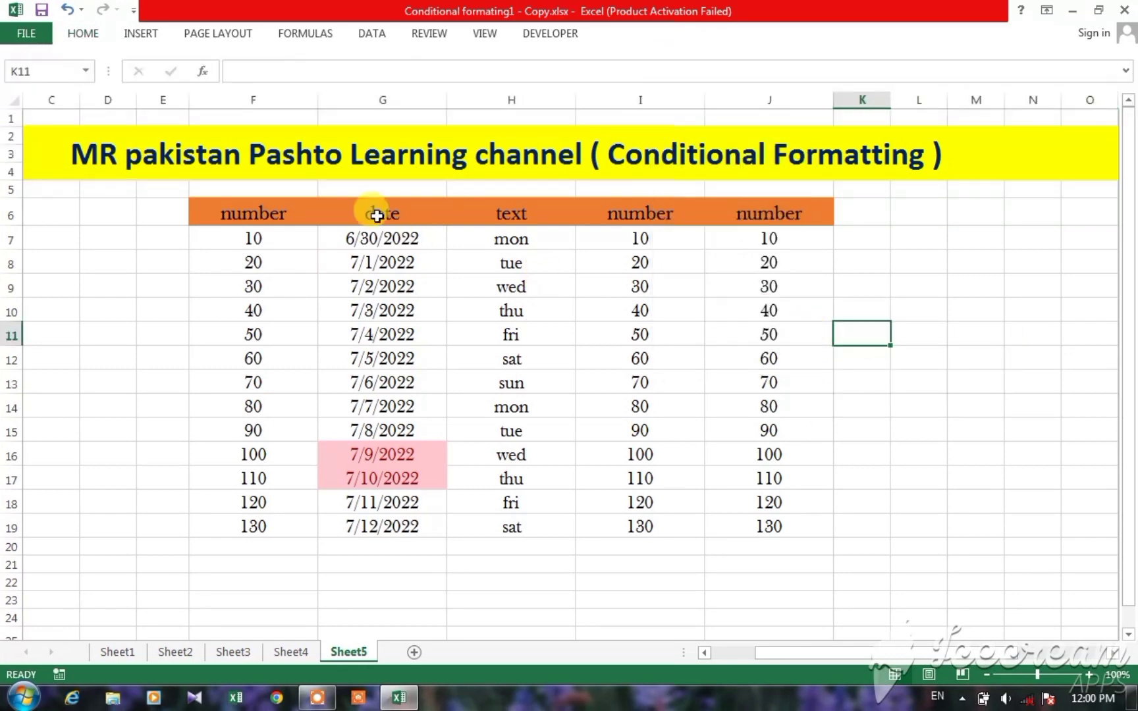
# Step: Clear the date-occurring conditional formatting rules from the selected cells G7:G19
pyautogui.moveTo(376, 239); pyautogui.dragTo(393, 535)
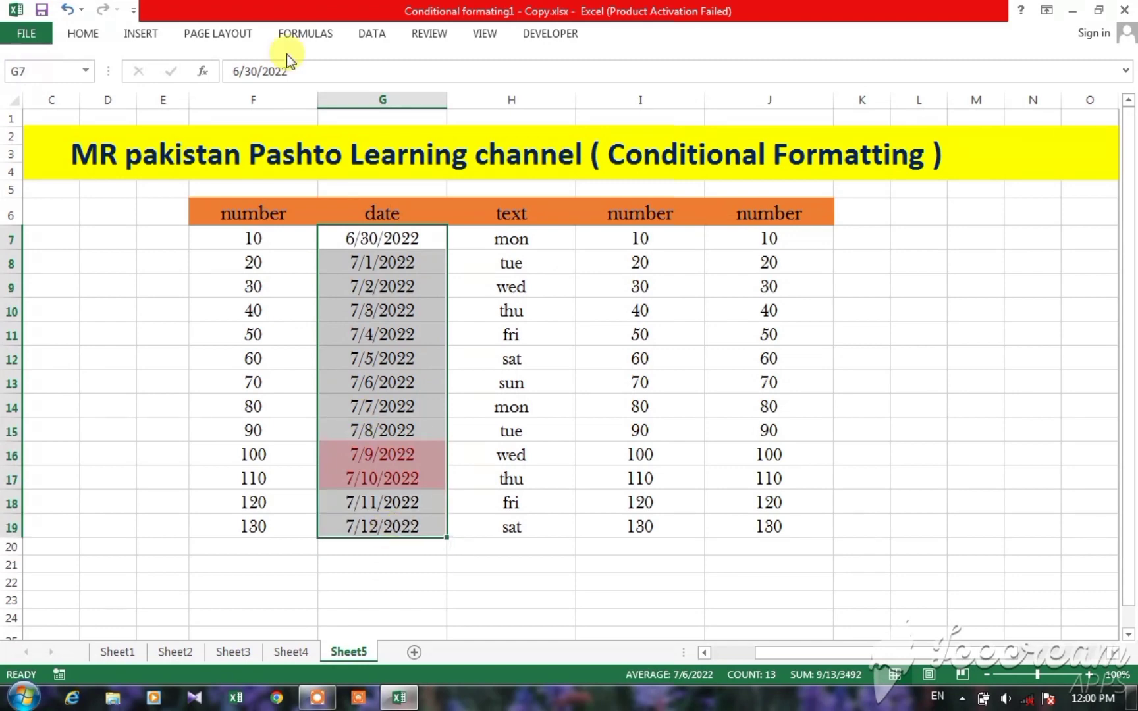
pyautogui.click(80, 29)
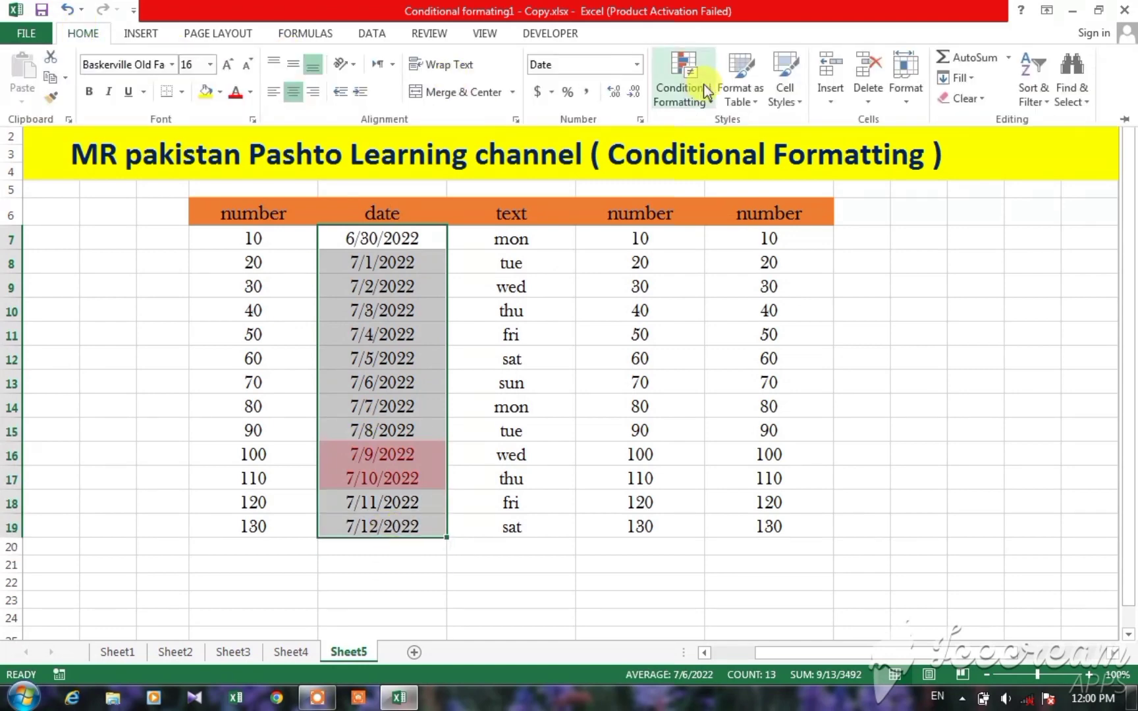
pyautogui.click(704, 83)
pyautogui.moveTo(756, 124)
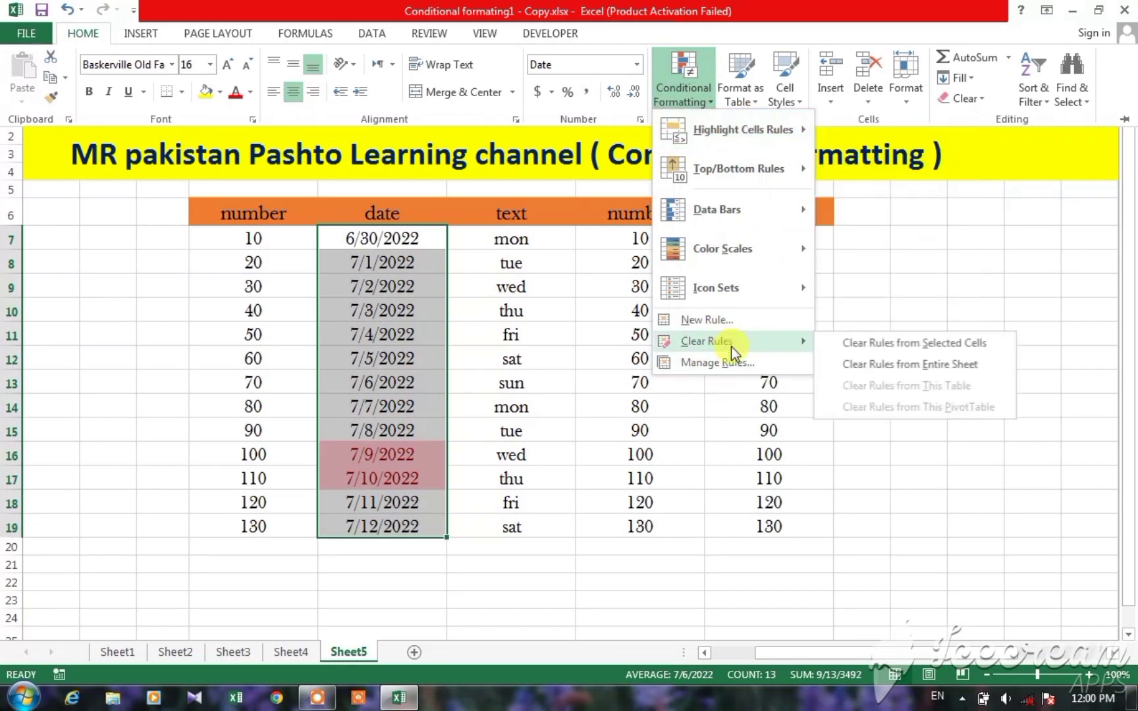
pyautogui.click(840, 343)
pyautogui.click(491, 325)
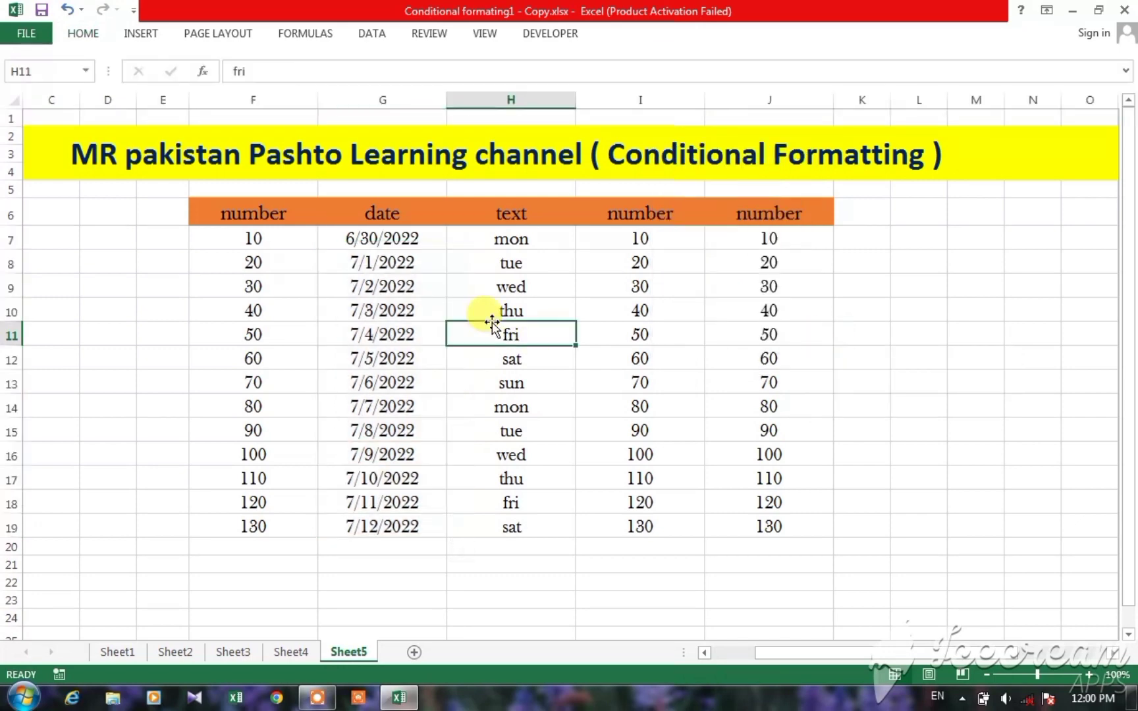
pyautogui.click(74, 33)
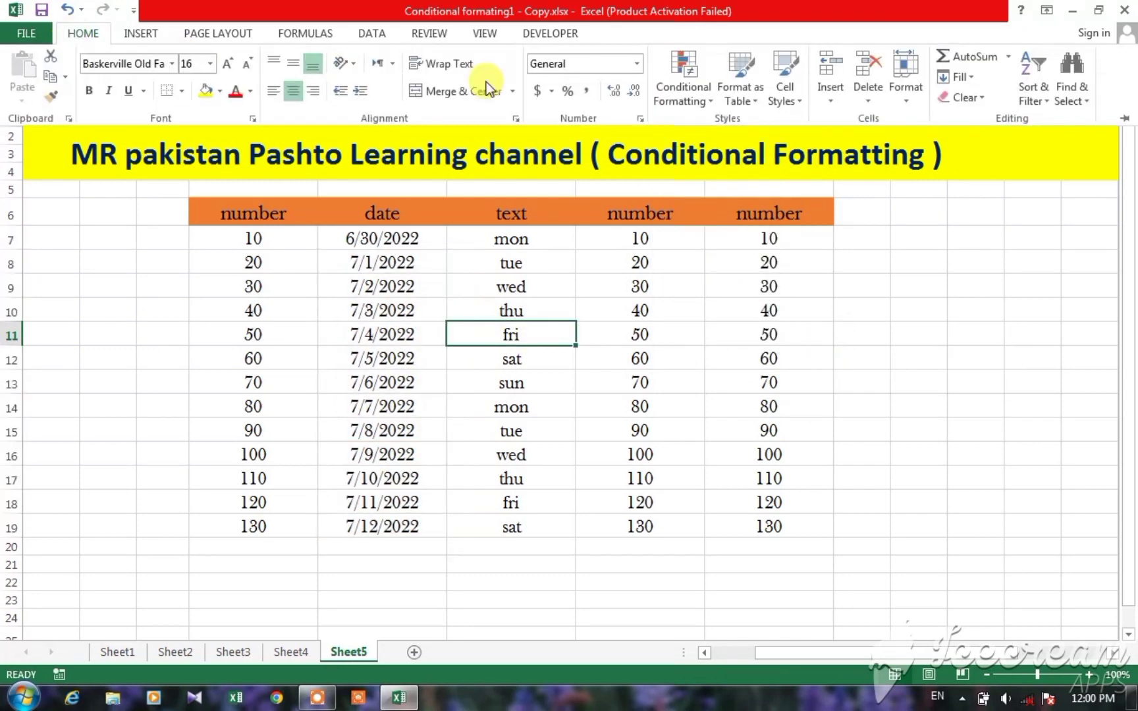
pyautogui.click(685, 78)
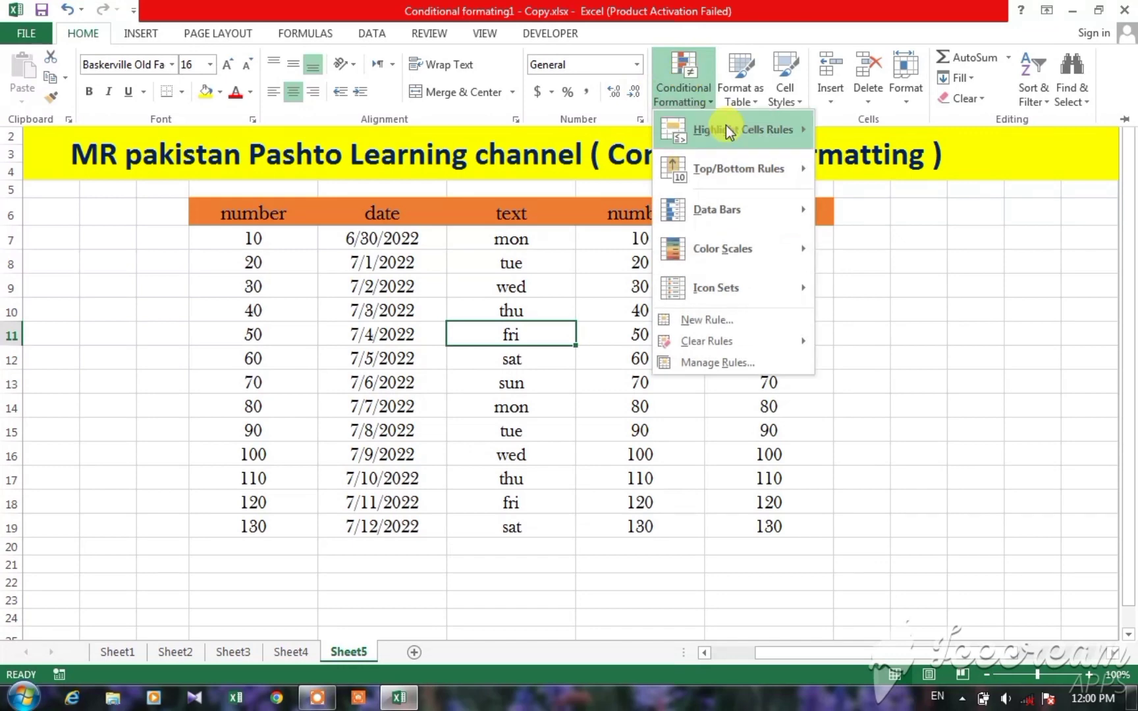
pyautogui.moveTo(806, 133)
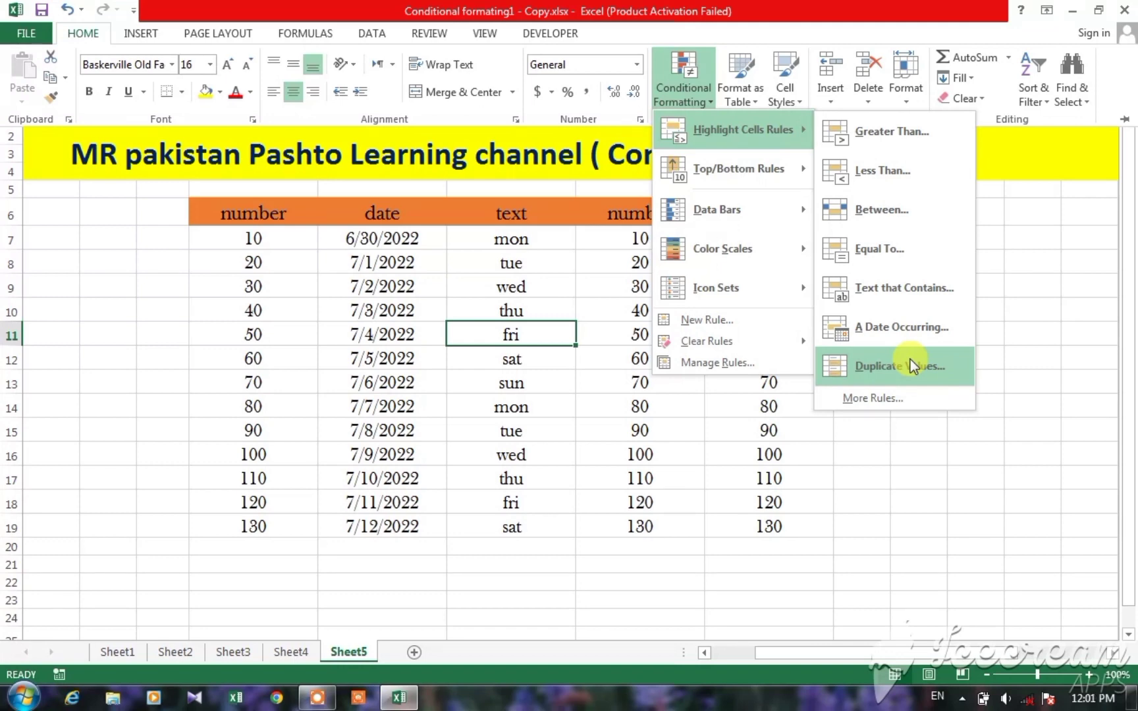
pyautogui.click(977, 465)
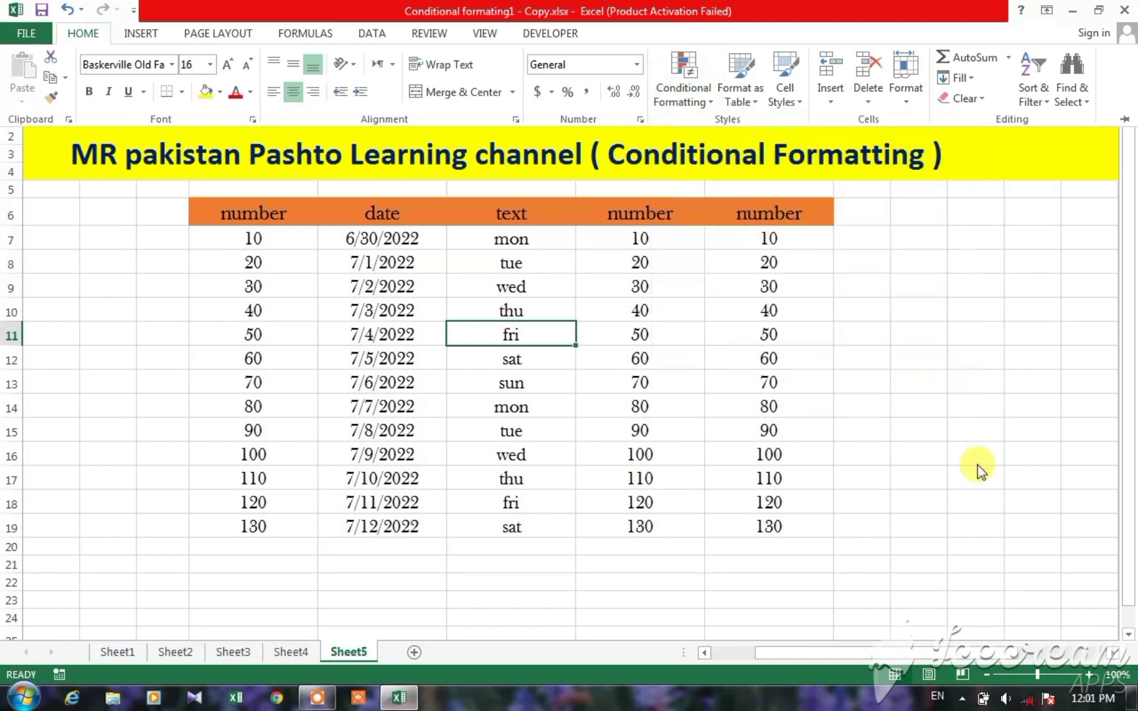
# Step: Preview a Duplicate Values rule with Light Red Fill with Dark Red Text on the weekday entries in H7:H19
pyautogui.click(524, 247)
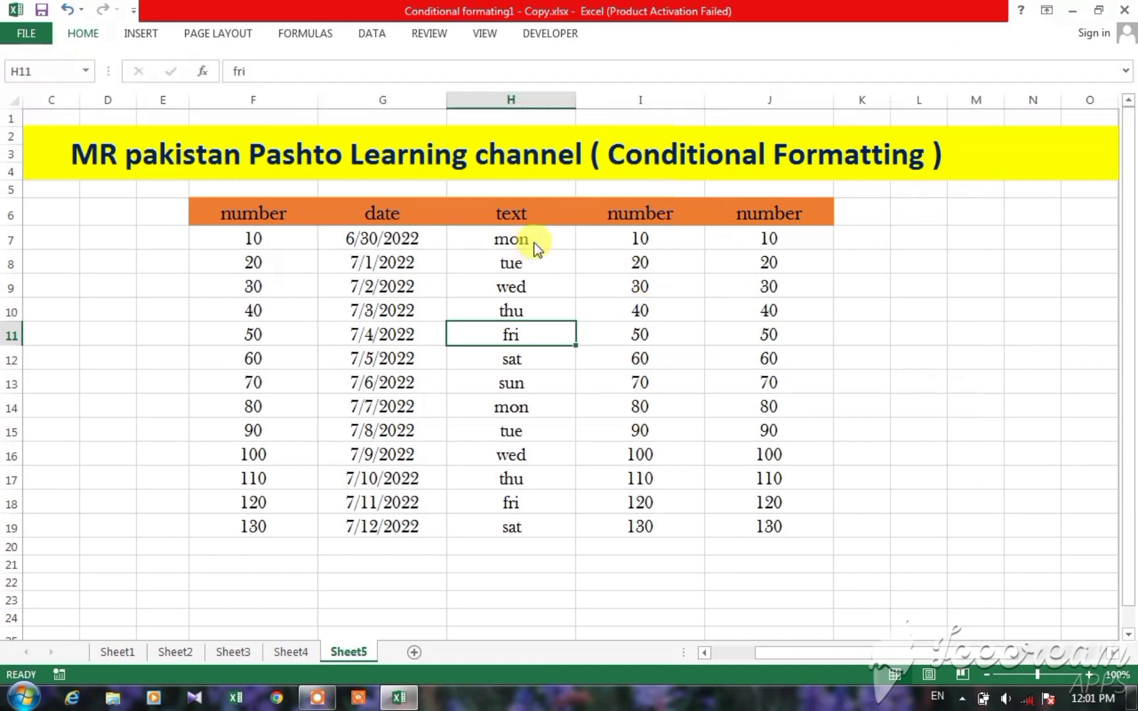
pyautogui.click(535, 242)
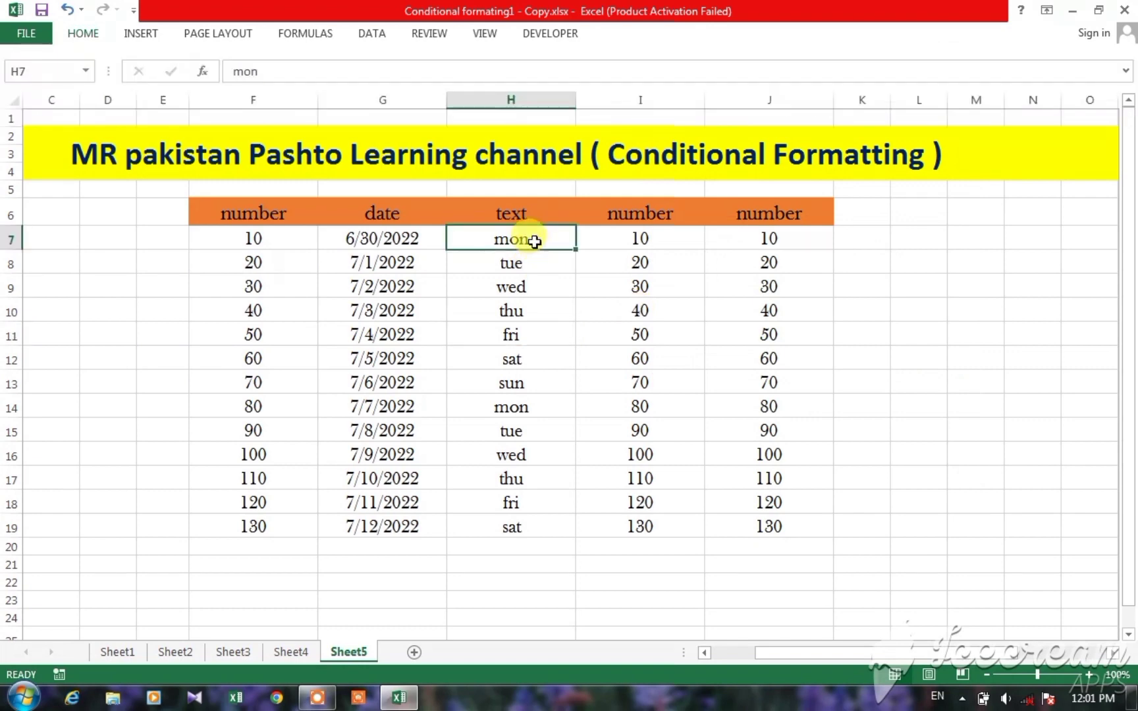
pyautogui.click(517, 405)
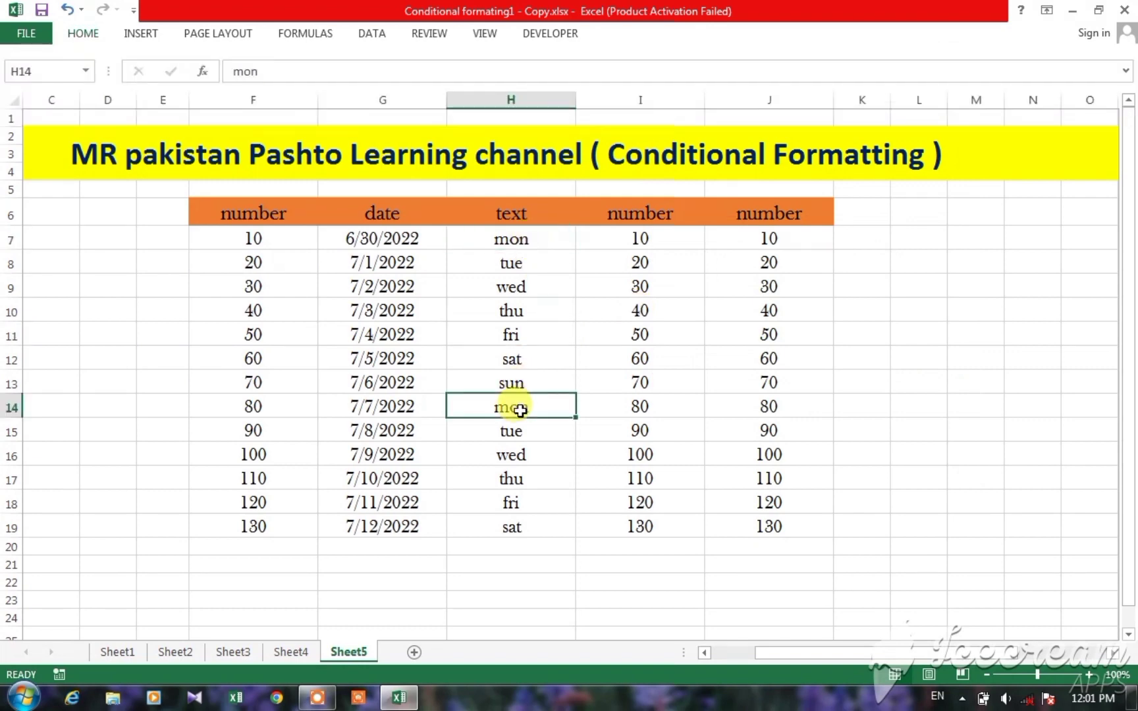
pyautogui.click(515, 262)
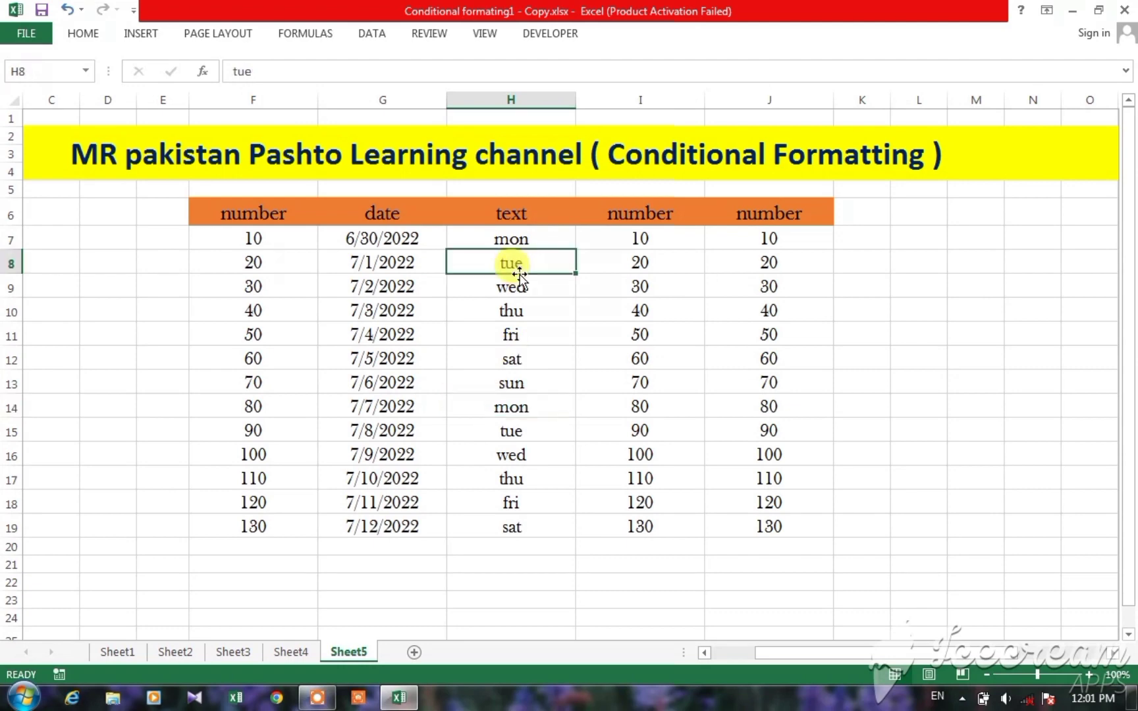
pyautogui.click(517, 432)
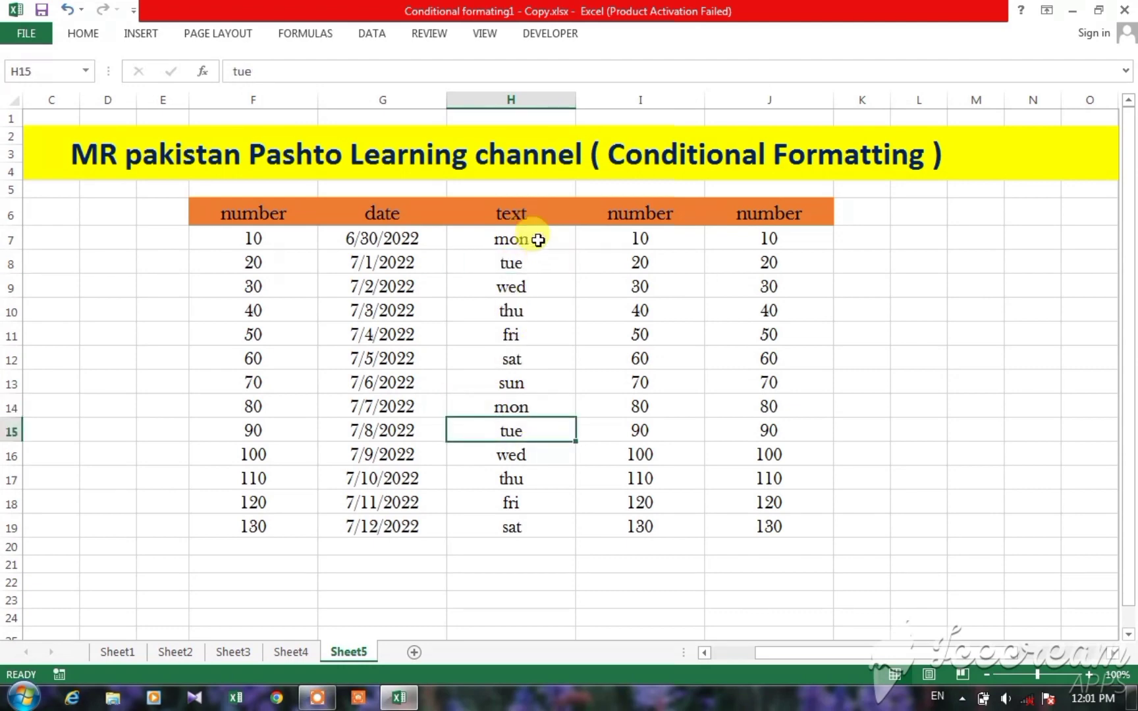
pyautogui.moveTo(534, 249); pyautogui.dragTo(531, 530)
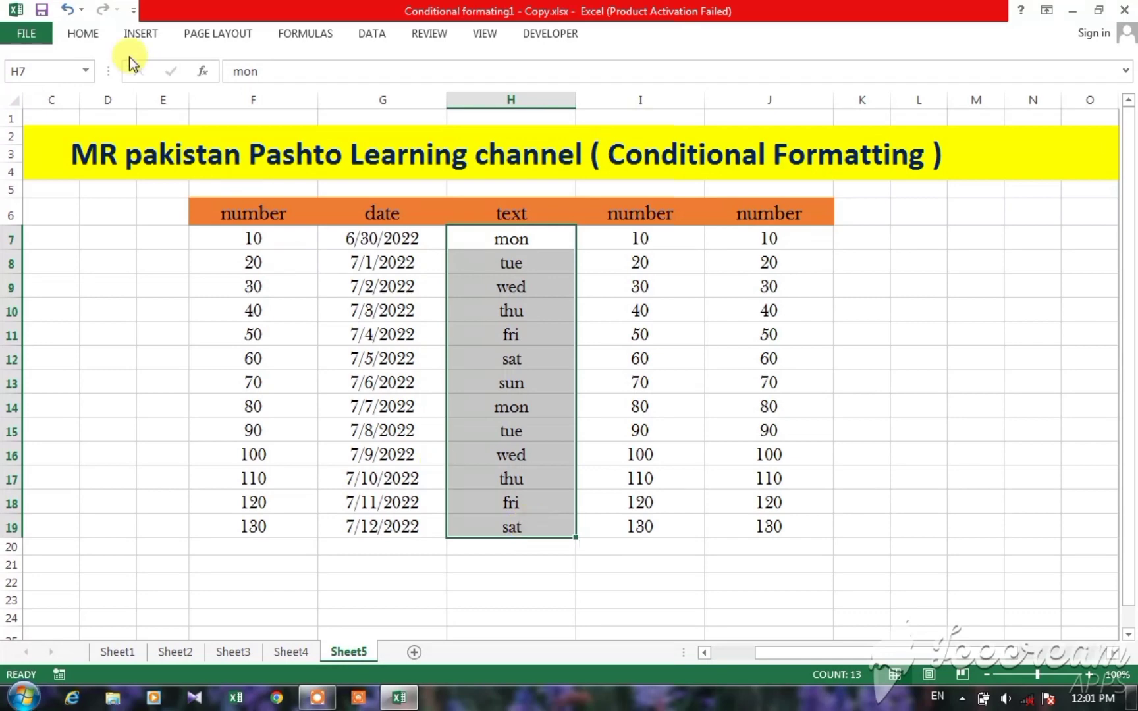
pyautogui.click(86, 38)
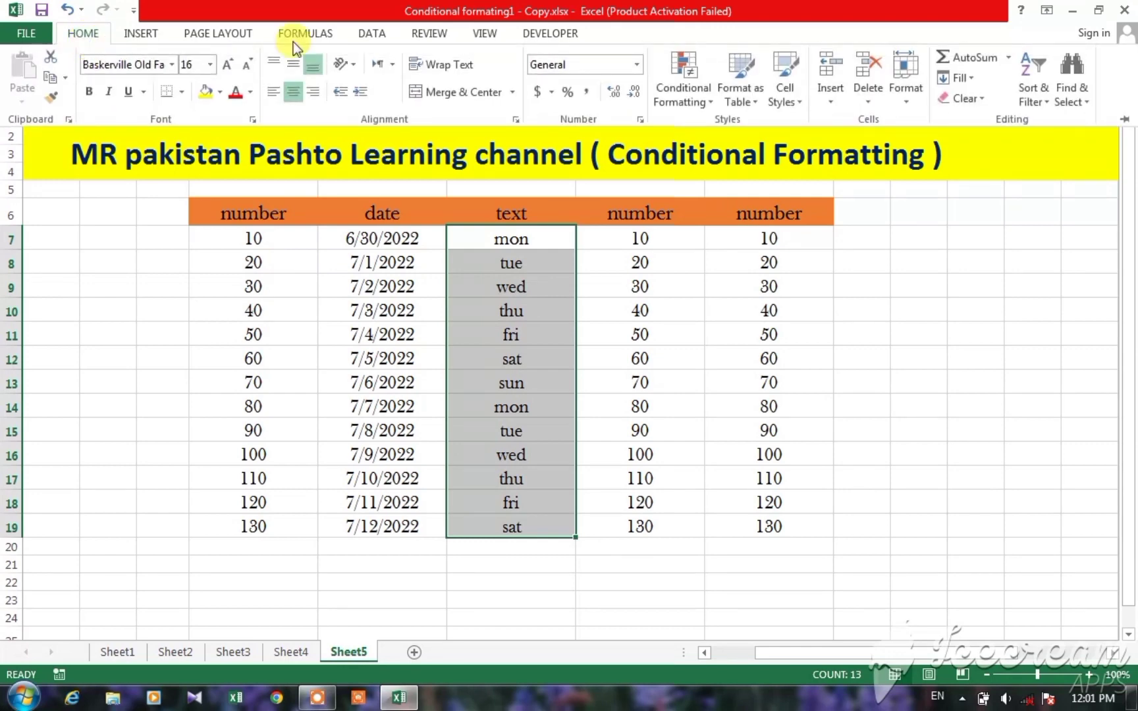
pyautogui.click(690, 86)
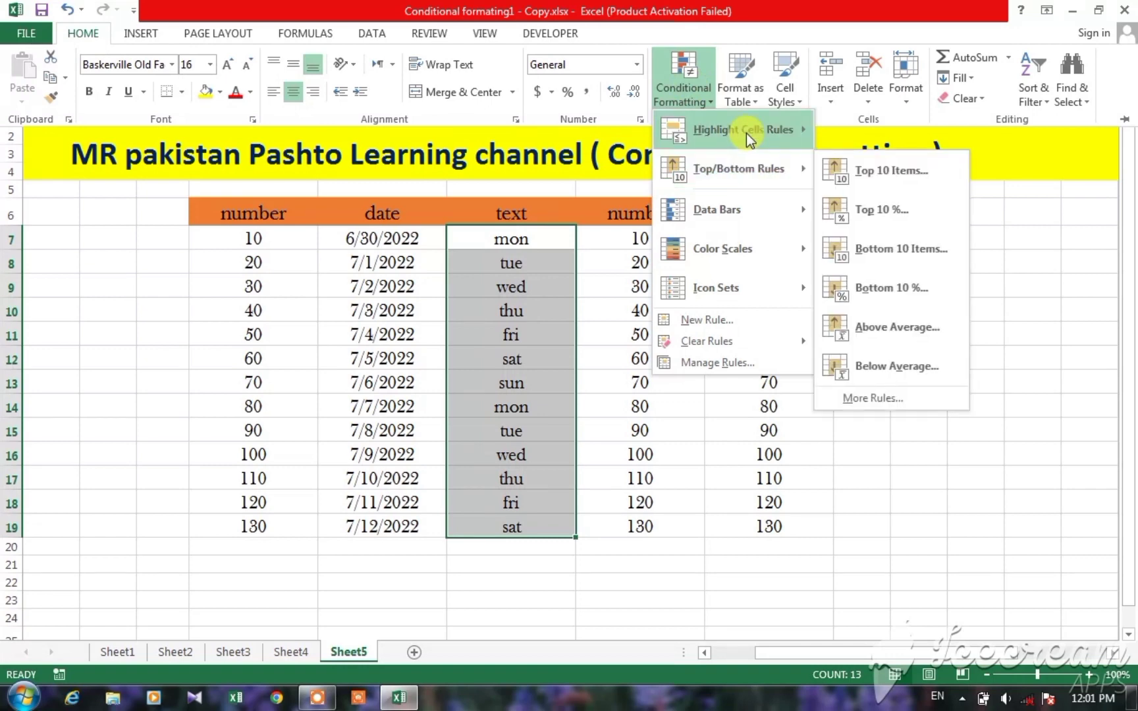
pyautogui.moveTo(746, 132)
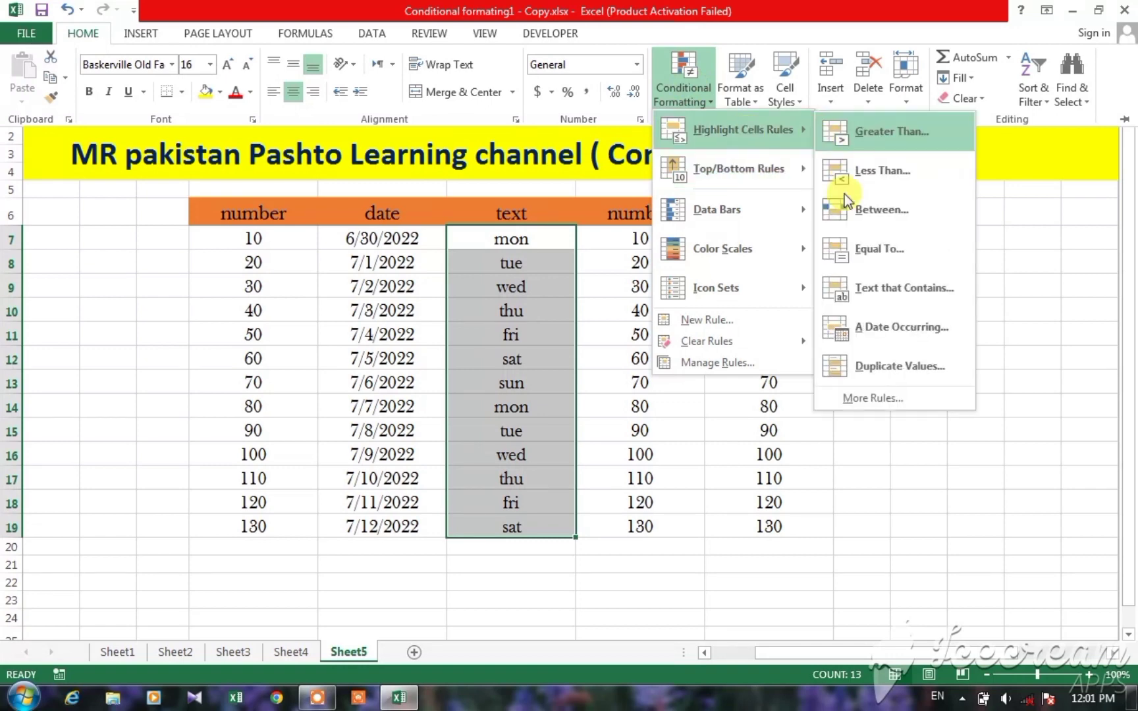
pyautogui.click(890, 363)
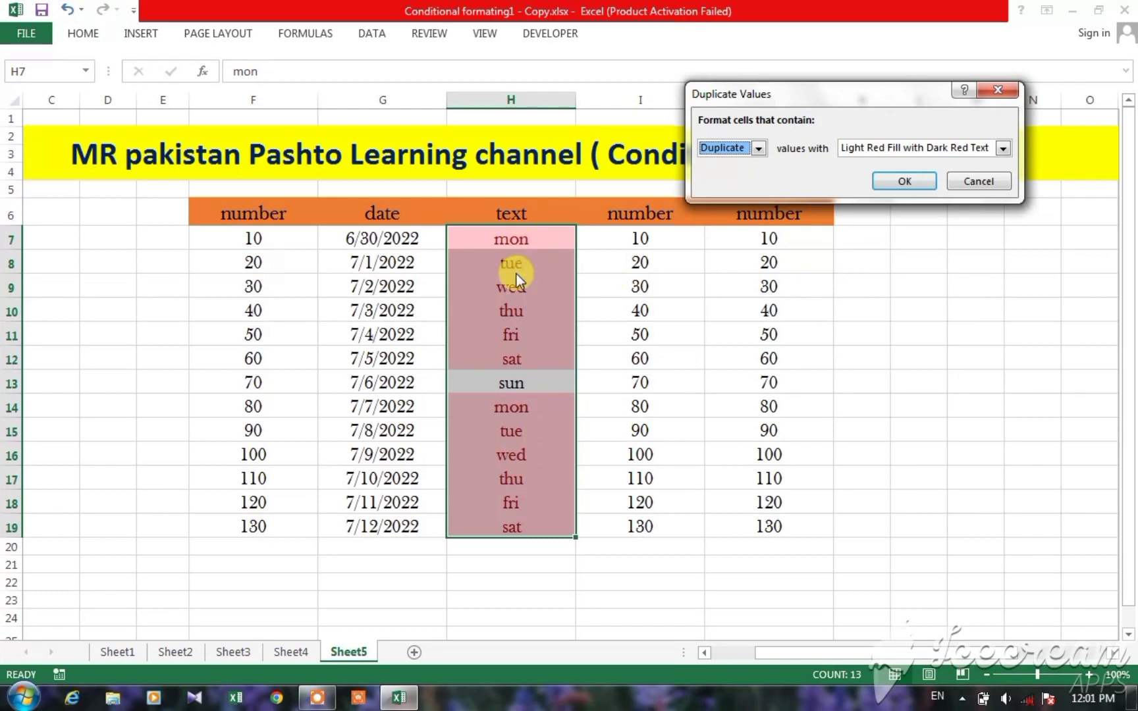
# Step: Switch the rule preview on H7:H19 to Unique values and back to Duplicate, and dismiss it without applying
pyautogui.click(758, 148)
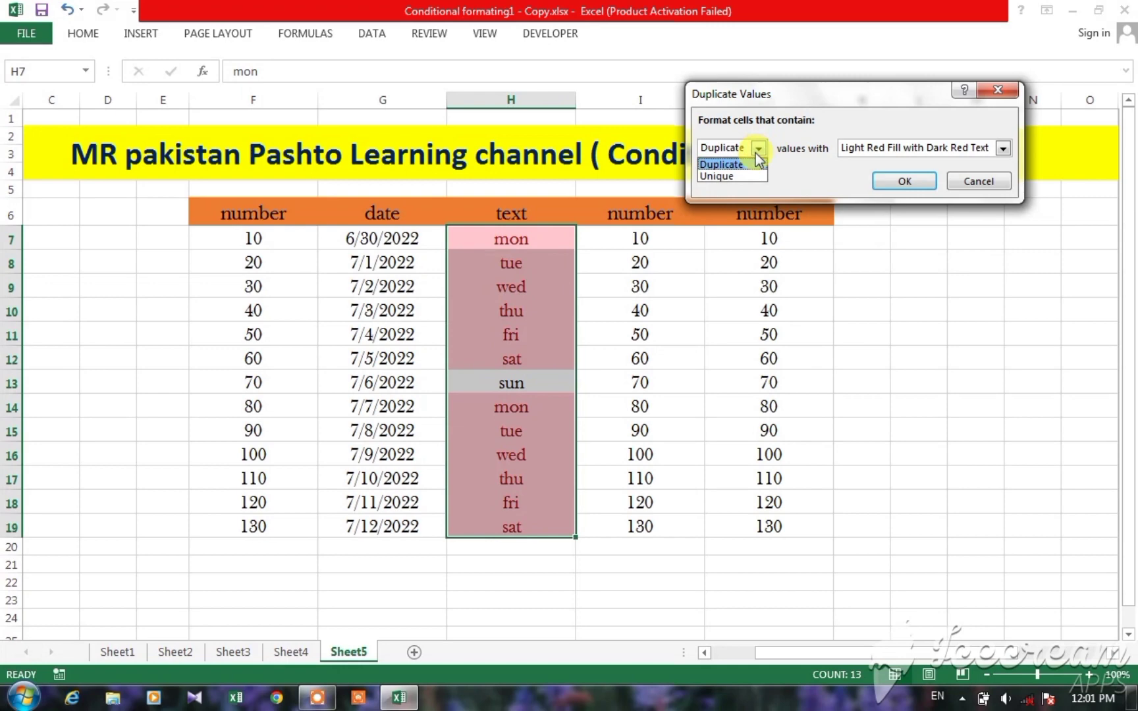
pyautogui.click(729, 175)
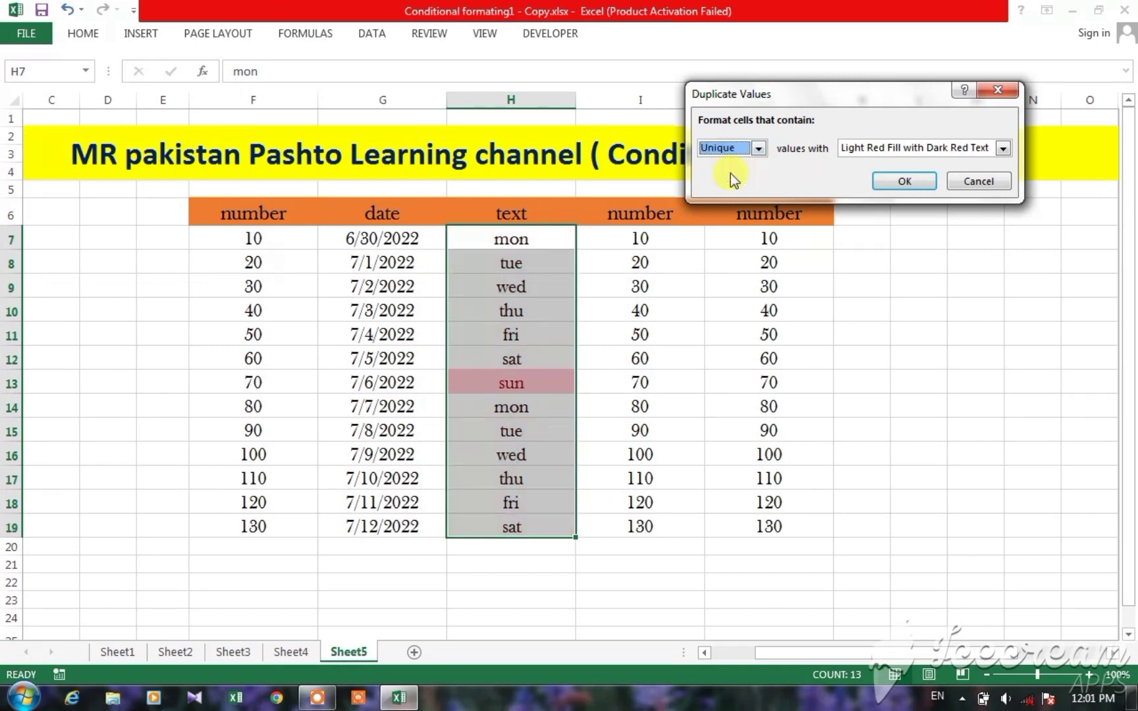
pyautogui.click(759, 148)
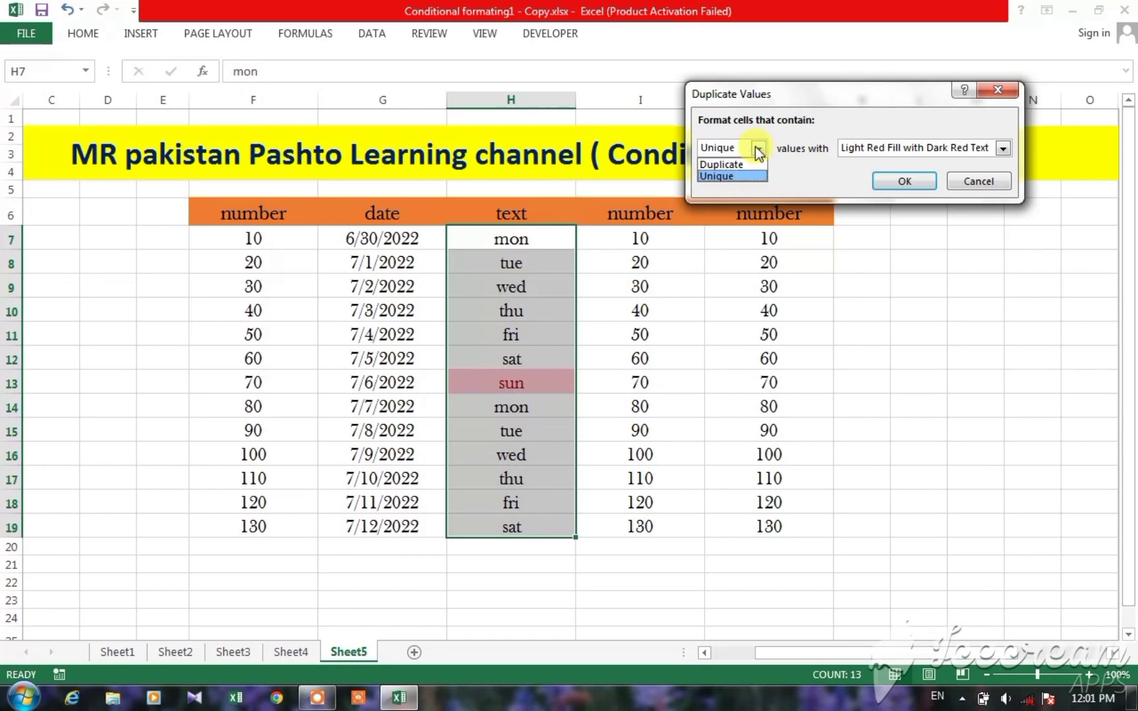
pyautogui.click(734, 164)
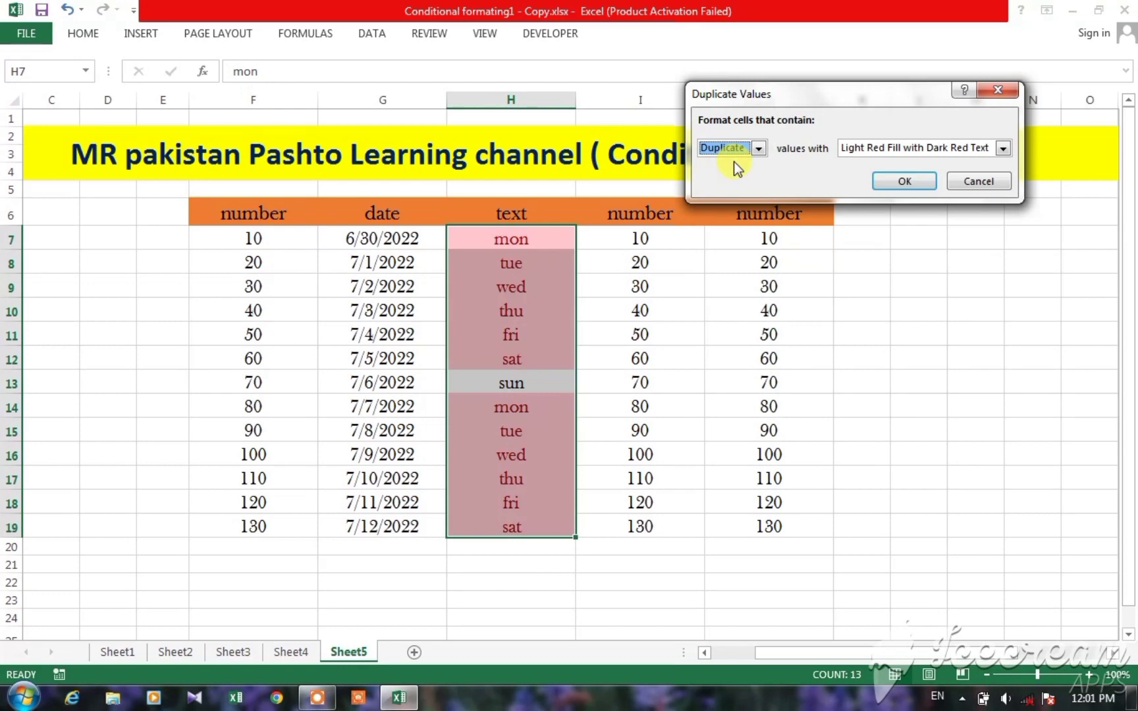
pyautogui.click(976, 180)
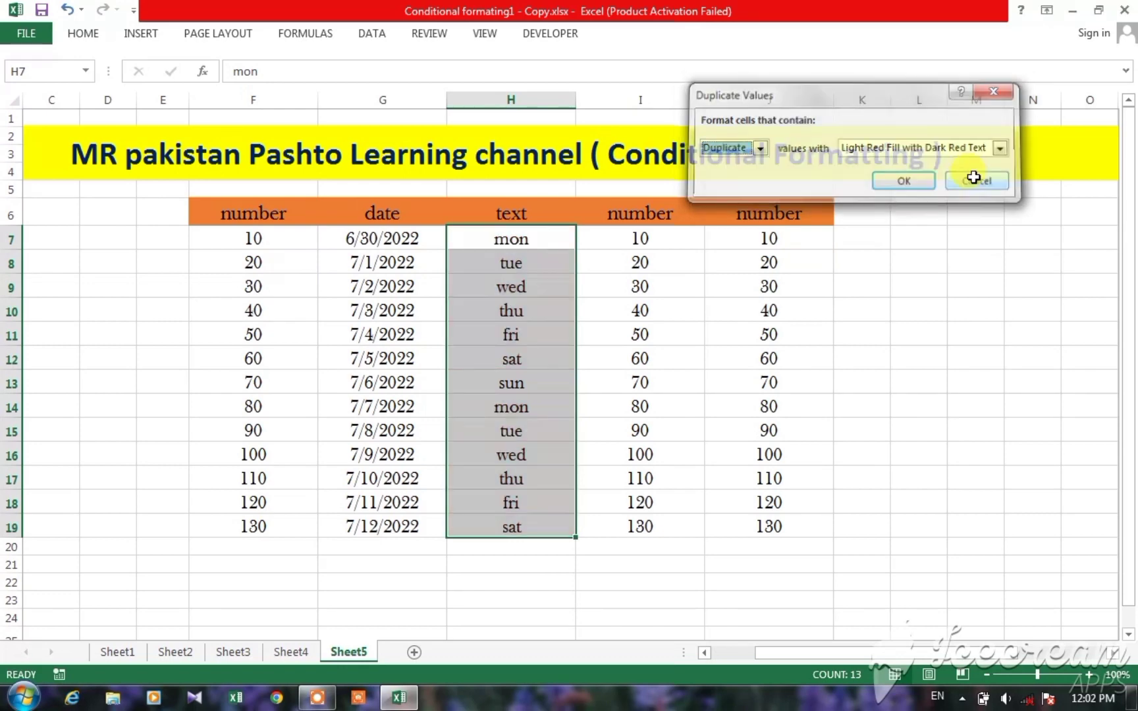
pyautogui.click(941, 299)
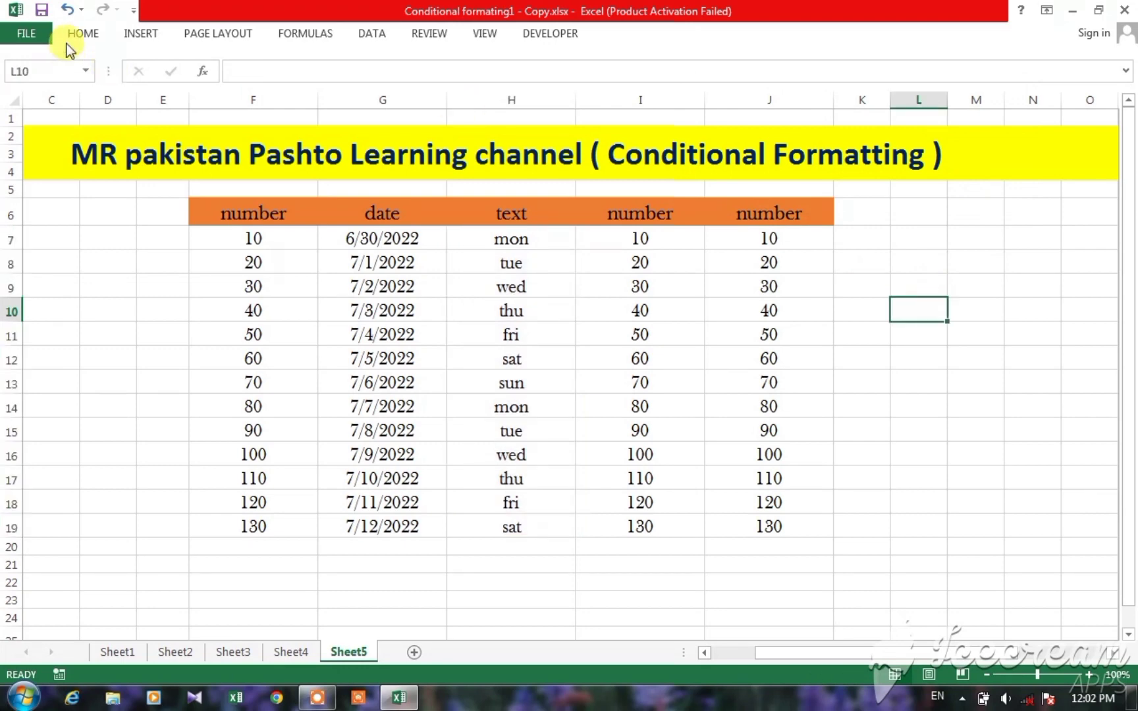
pyautogui.click(80, 33)
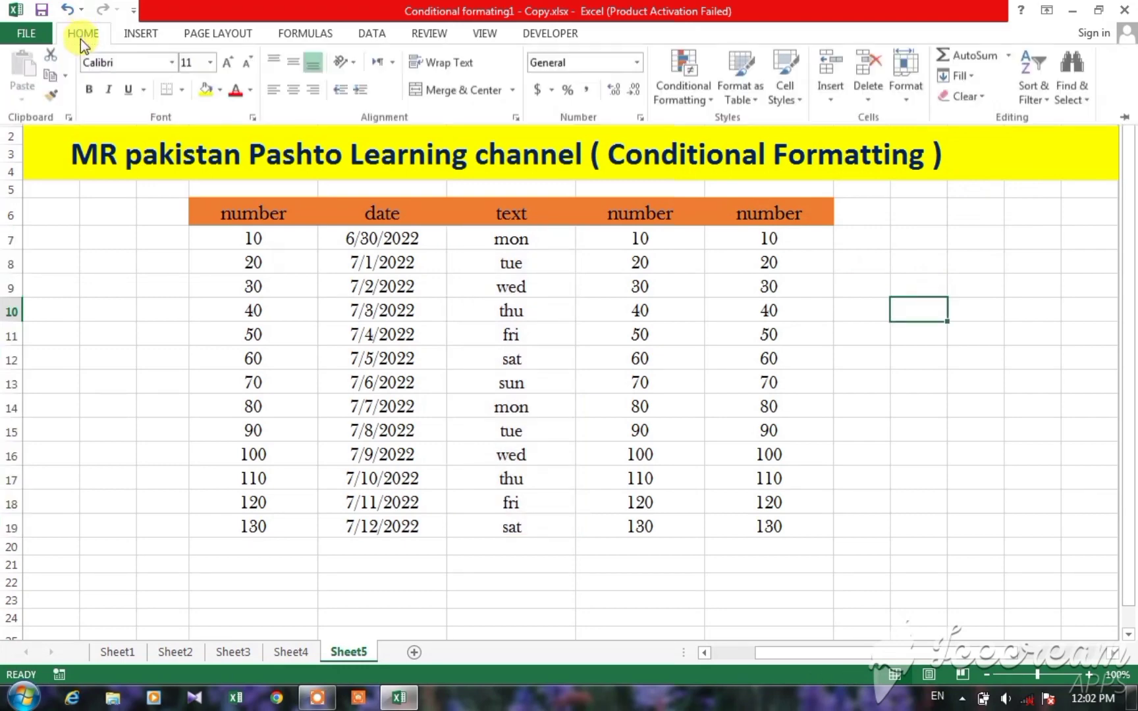
pyautogui.click(683, 89)
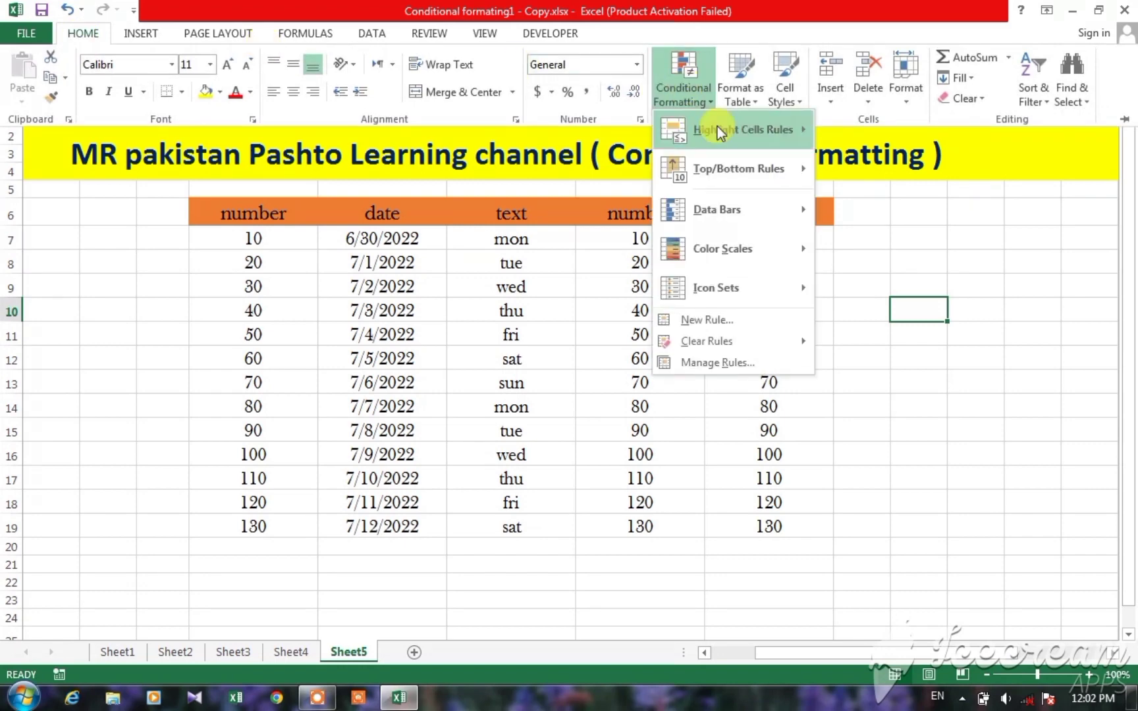
pyautogui.moveTo(717, 126)
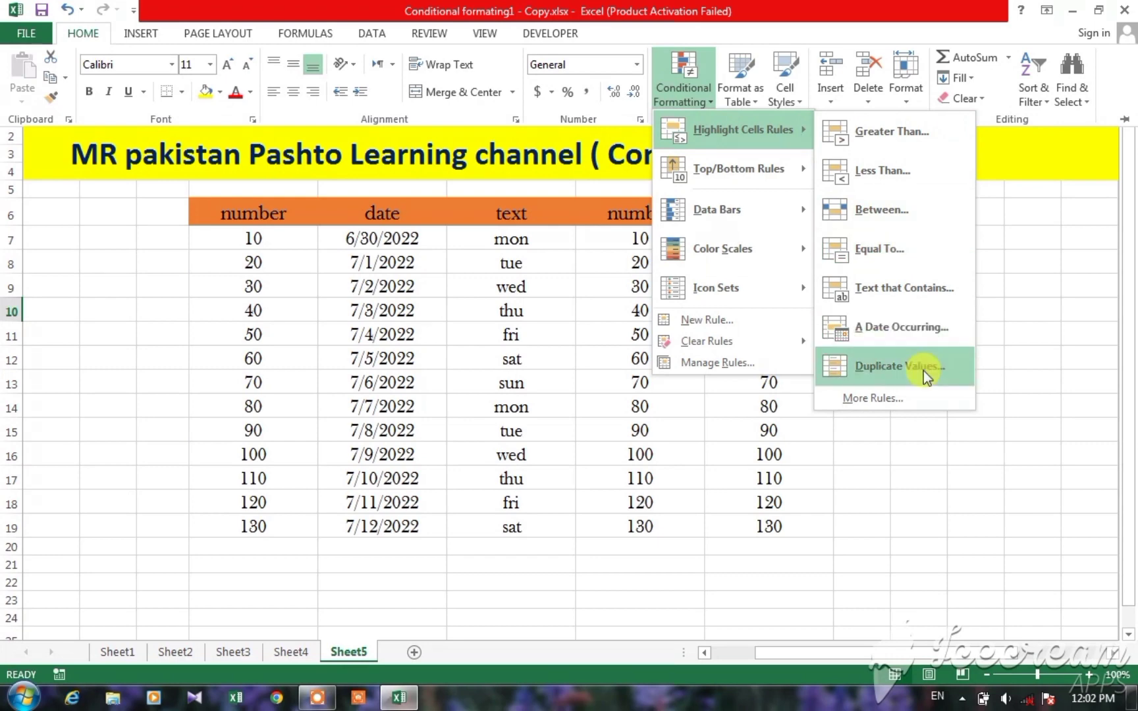
pyautogui.moveTo(731, 177)
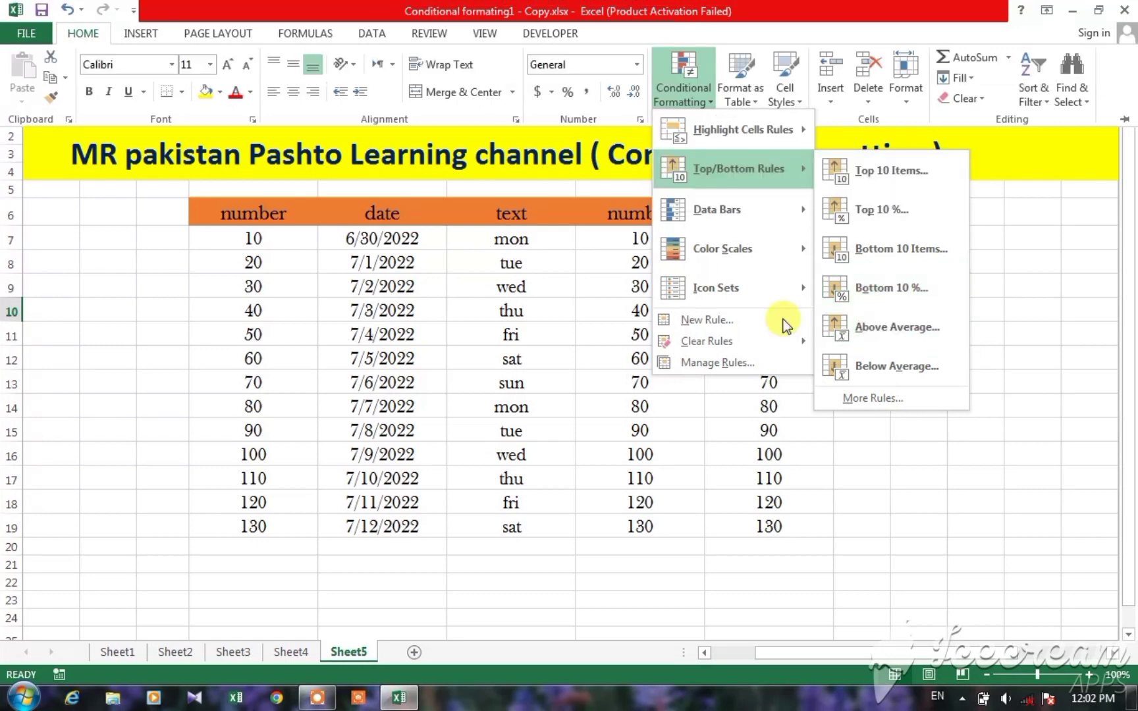
pyautogui.click(197, 311)
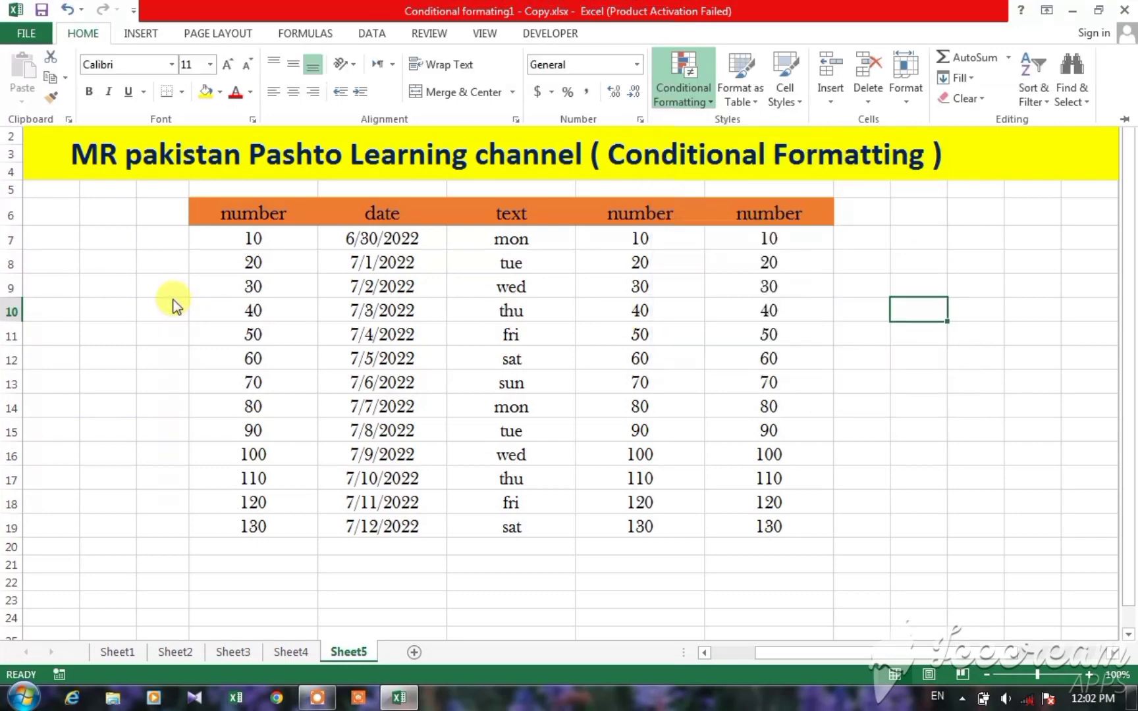
pyautogui.hotkey('ctrl', 'F1')
# Step: Preview a Top 10 Items rule on the numbers in F7:F19, lowering the rank count to 2 with Light Red Fill with Dark Red Text
pyautogui.click(231, 240)
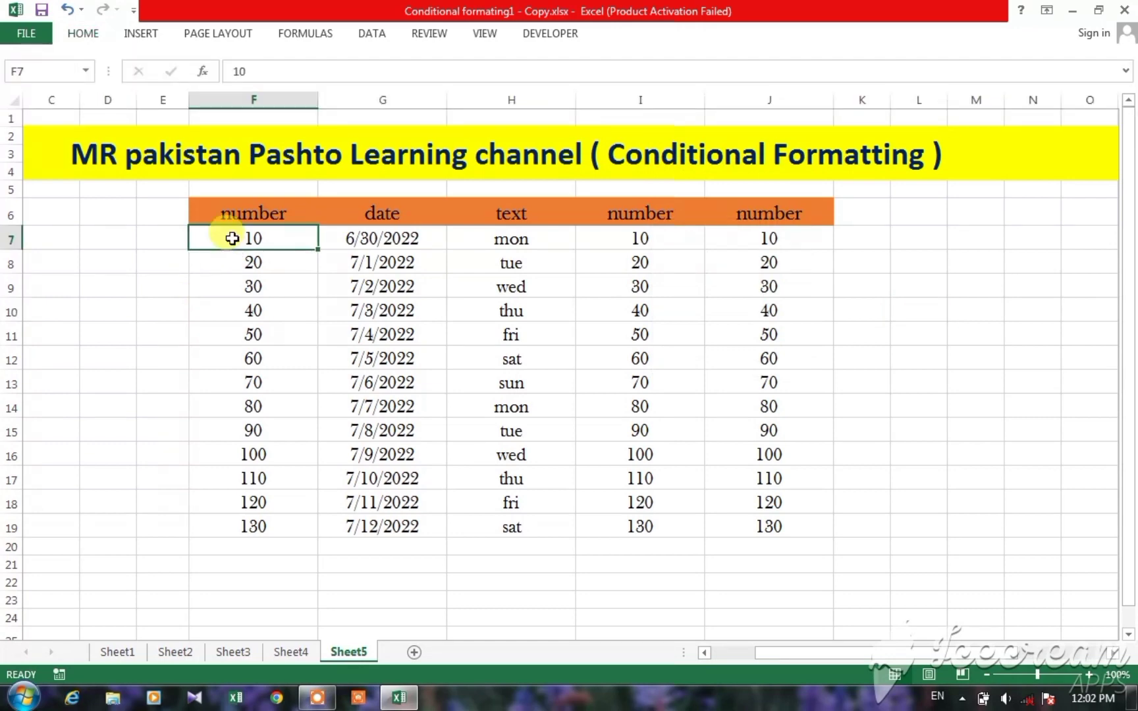
pyautogui.moveTo(232, 239); pyautogui.dragTo(239, 526)
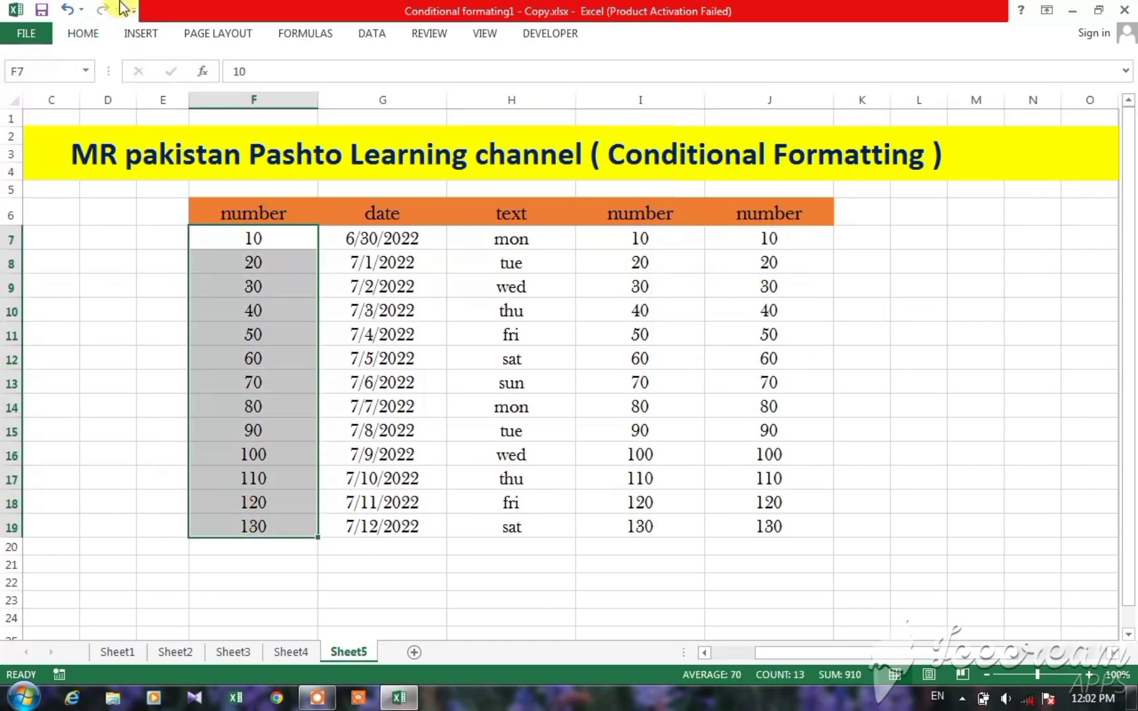
pyautogui.click(91, 39)
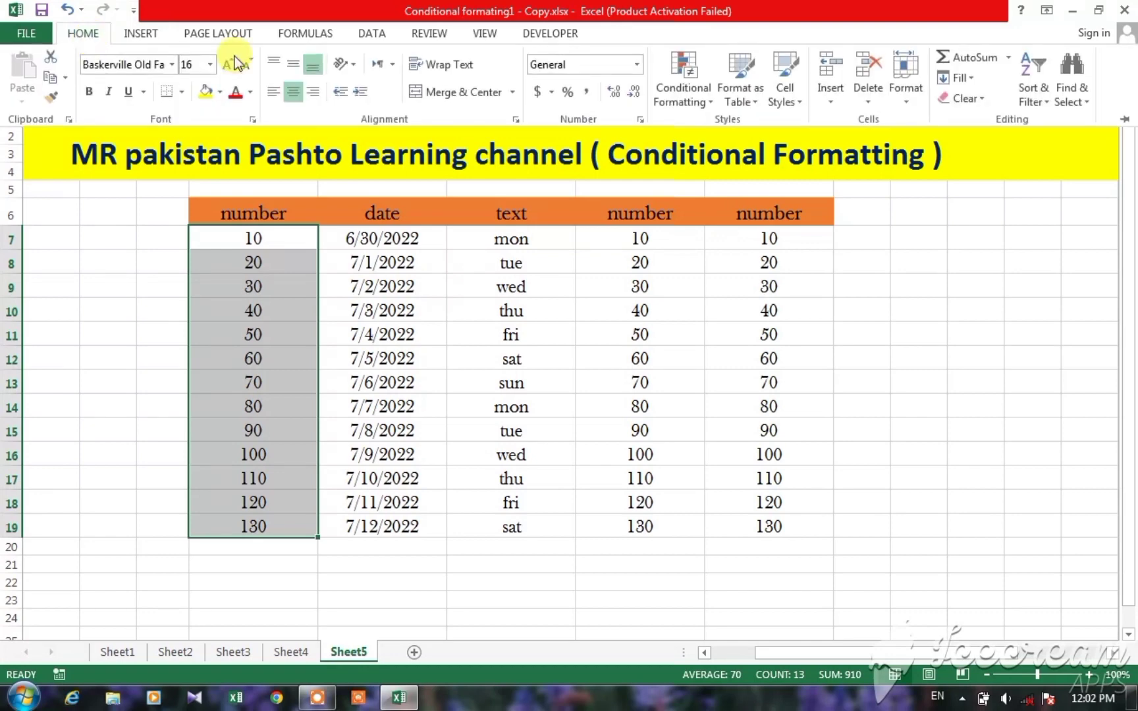
pyautogui.click(685, 88)
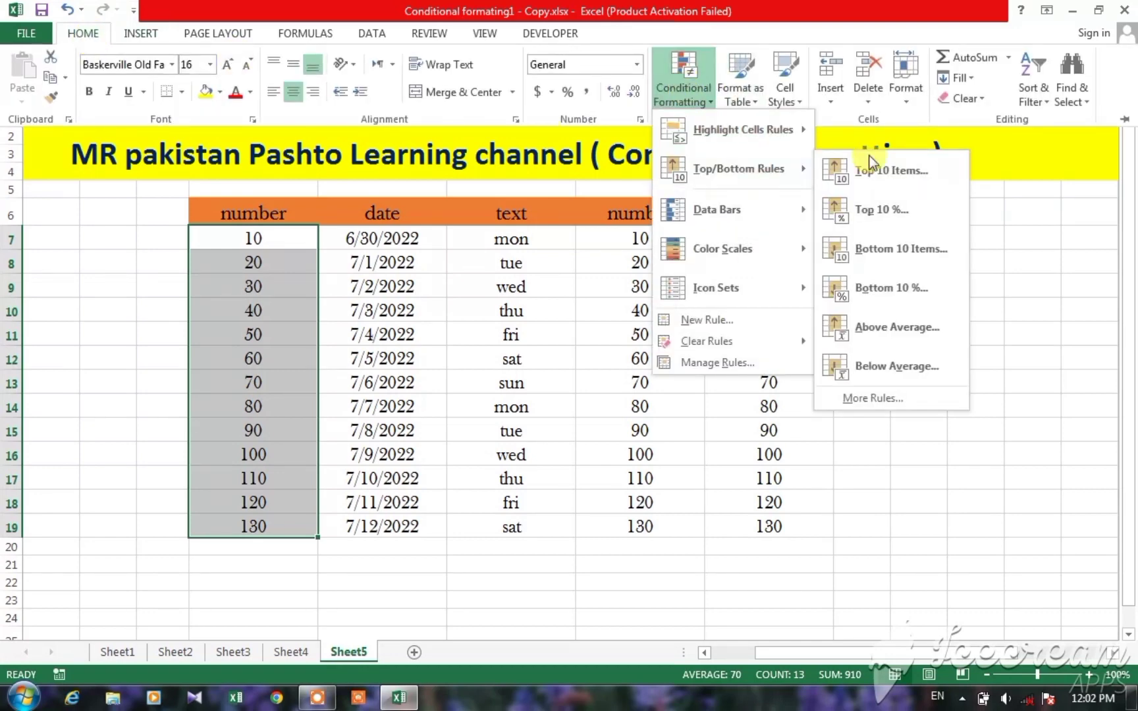
pyautogui.click(878, 170)
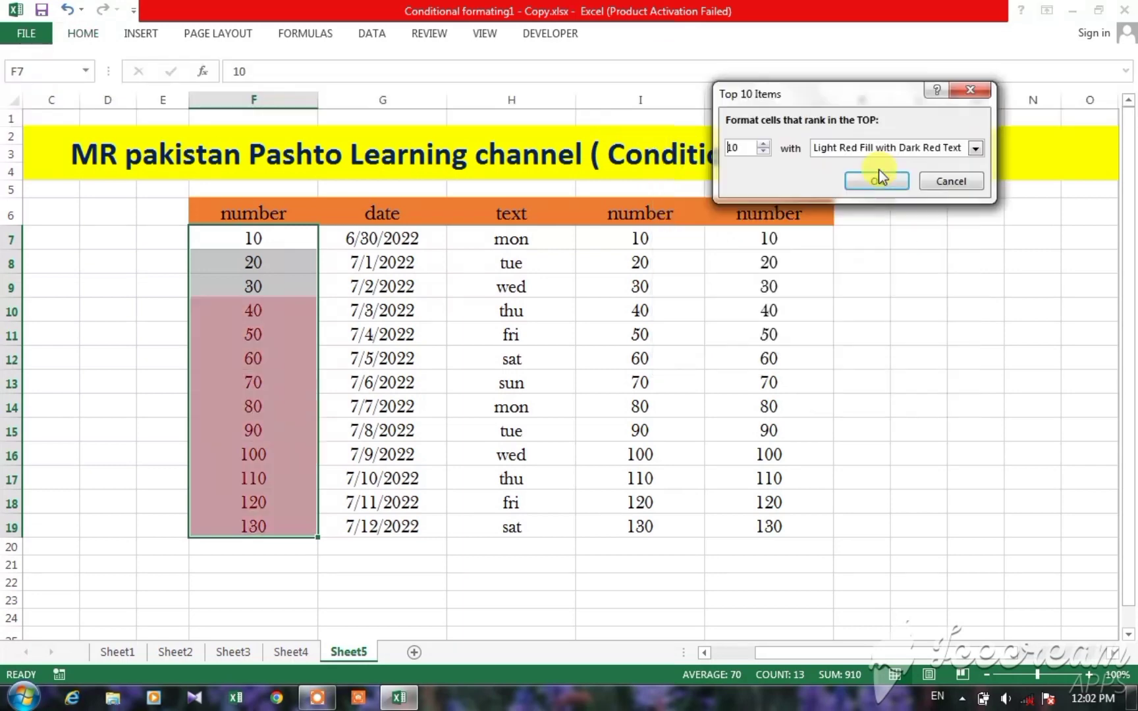
pyautogui.click(763, 151)
pyautogui.click(762, 152)
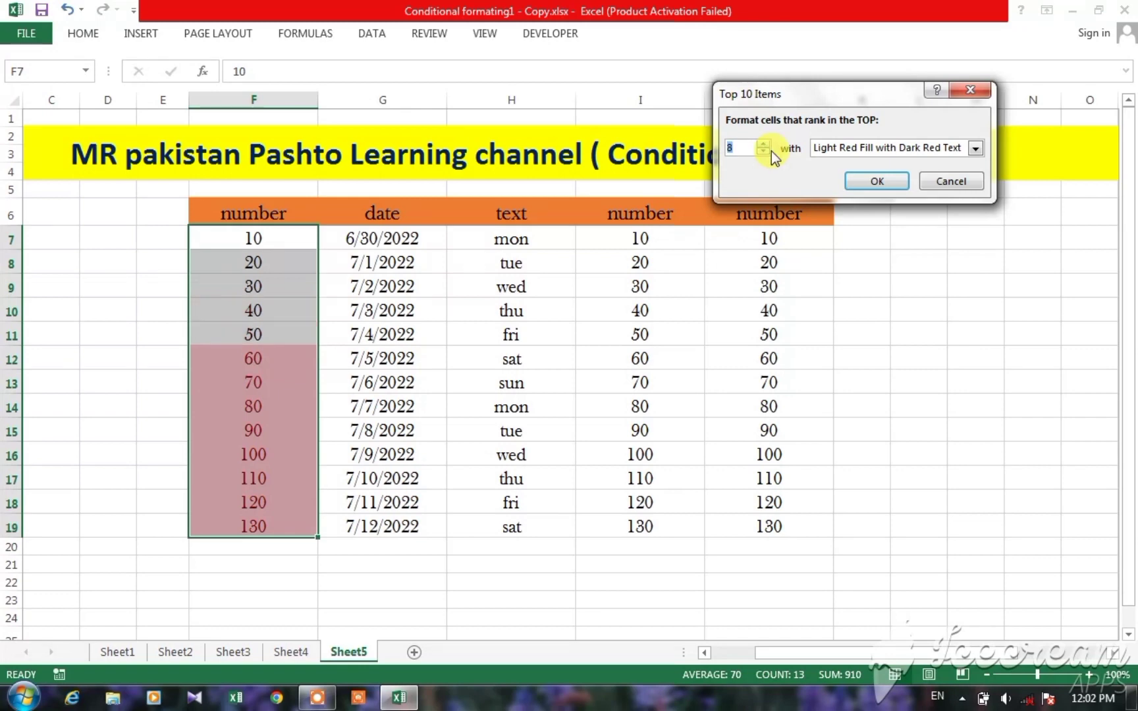
pyautogui.click(763, 151)
pyautogui.click(761, 151)
pyautogui.click(761, 151)
pyautogui.click(761, 151)
pyautogui.click(761, 151)
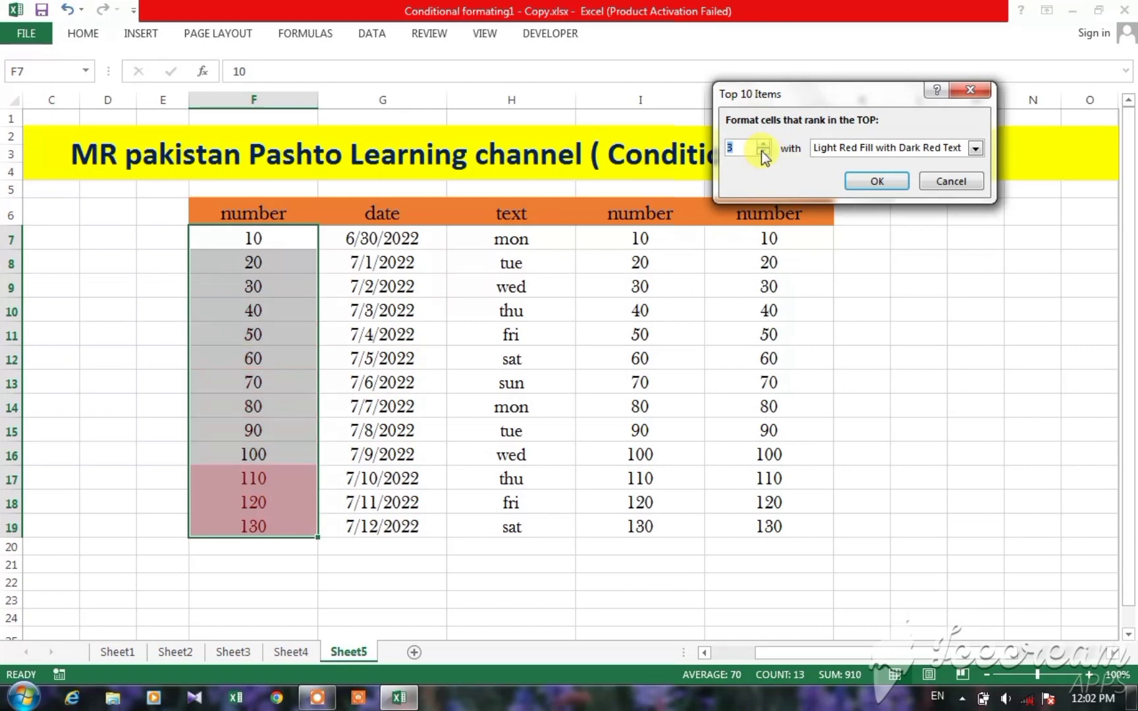
pyautogui.click(759, 152)
# Step: Try rank counts of 4 and 1 in the top items rule for F7:F19, and dismiss it without applying
pyautogui.click(746, 143)
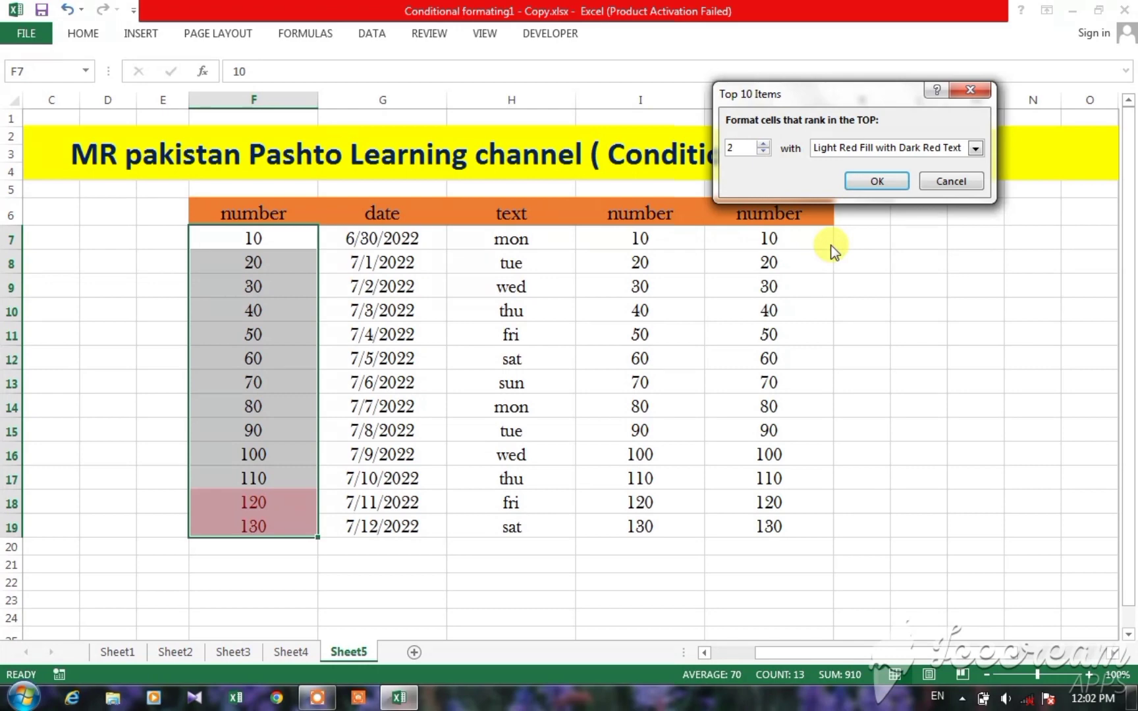
pyautogui.press('BackSpace')
pyautogui.write('4')
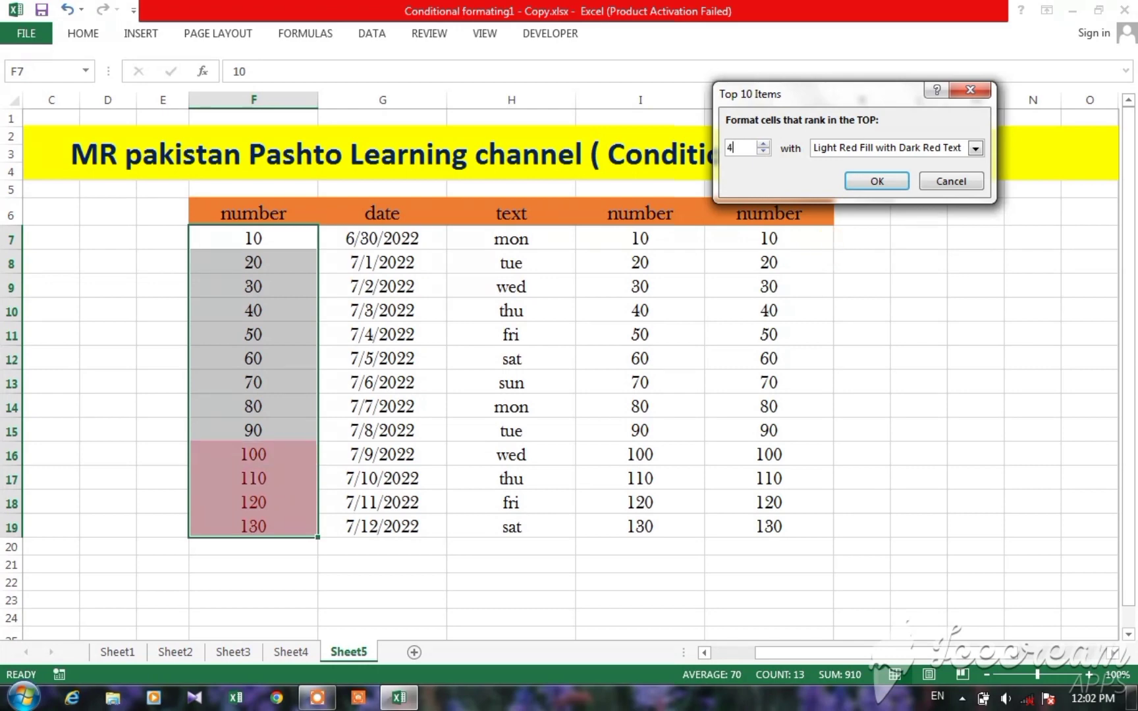
pyautogui.press('BackSpace')
pyautogui.write('1')
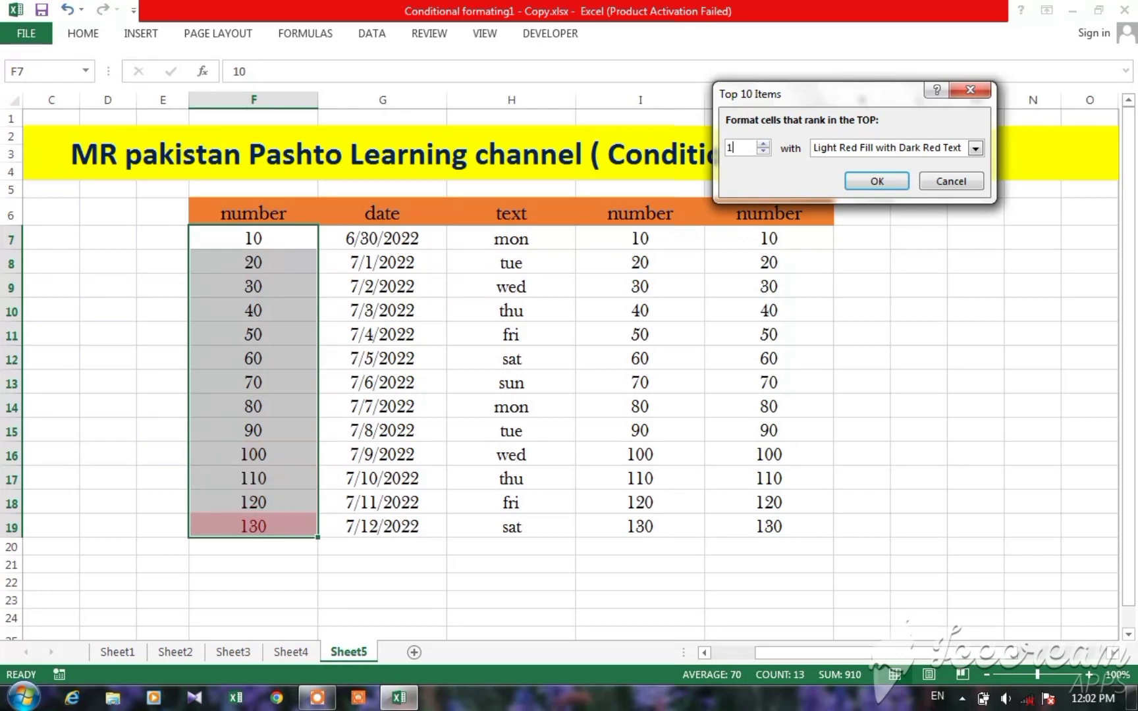
pyautogui.click(951, 181)
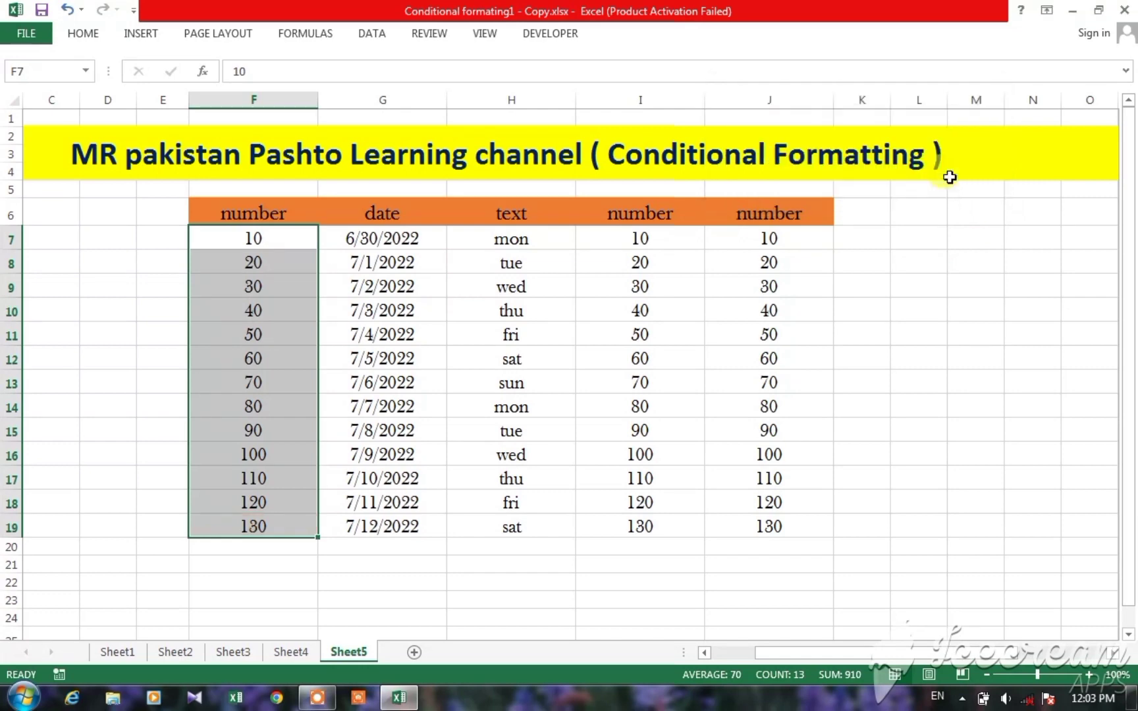
# Step: Apply a Bottom 10 Items rule to the numbers in F7:F19 with the rank count at 3 and Light Red Fill with Dark Red Text
pyautogui.click(89, 39)
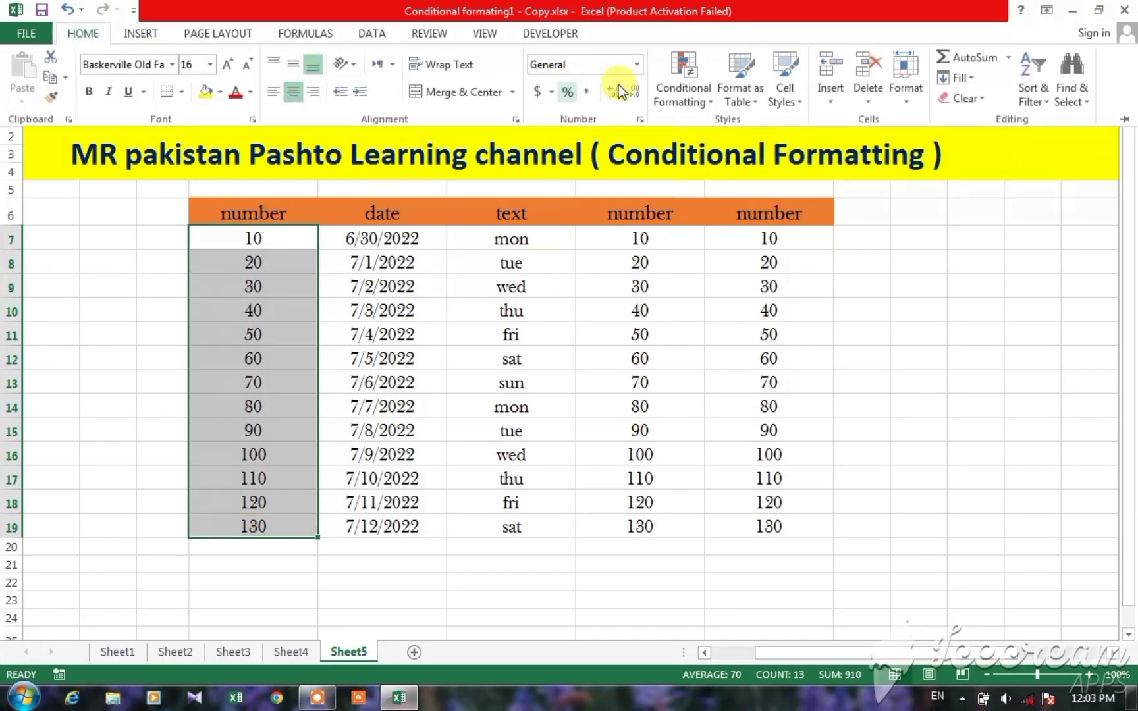
pyautogui.click(675, 84)
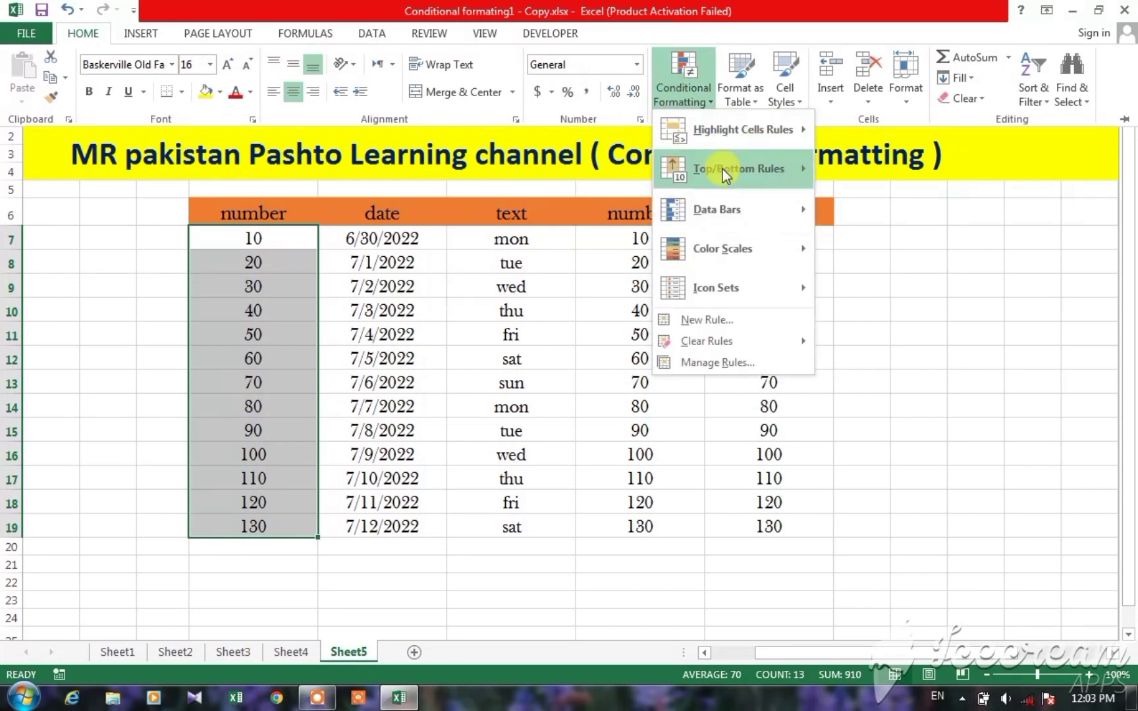
pyautogui.moveTo(727, 175)
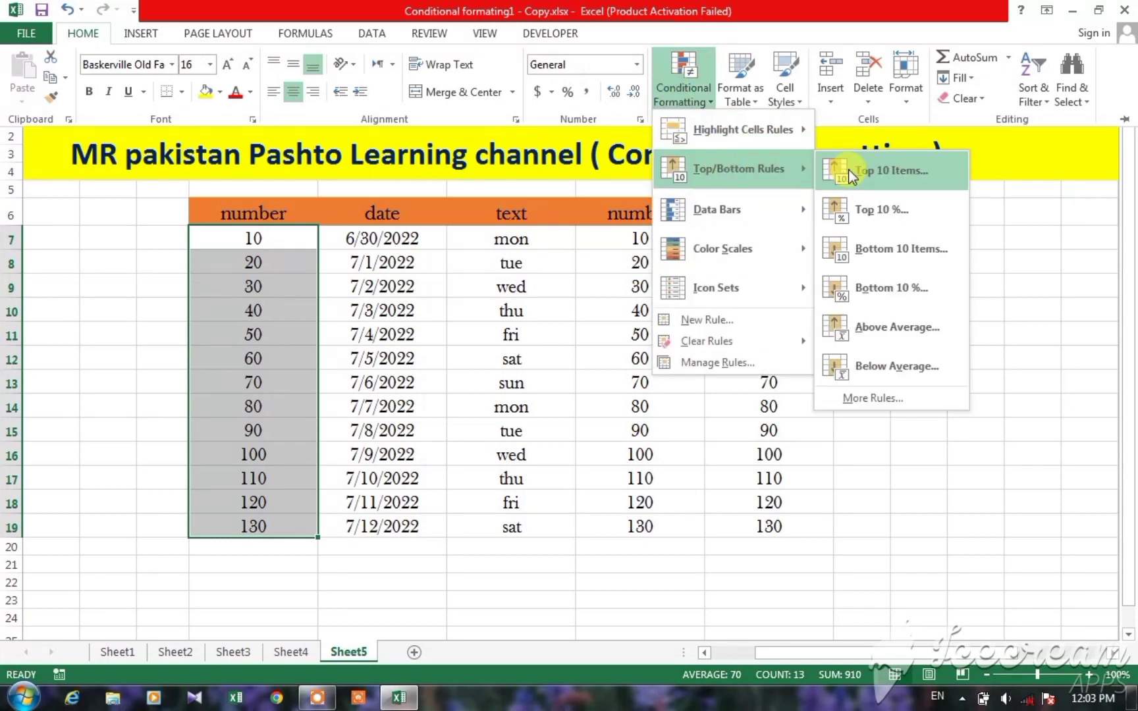
pyautogui.click(891, 248)
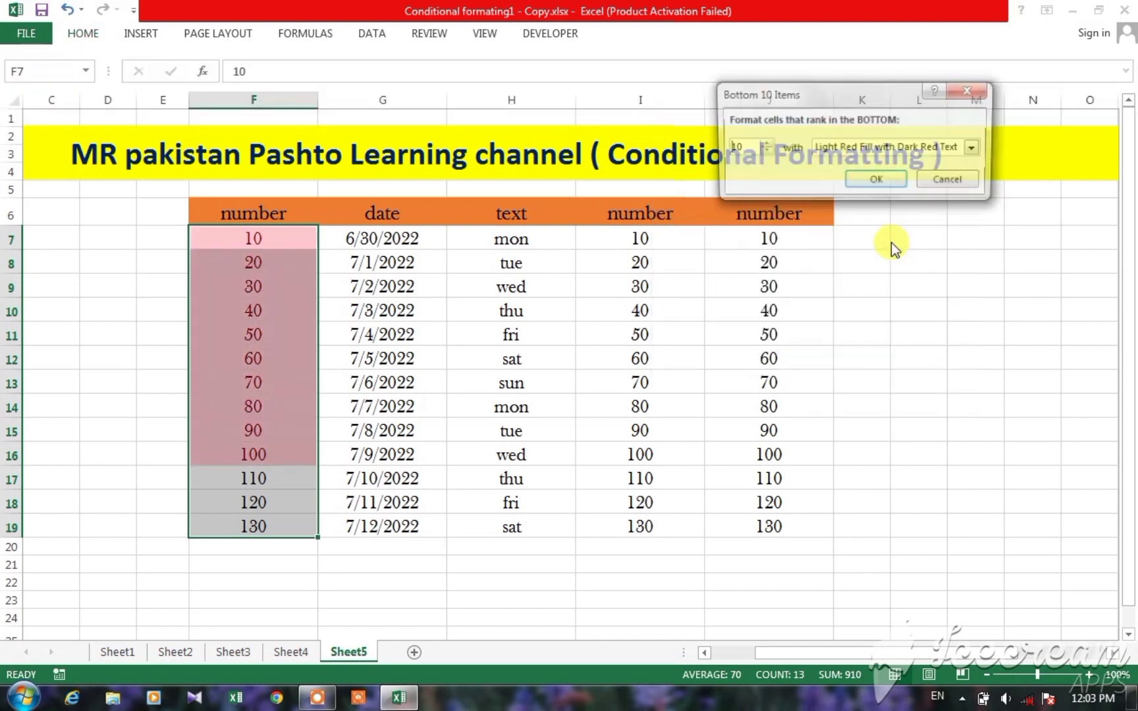
pyautogui.click(760, 152)
pyautogui.click(760, 153)
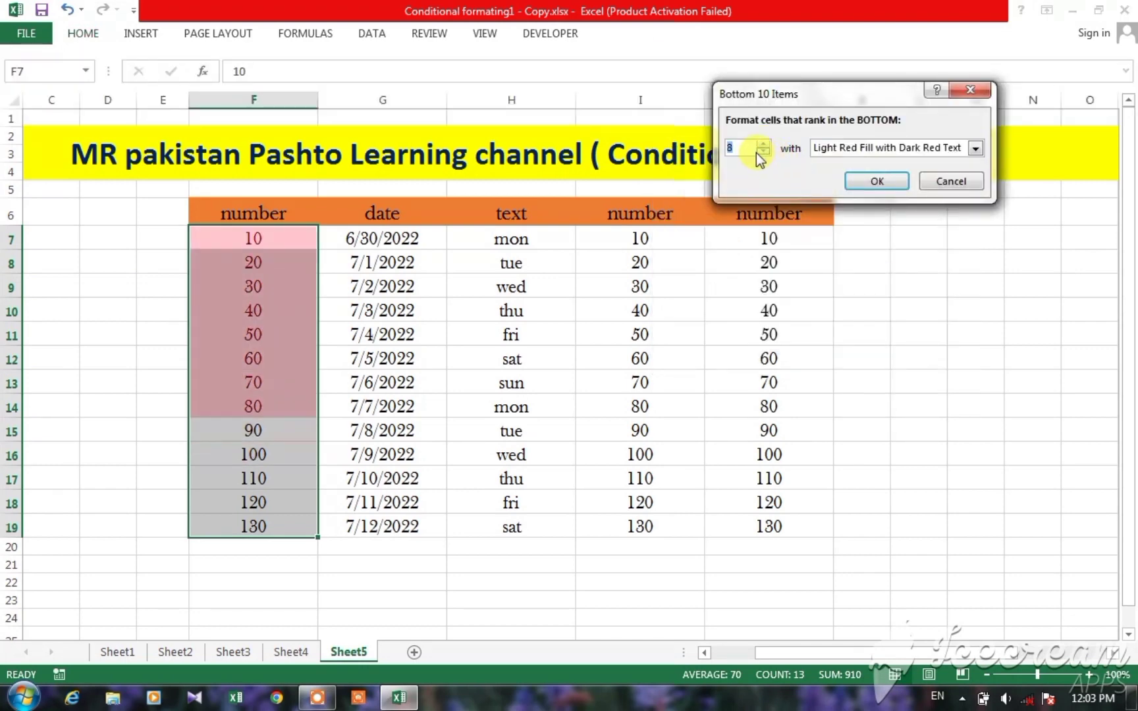
pyautogui.click(759, 153)
pyautogui.click(760, 153)
pyautogui.click(759, 153)
pyautogui.click(760, 153)
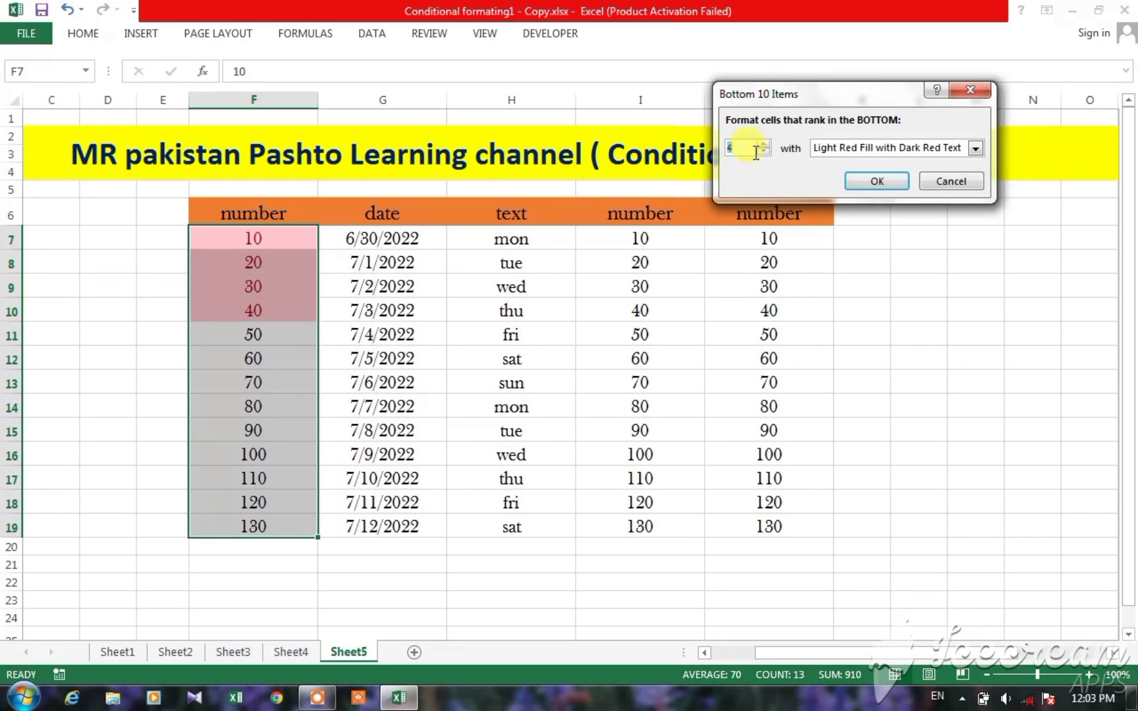
pyautogui.click(763, 152)
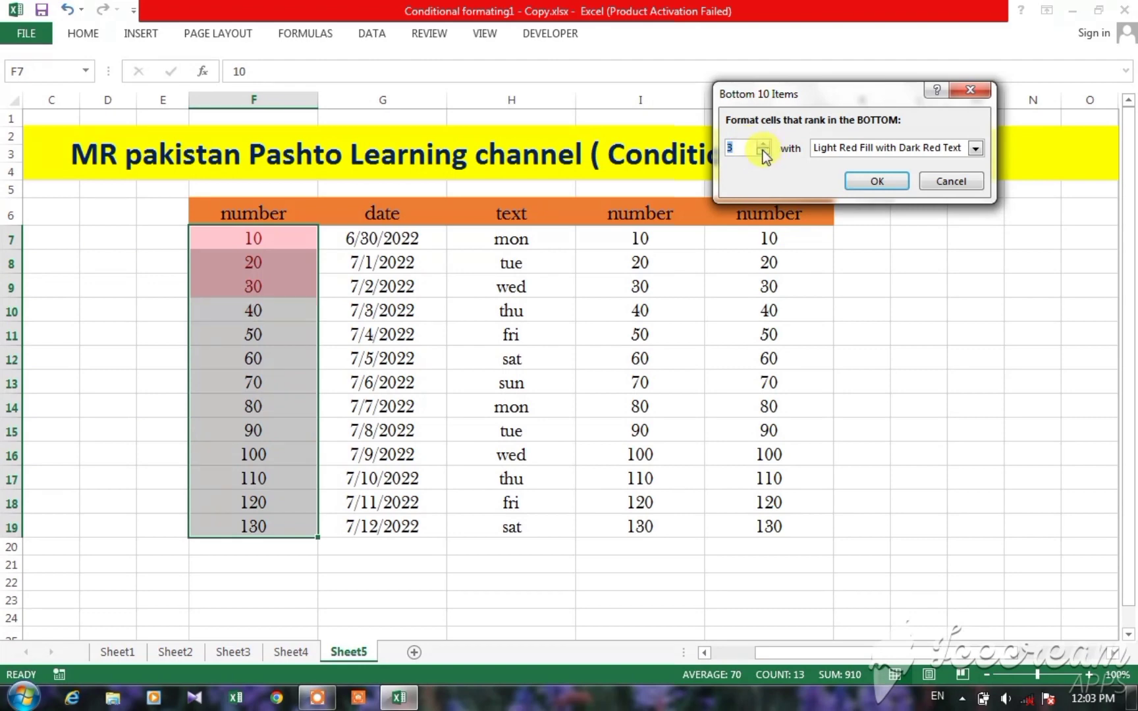
pyautogui.click(876, 181)
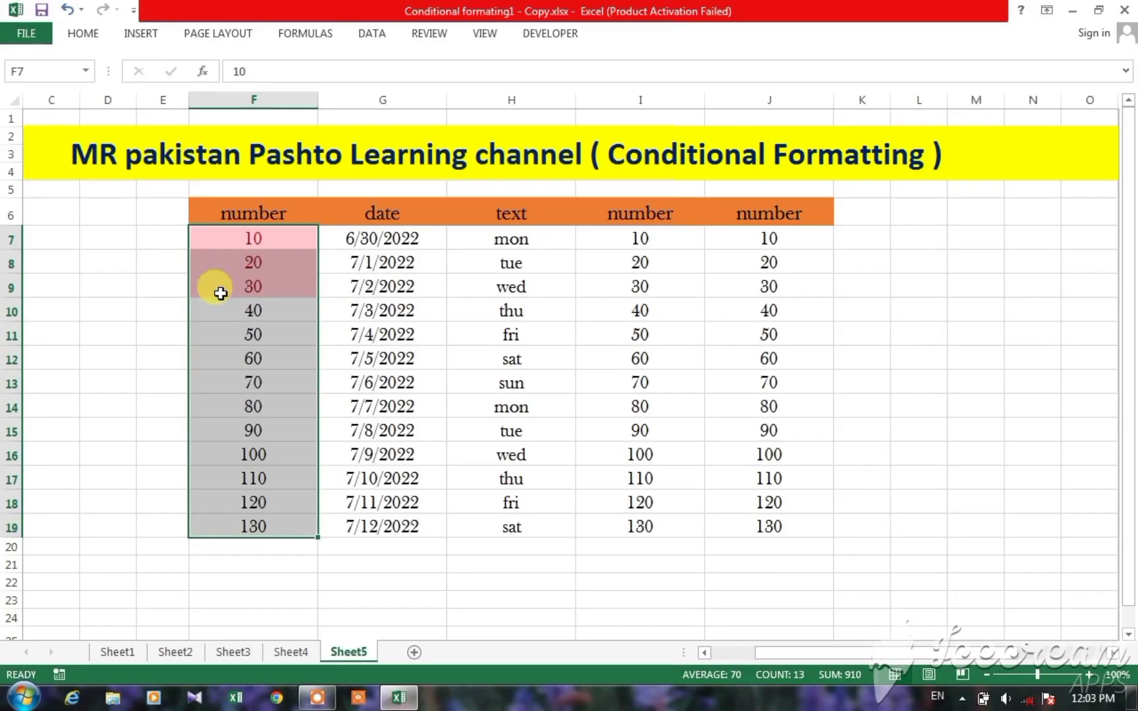
# Step: Clear the conditional formatting rule from the numbers in F7:F19
pyautogui.click(222, 293)
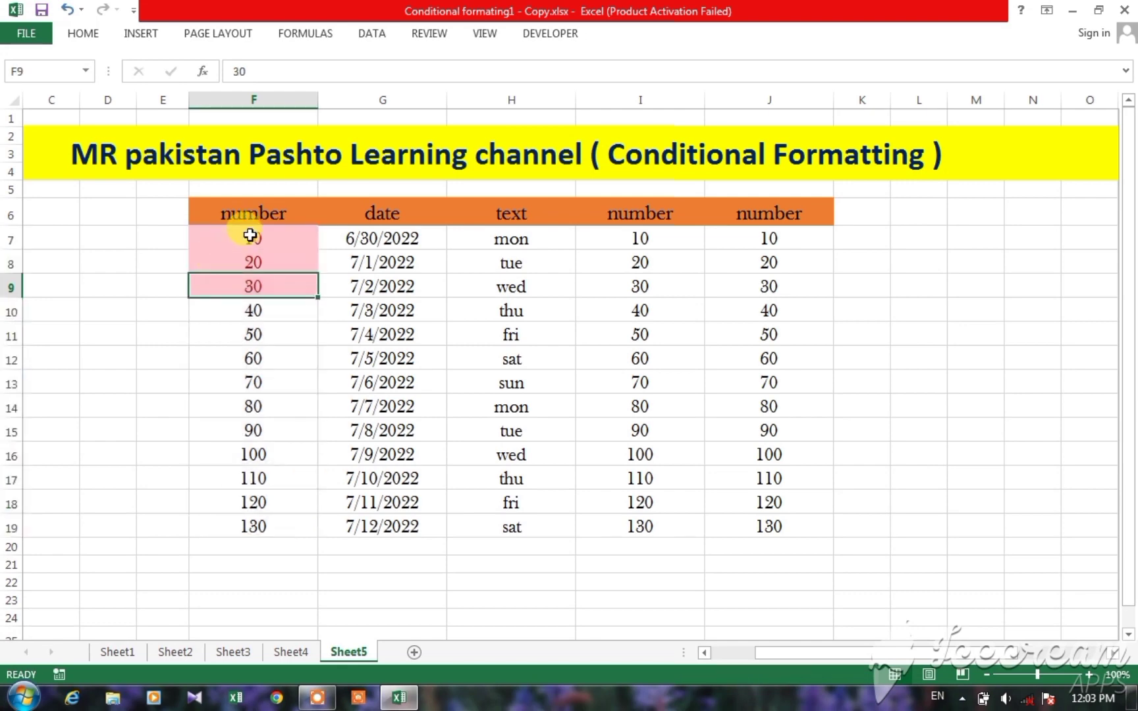
pyautogui.moveTo(249, 232); pyautogui.dragTo(254, 528)
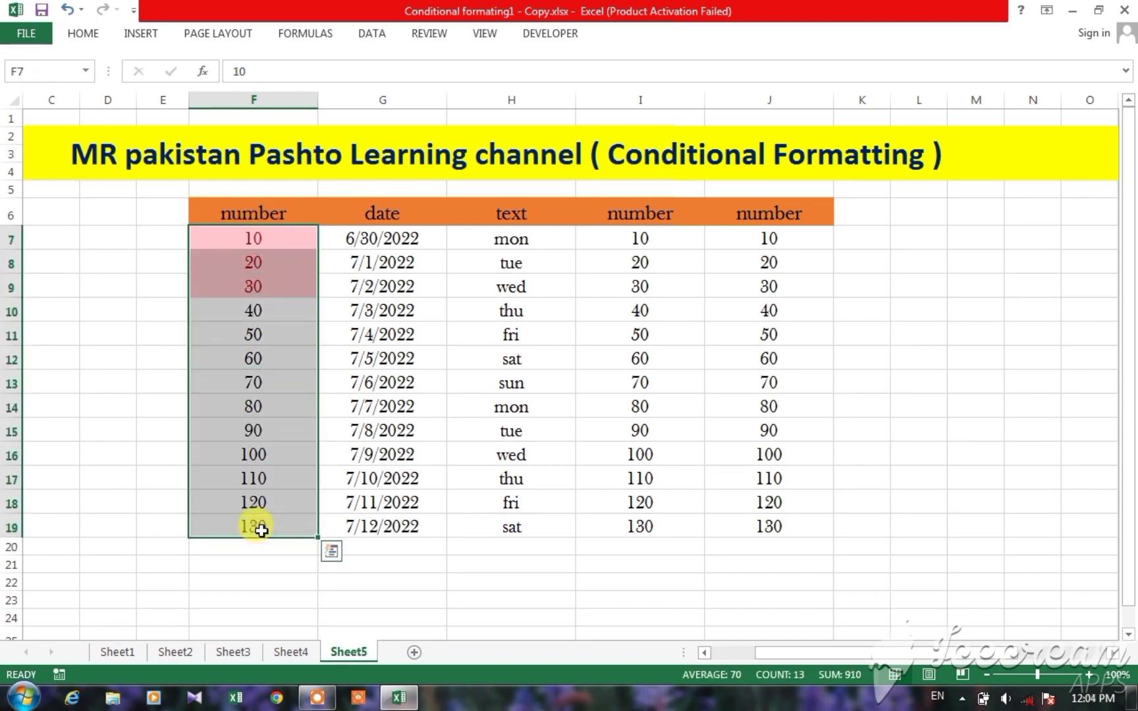
pyautogui.click(84, 34)
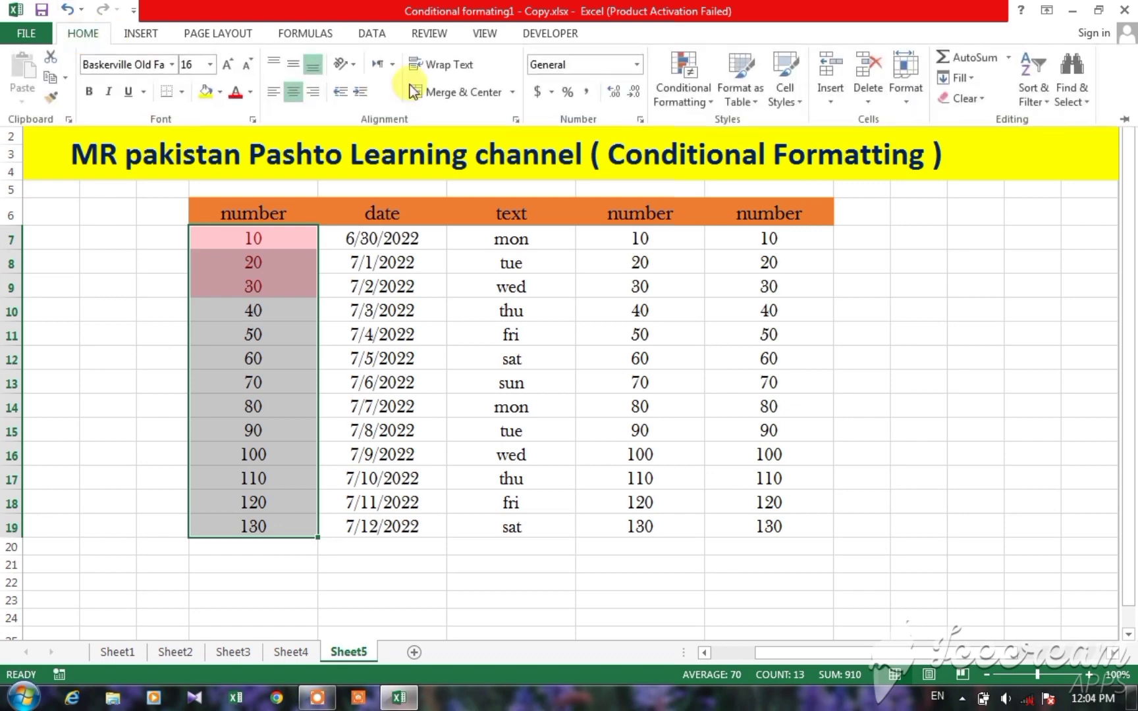
pyautogui.click(697, 99)
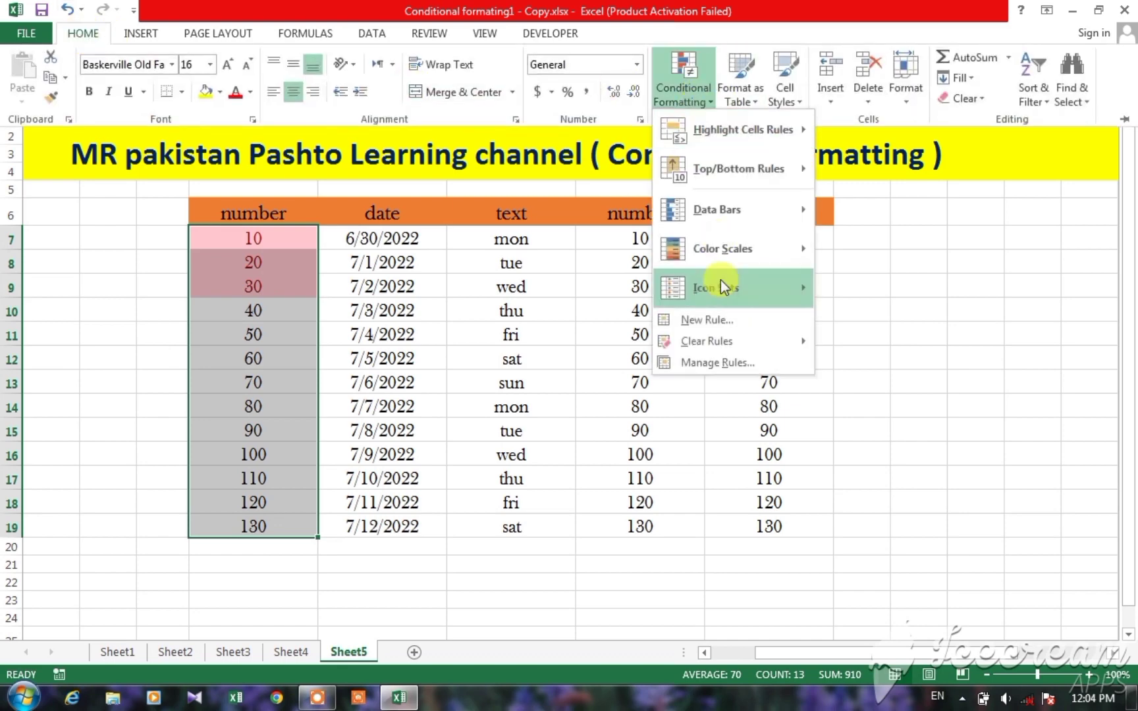
pyautogui.moveTo(720, 336)
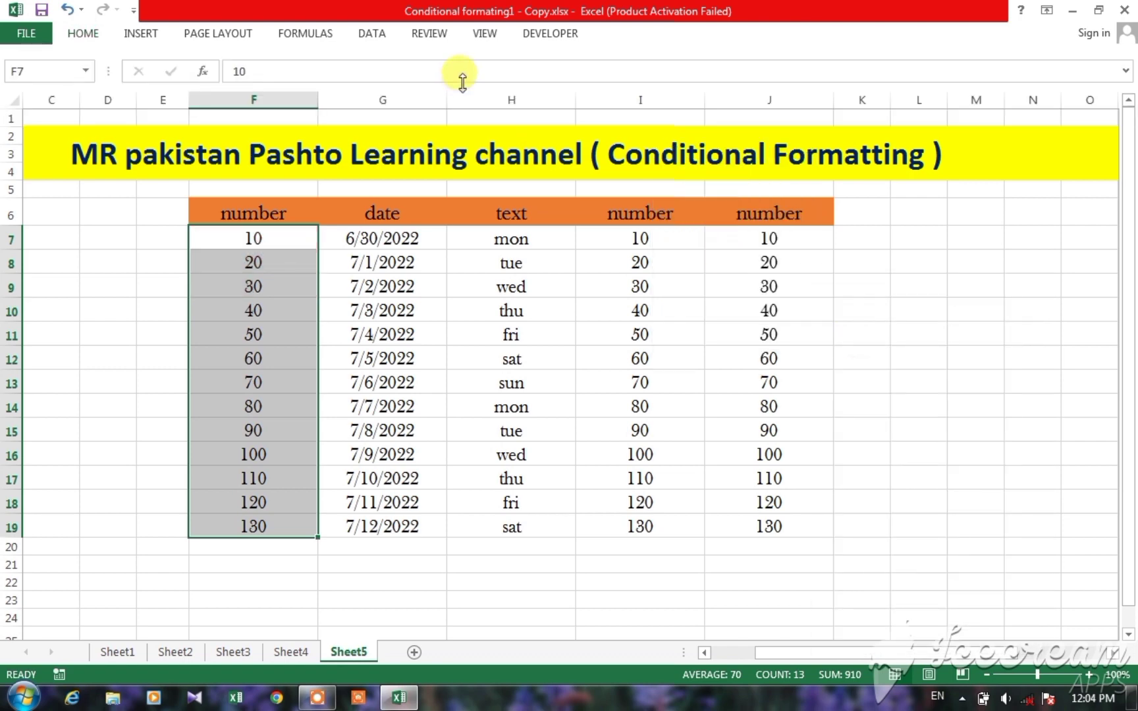
# Step: Preview an Above Average rule on F7:F19 with Light Red Fill with Dark Red Text, and dismiss it without applying
pyautogui.click(80, 34)
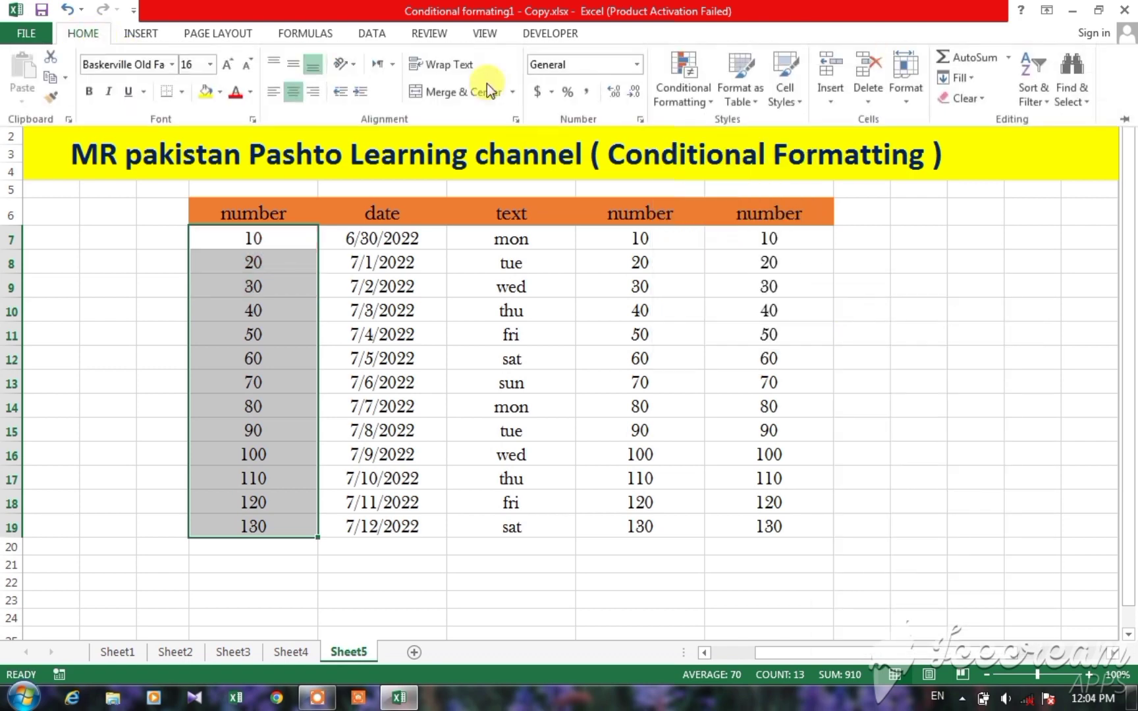
pyautogui.click(681, 78)
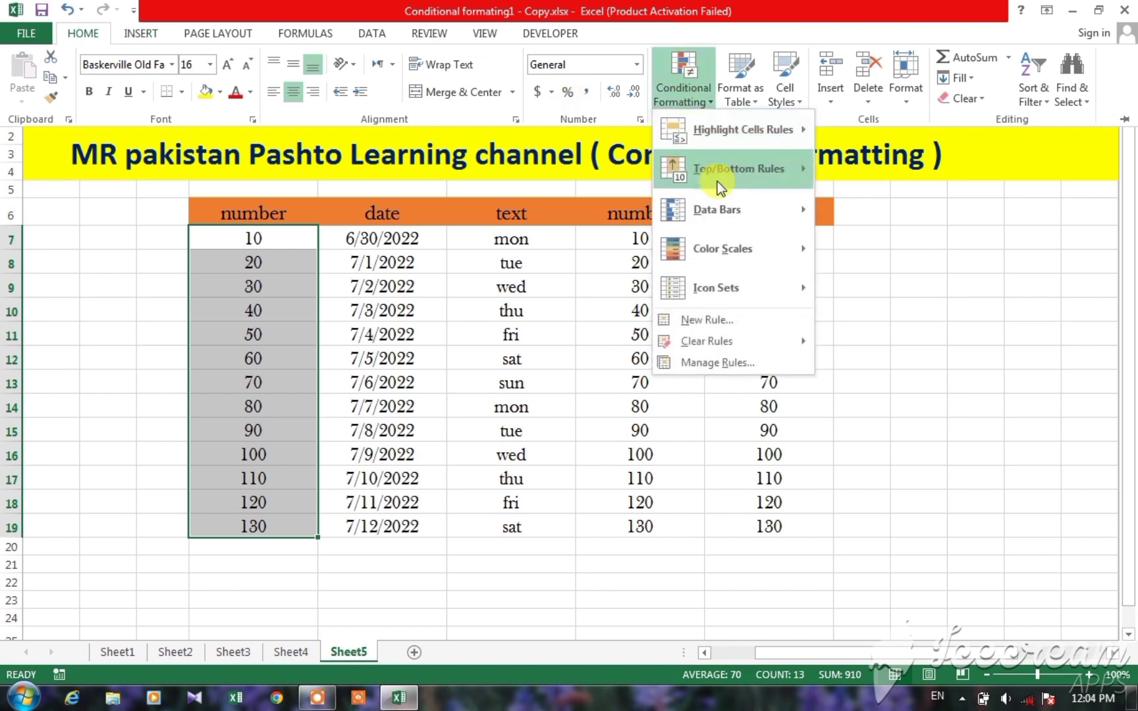
pyautogui.moveTo(720, 168)
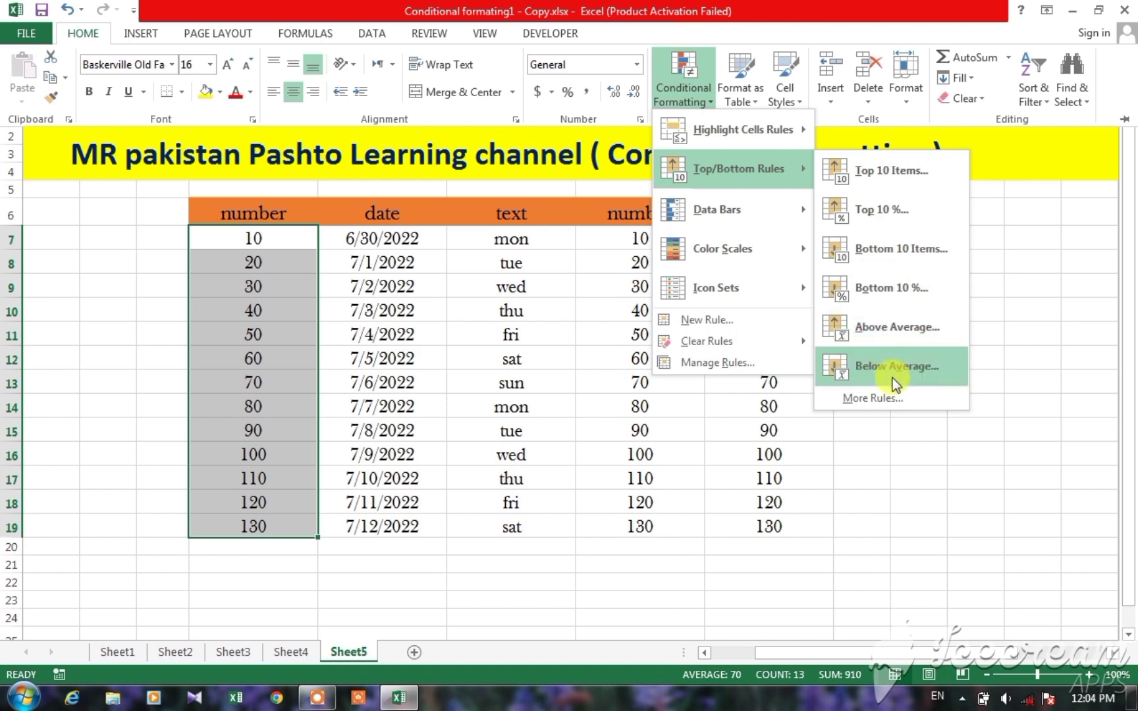
pyautogui.click(889, 331)
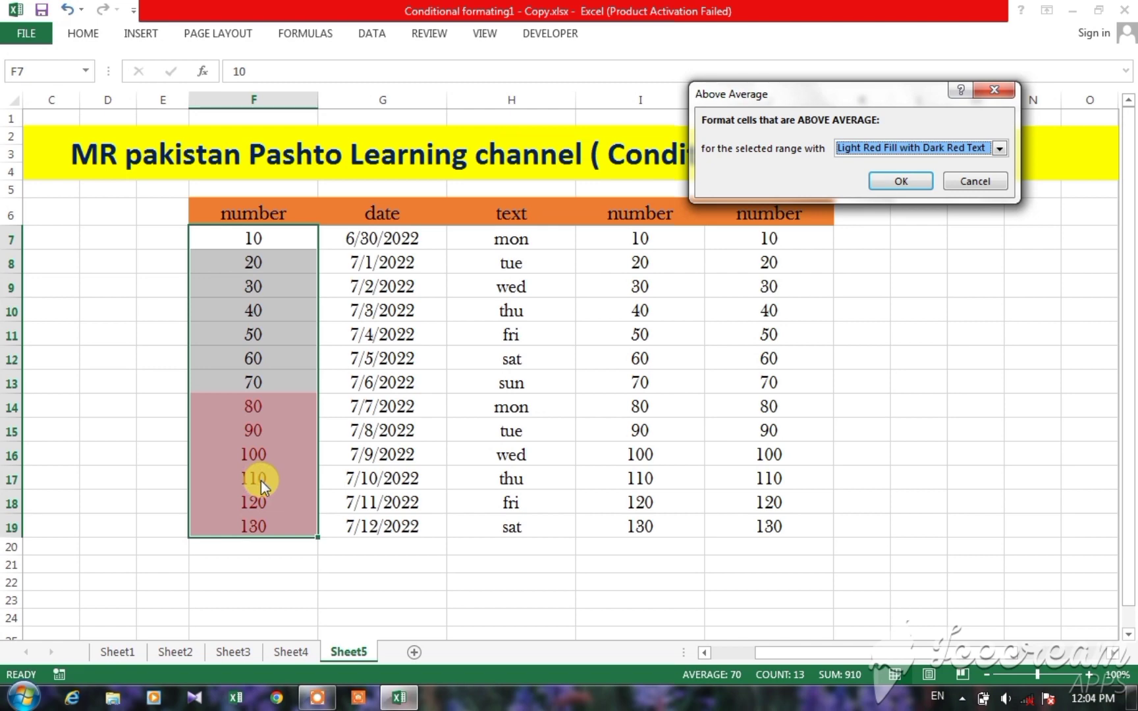
pyautogui.click(975, 181)
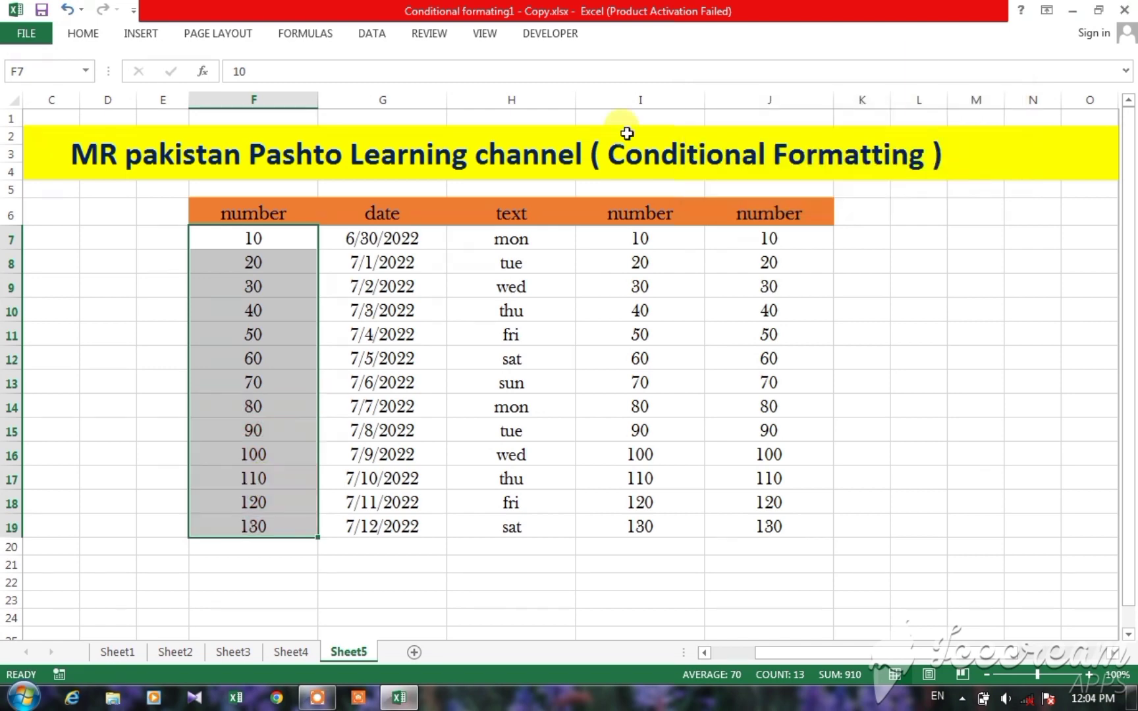
# Step: Preview a Below Average rule on F7:F19 with Light Red Fill with Dark Red Text, and dismiss it without applying
pyautogui.click(83, 41)
pyautogui.click(702, 83)
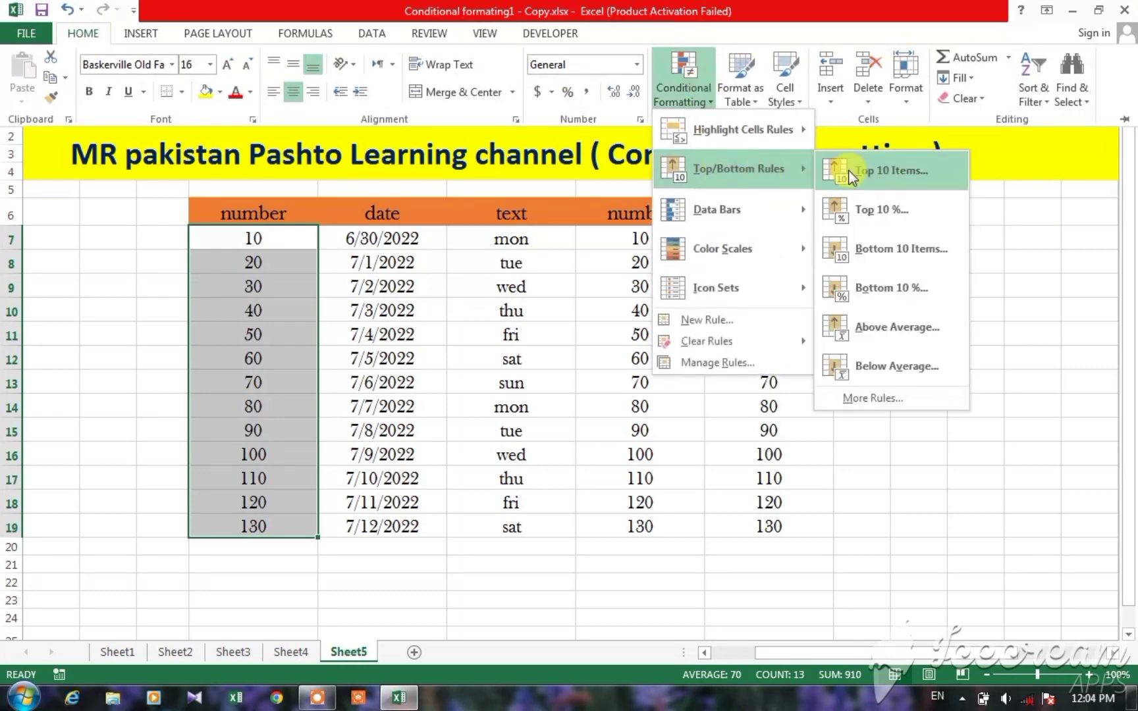
pyautogui.click(900, 369)
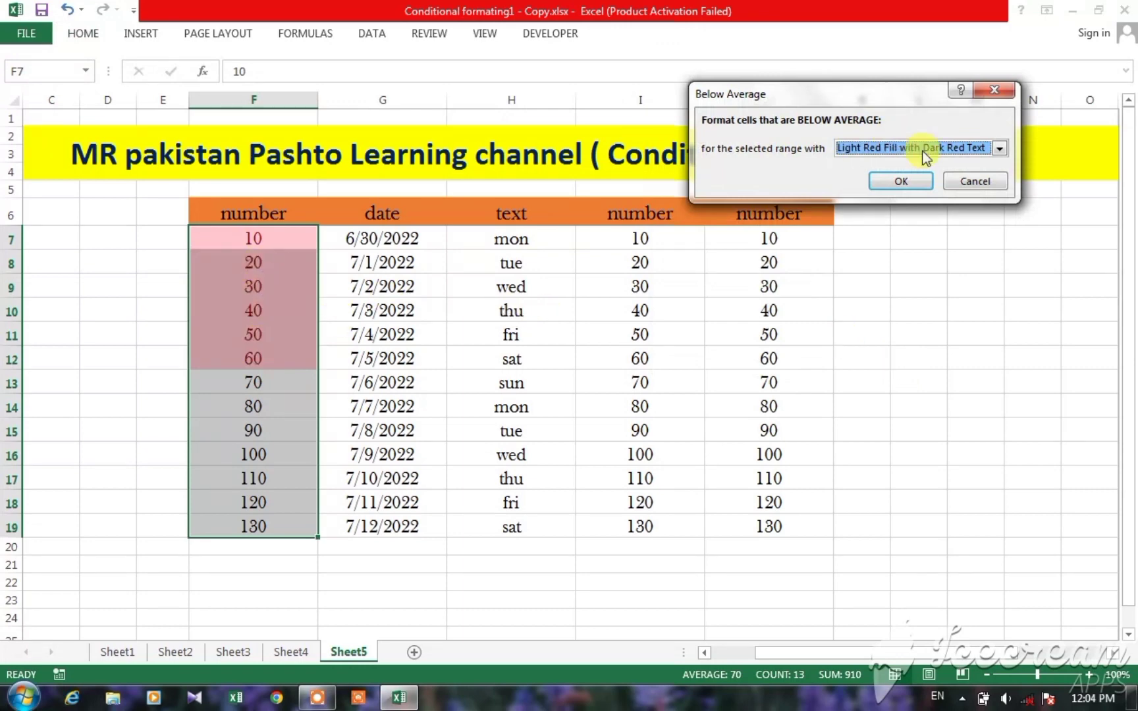
pyautogui.click(968, 187)
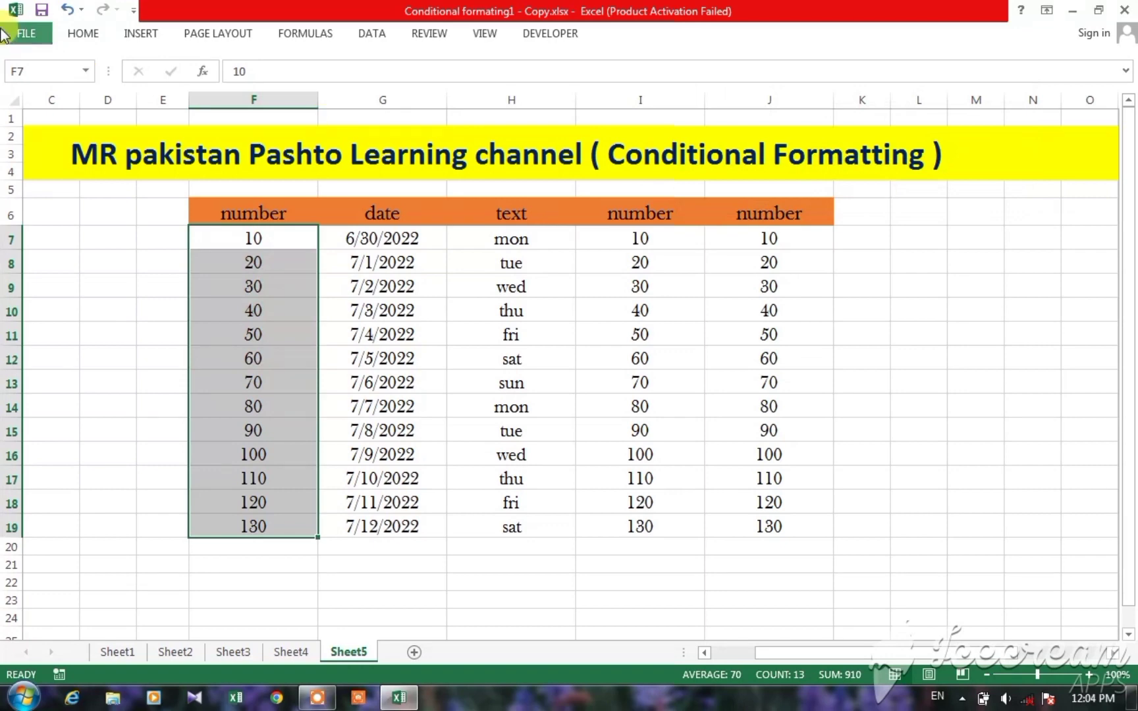
# Step: Look through the conditional formatting rule categories for F7:F19, including the Icon Sets and Top/Bottom Rules
pyautogui.click(77, 38)
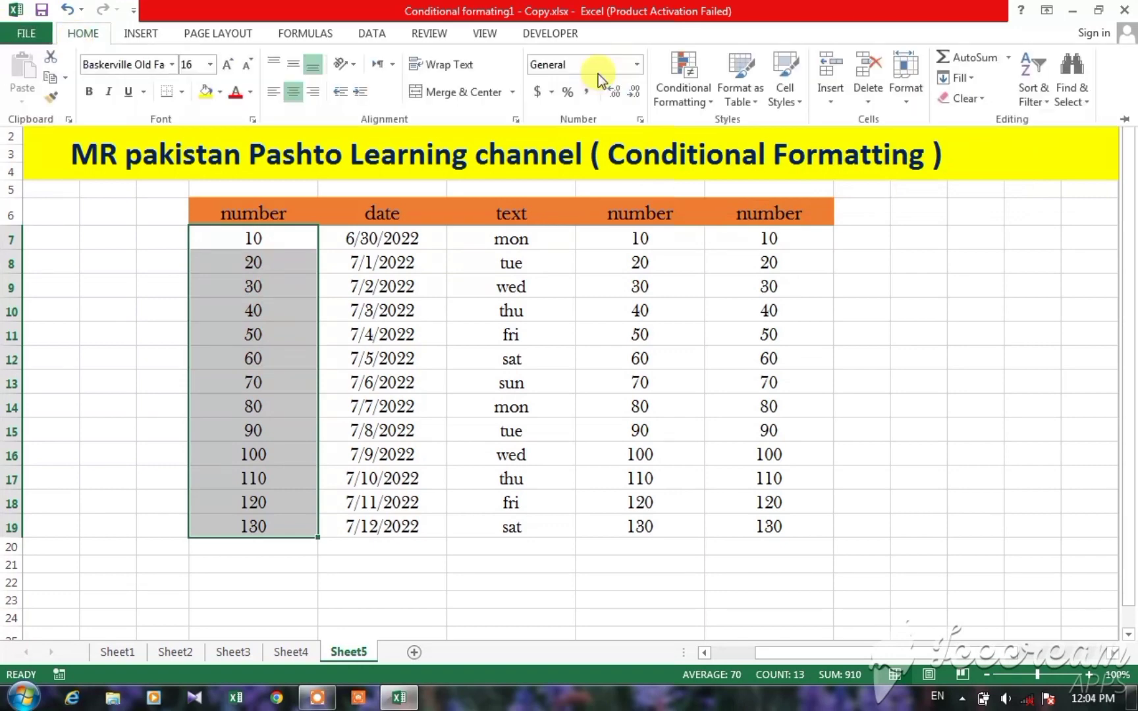
pyautogui.click(679, 89)
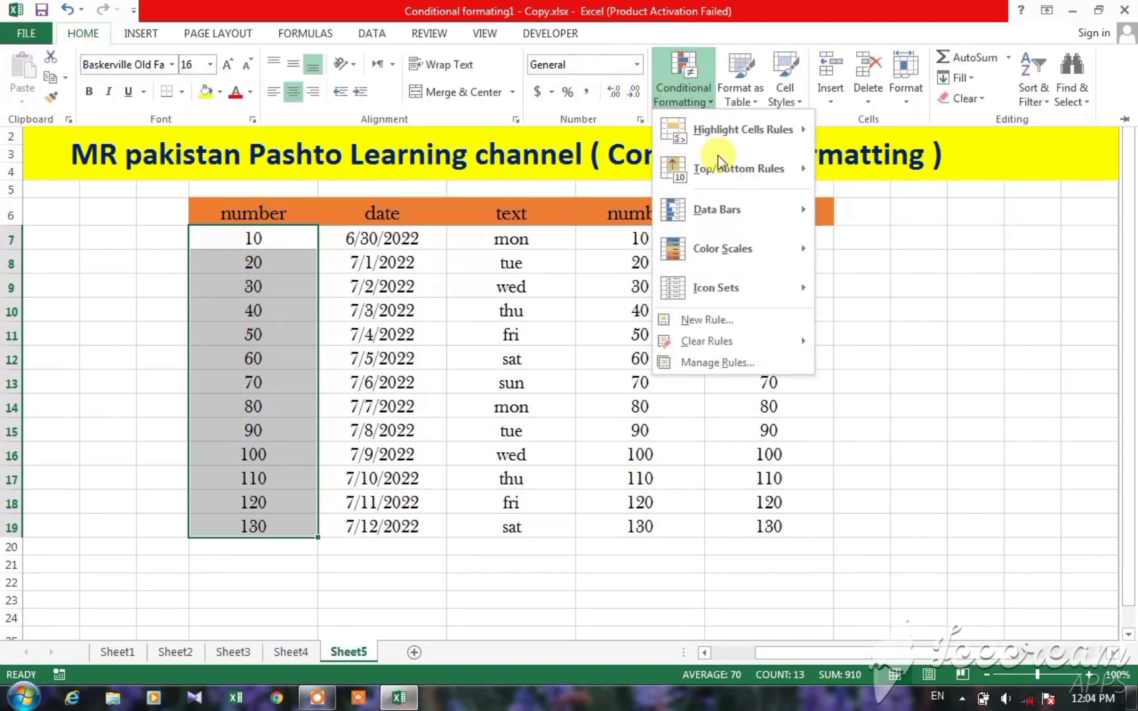
pyautogui.moveTo(744, 181)
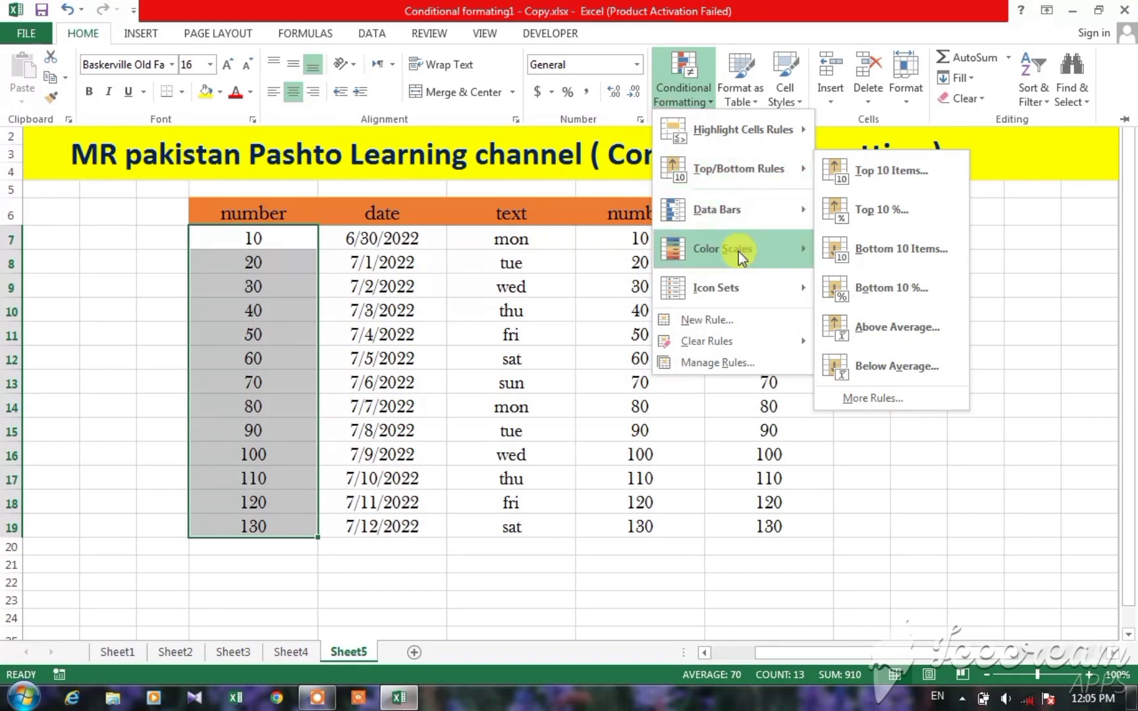
pyautogui.moveTo(733, 262)
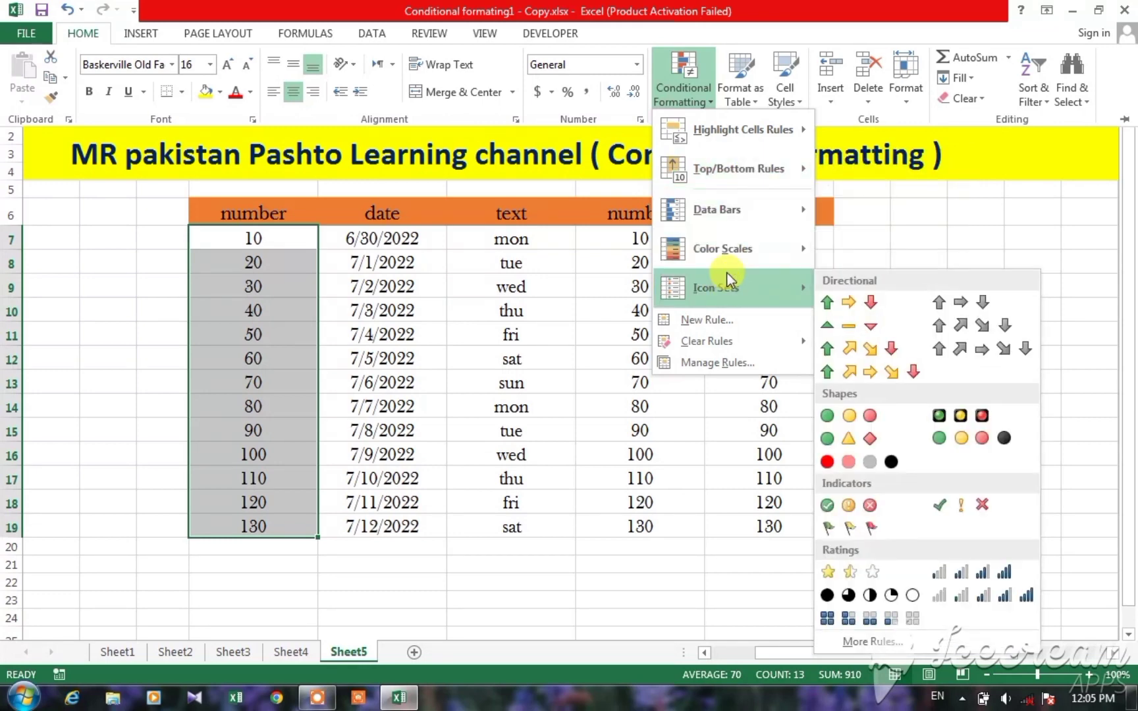
pyautogui.moveTo(691, 165)
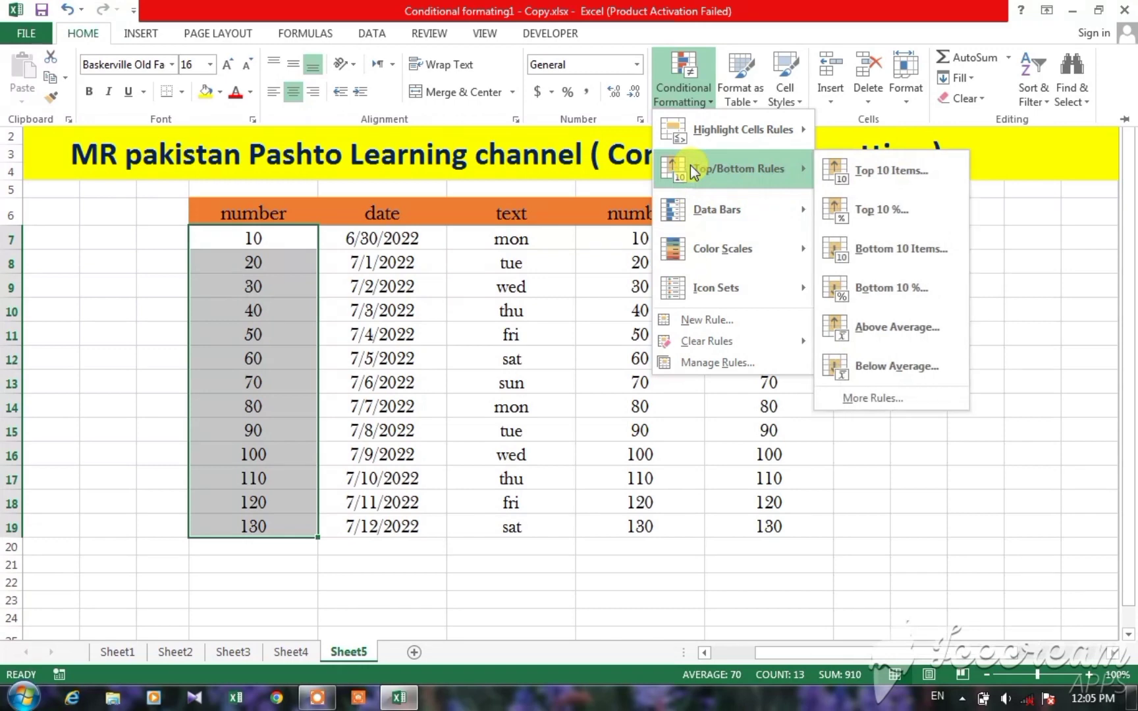